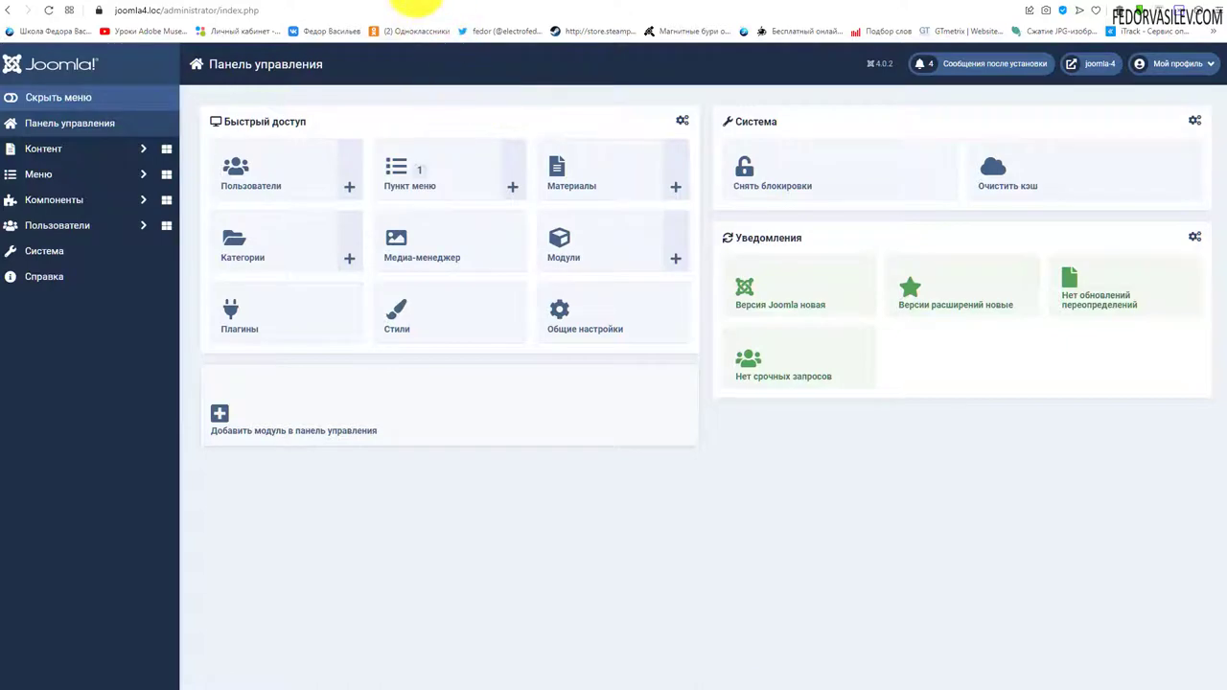
Check the site's home page and open the "Cassiopeia - Default" site style for editing.
left_click(411, 3)
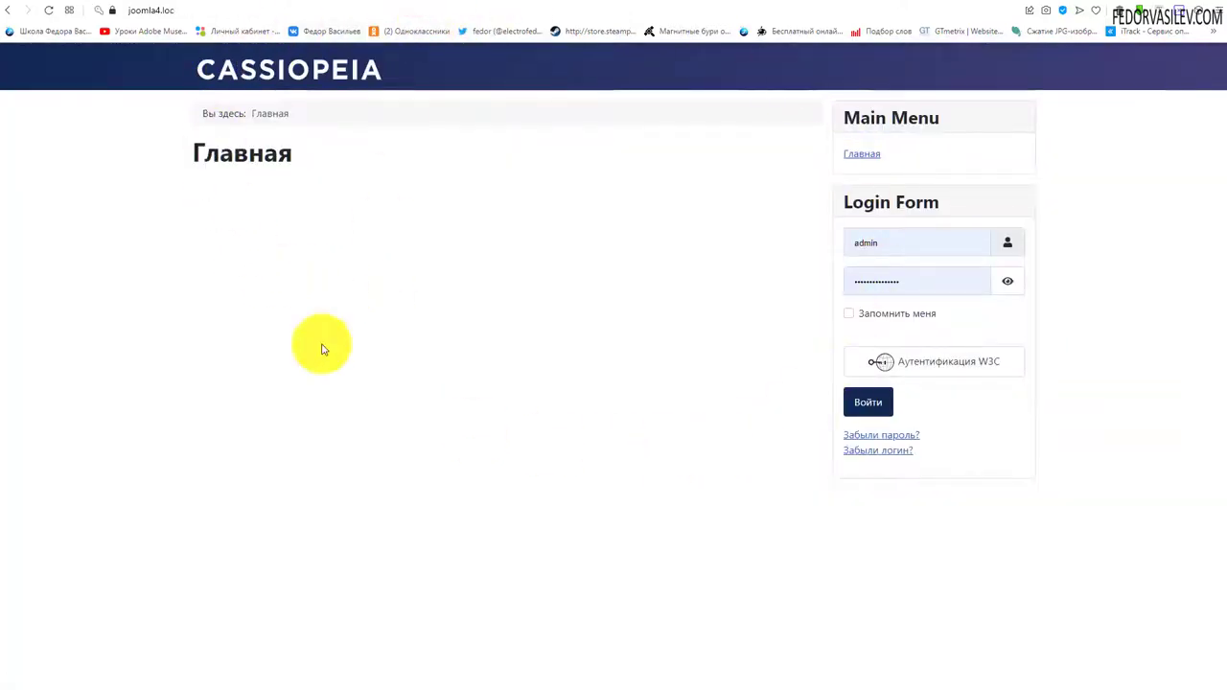
left_click(397, 4)
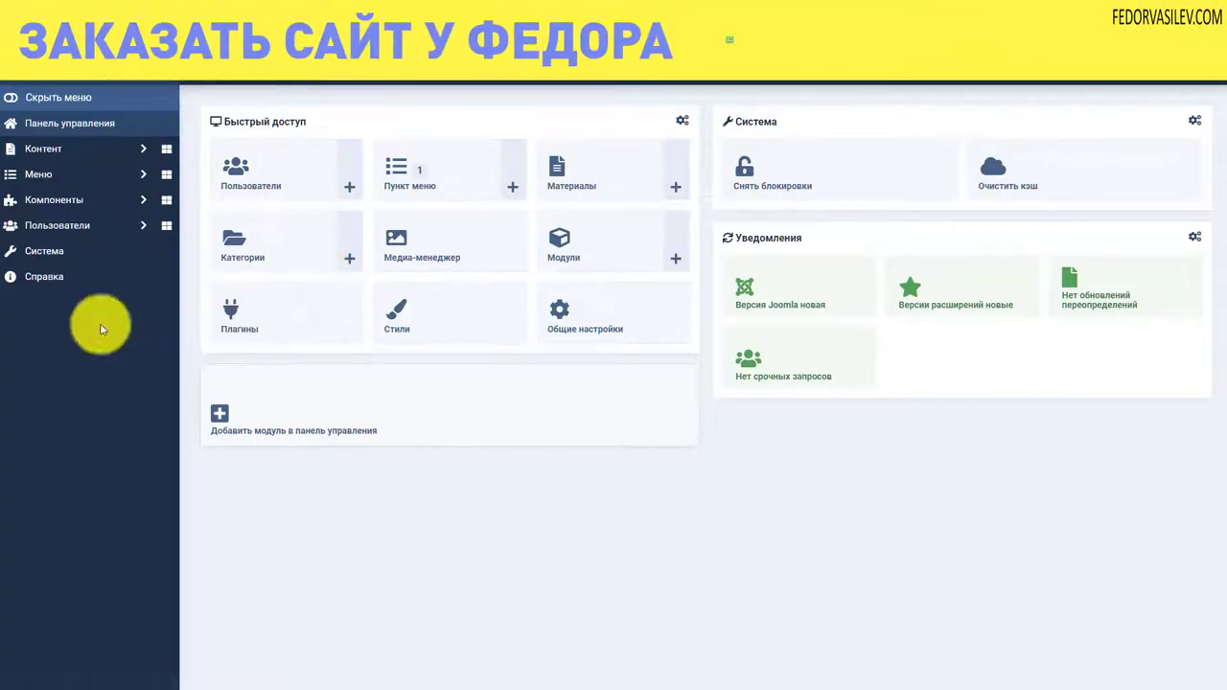
left_click(62, 251)
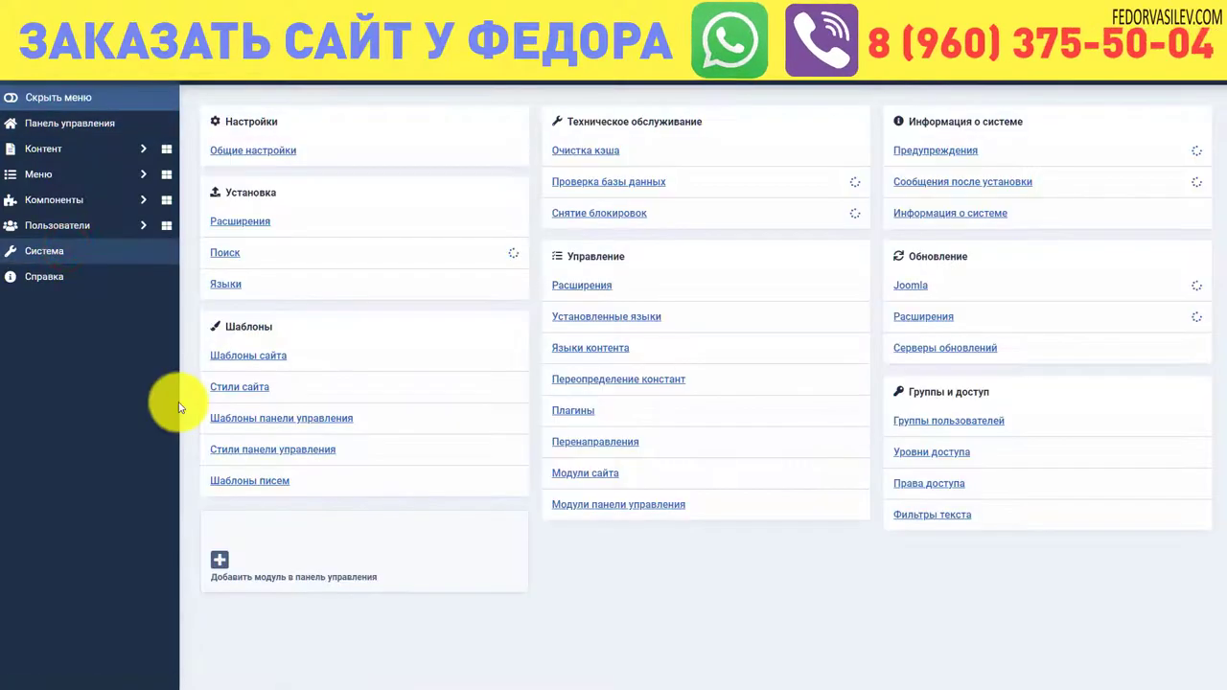
left_click(257, 388)
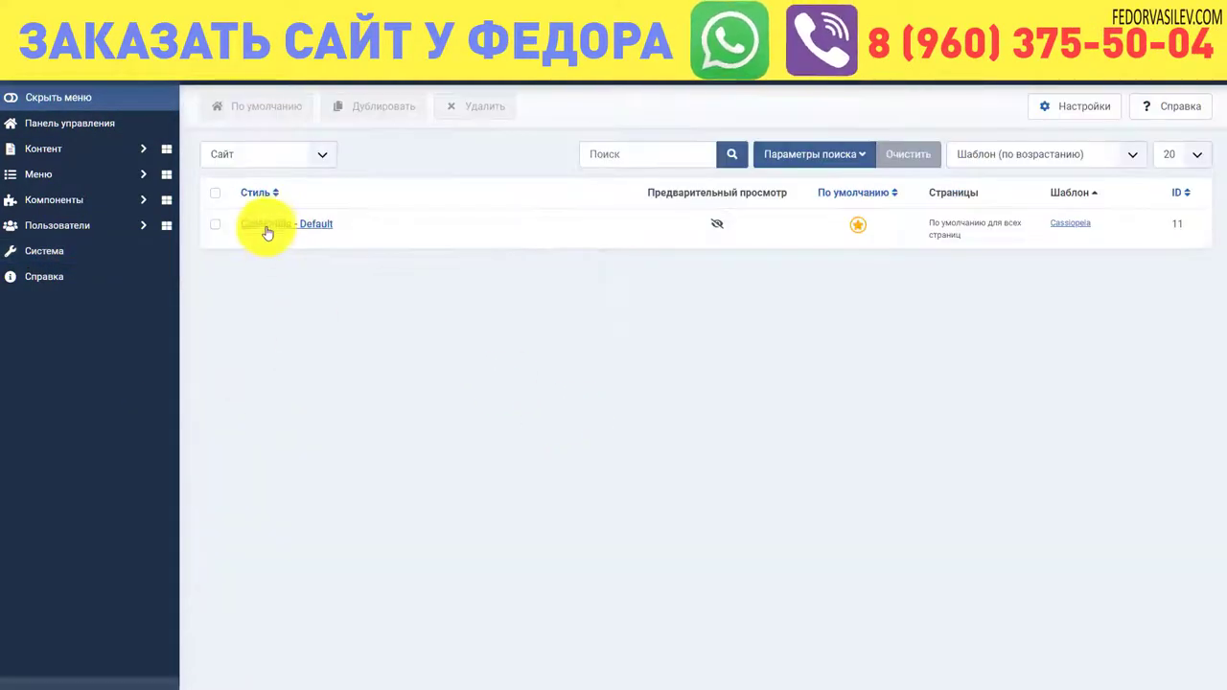
left_click(267, 226)
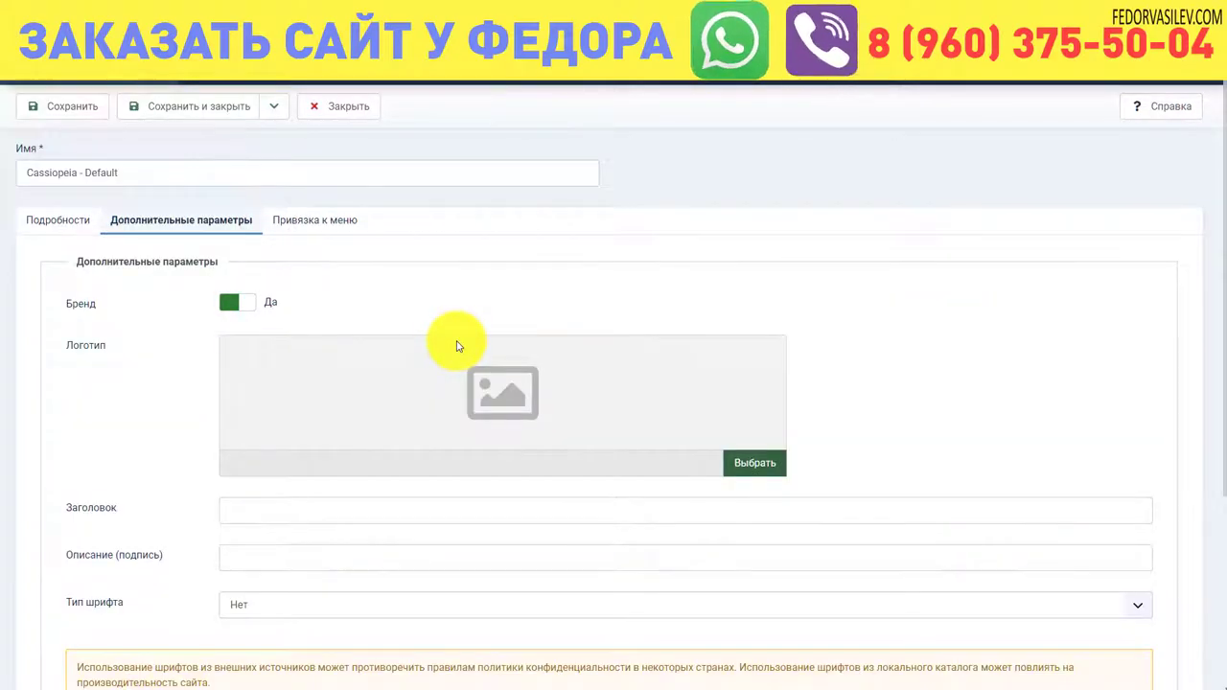
Review the style's details and look through its advanced parameters.
left_click(62, 226)
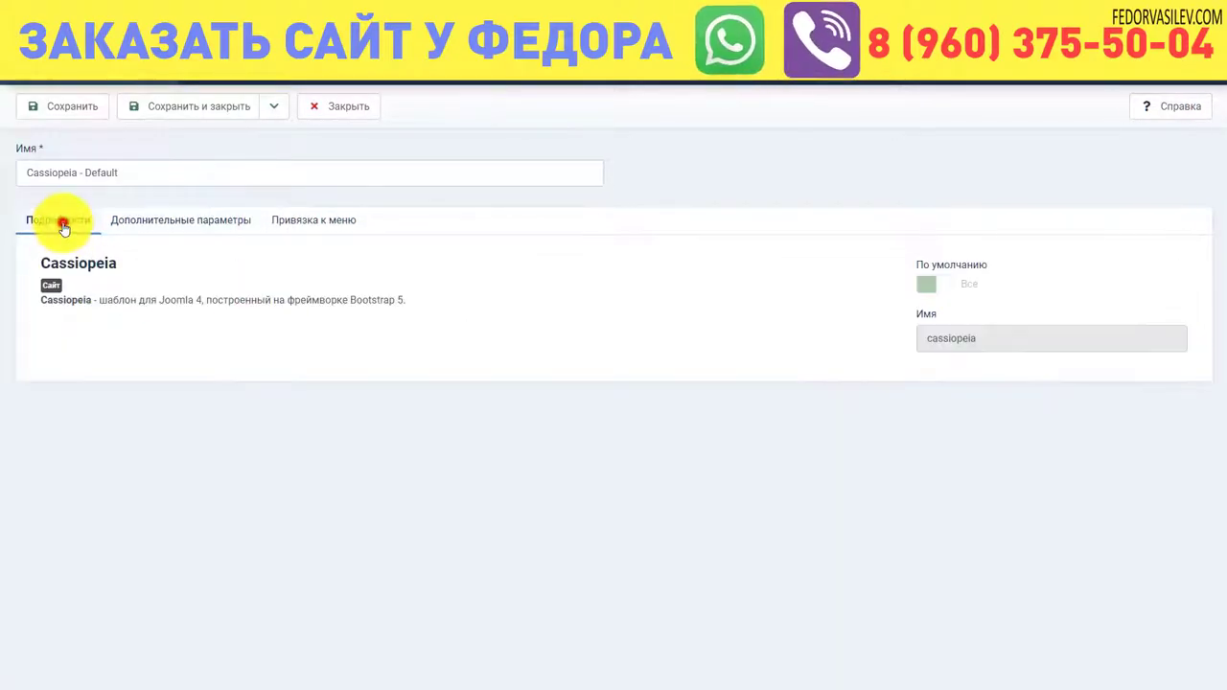
left_click(133, 220)
scroll(125, 344, "down", 3)
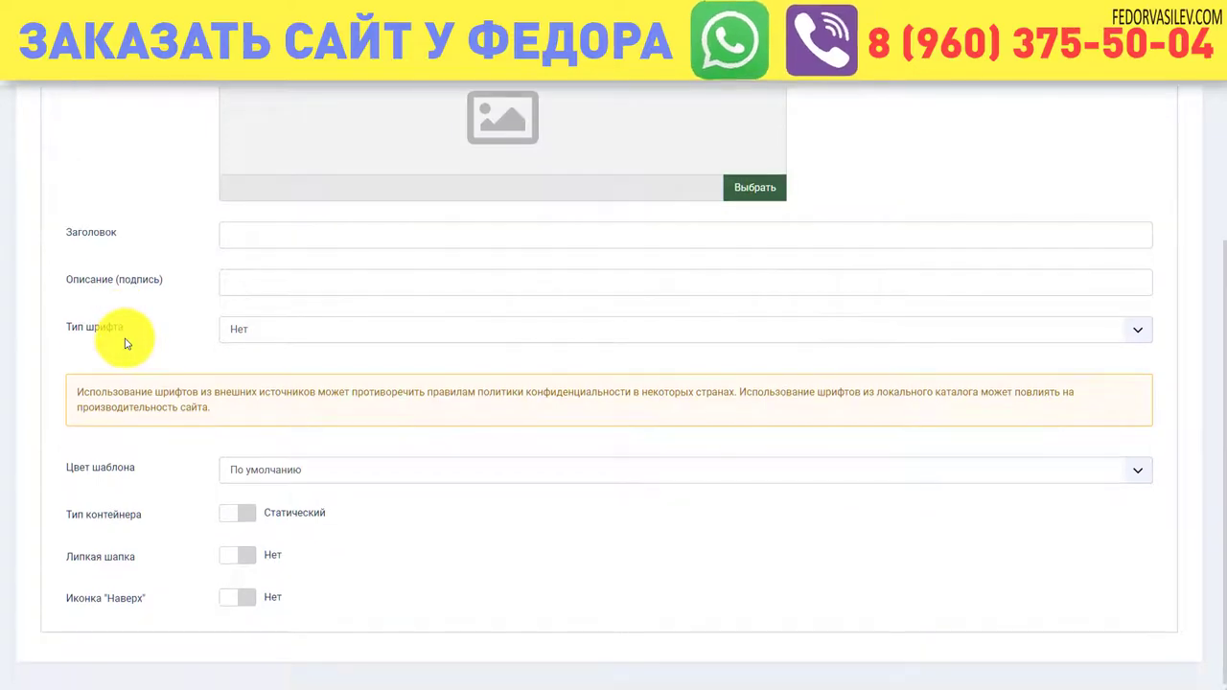
scroll(127, 336, "up", 3)
scroll(291, 227, "down", 1)
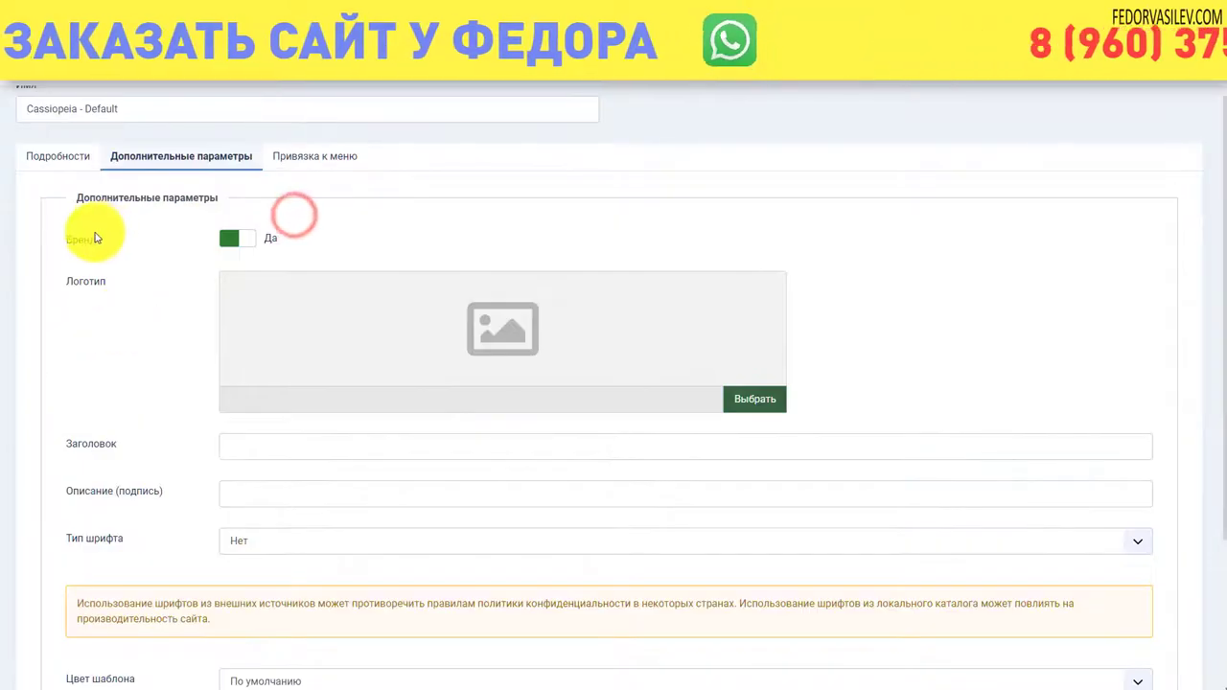
Turn off the Brand option (Бренд), save the style and reload the site's home page to check the header.
left_click(239, 240)
left_click(398, 6)
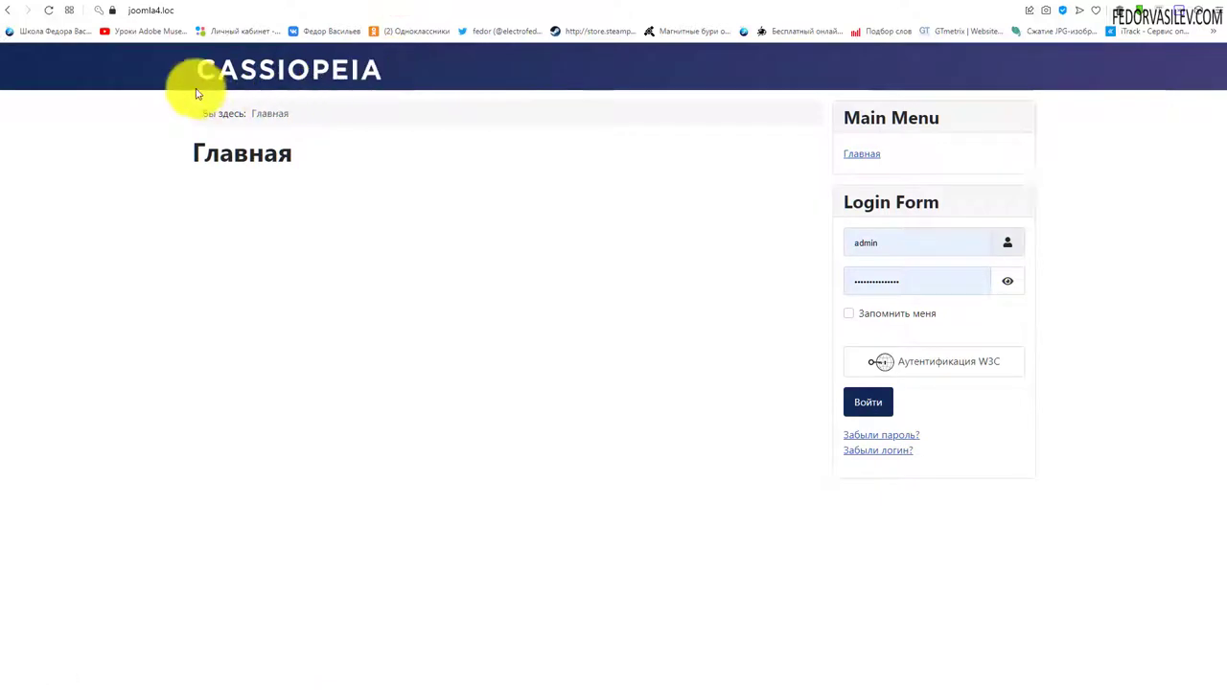
left_click(297, 3)
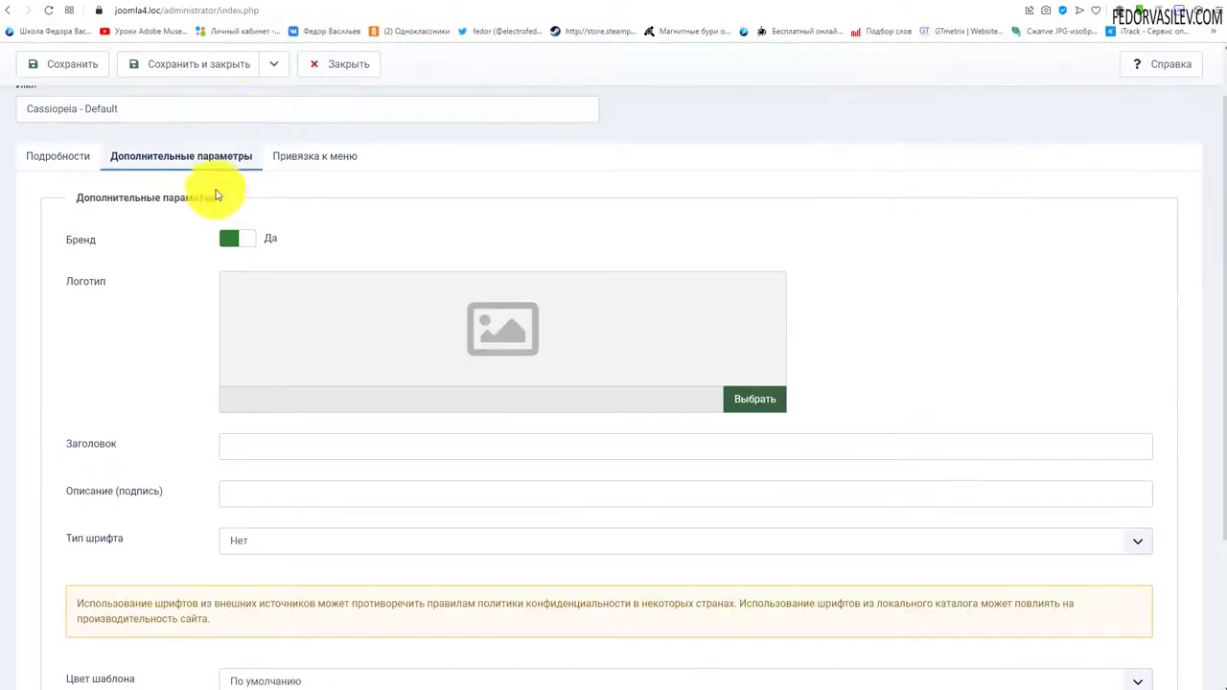
left_click(226, 239)
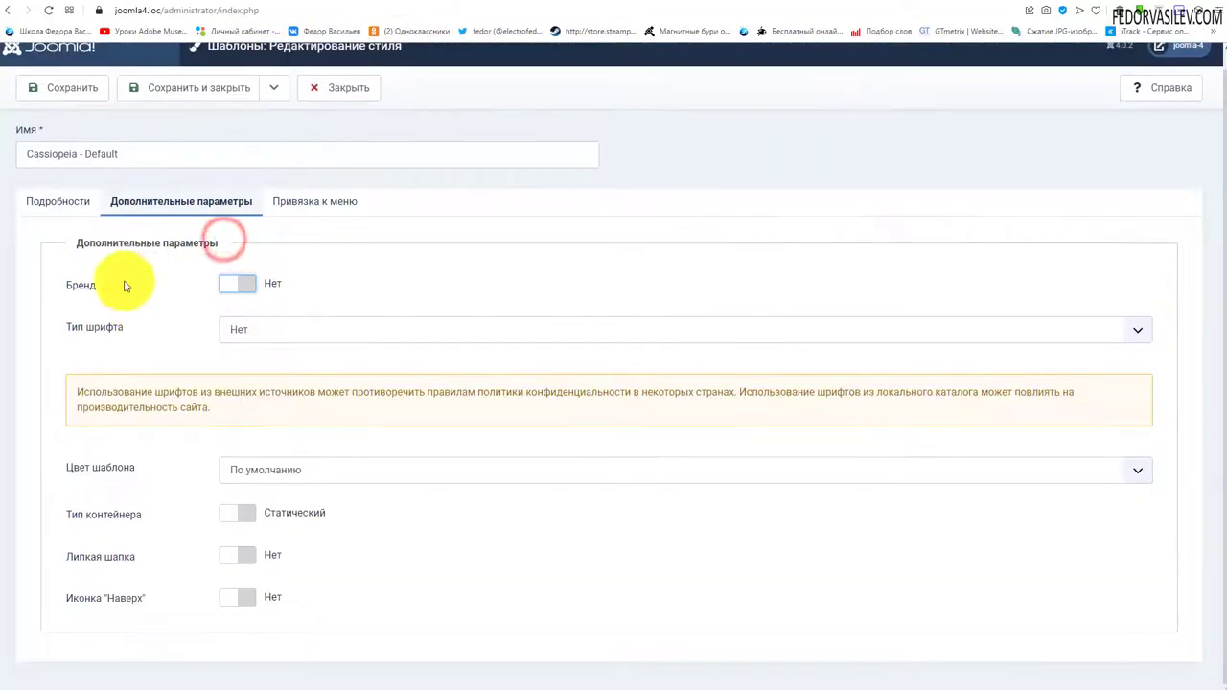
left_click(68, 88)
left_click(408, 3)
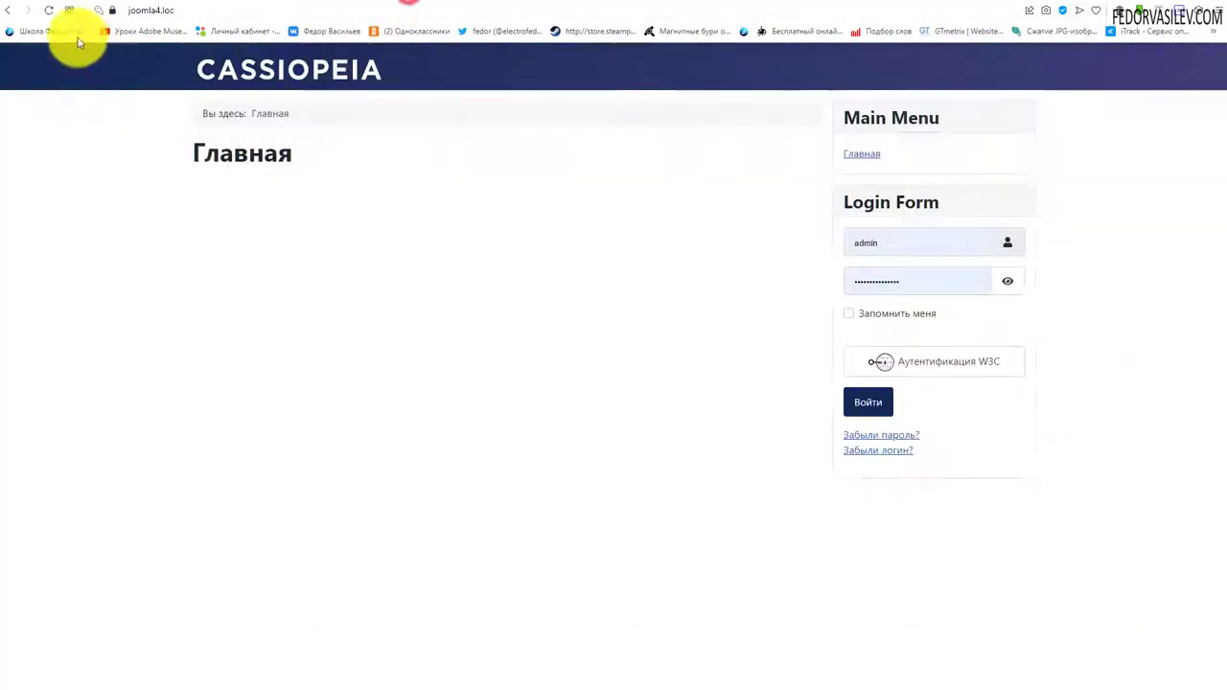
left_click(46, 11)
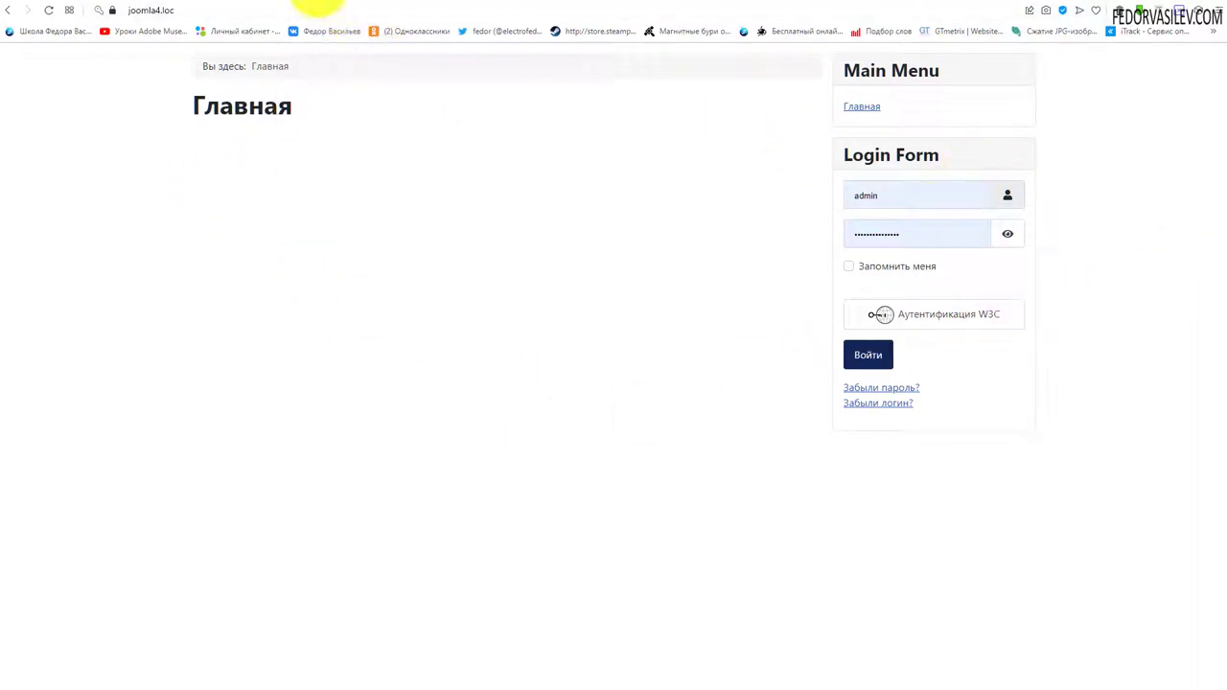
Compare the style's title and description fields with the text in the site's header.
left_click(294, 2)
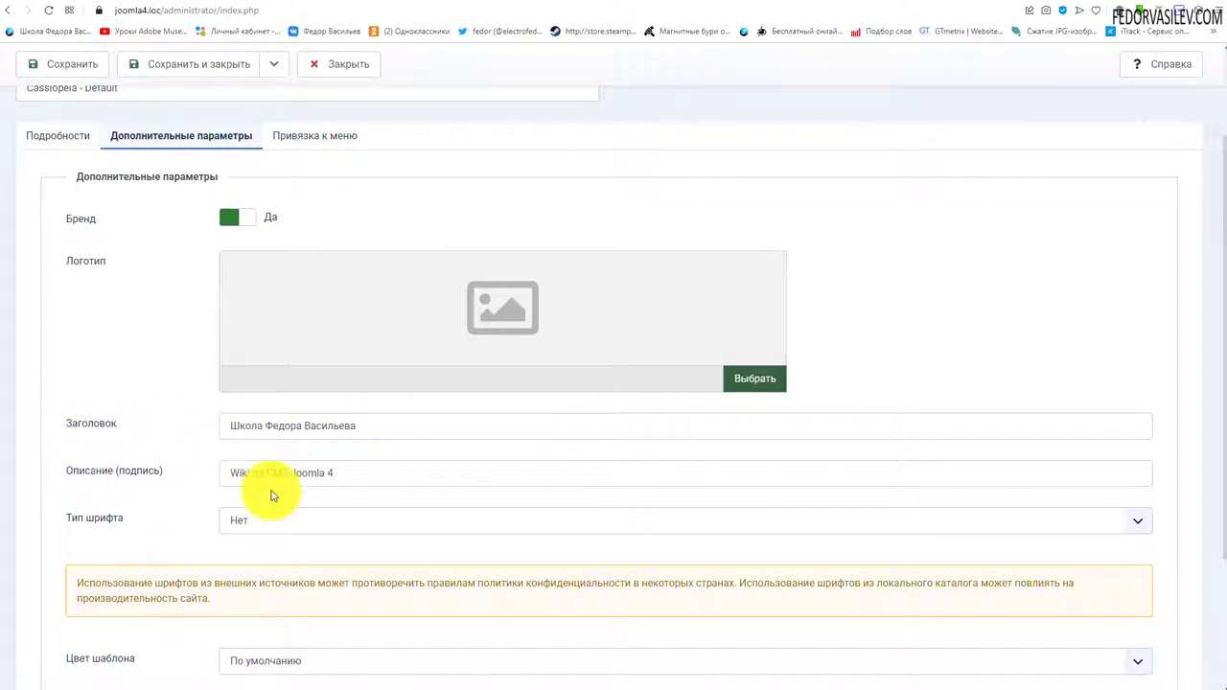
left_click_drag(381, 478, 266, 477)
left_click(398, 2)
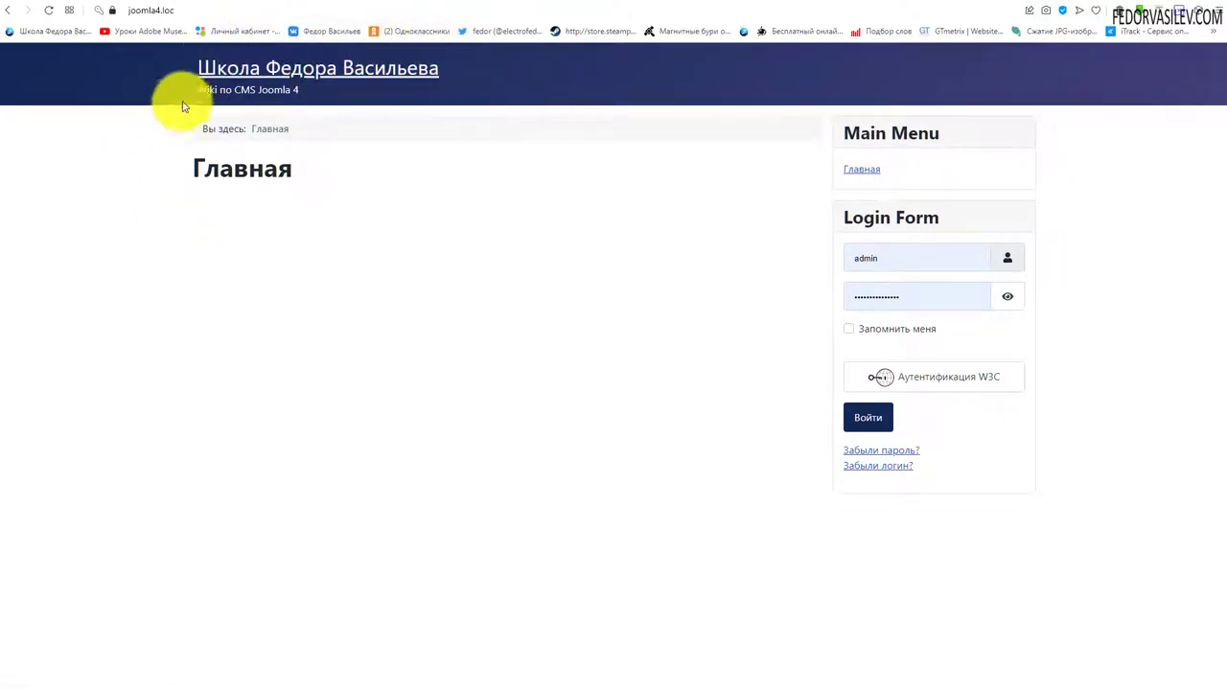
left_click(398, 186)
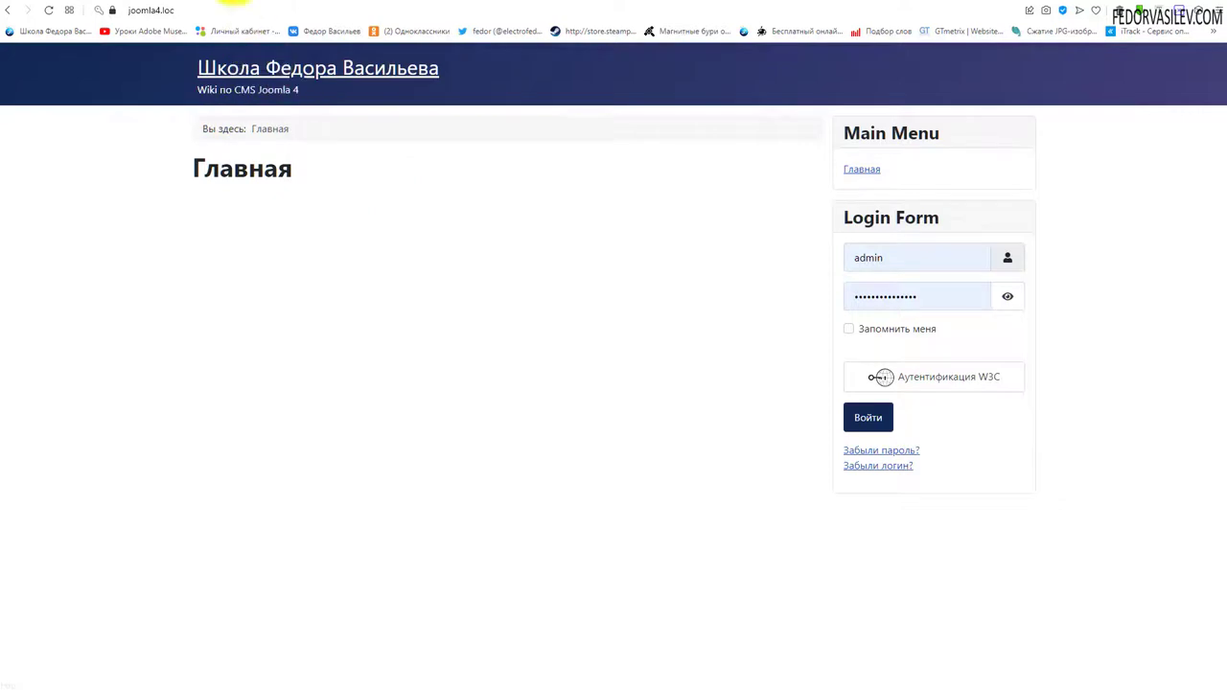
Set the image logo-podval.png as the template's logo and save the style.
left_click(235, 3)
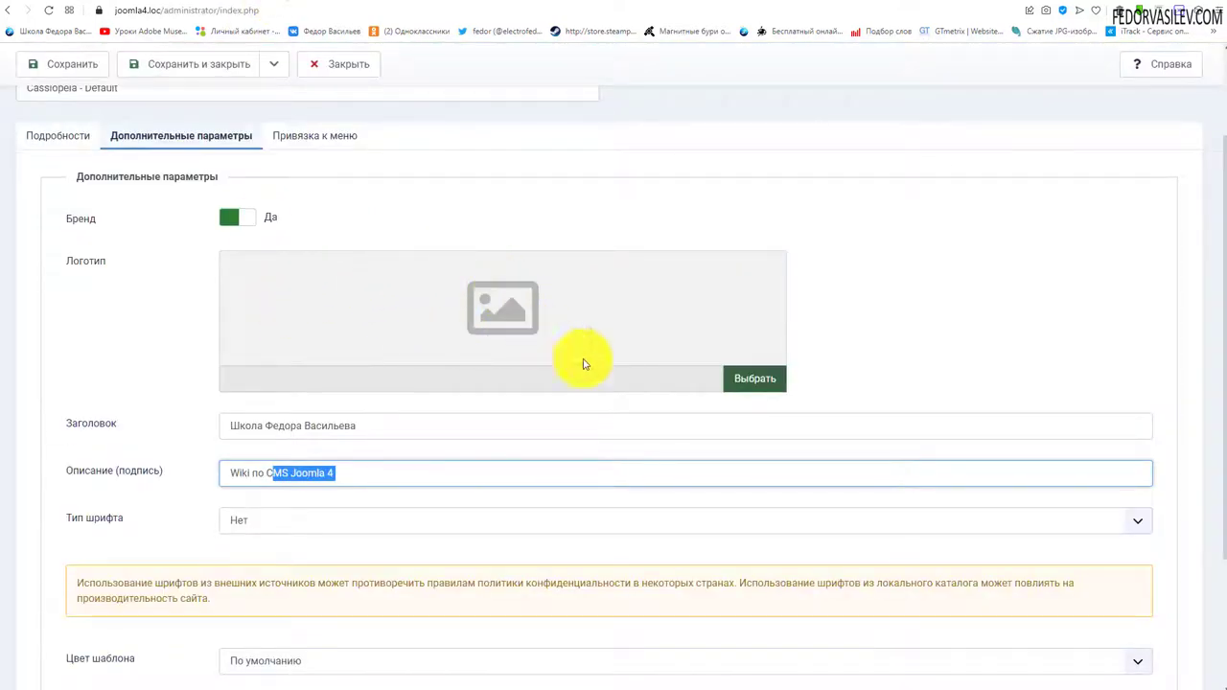
left_click(747, 382)
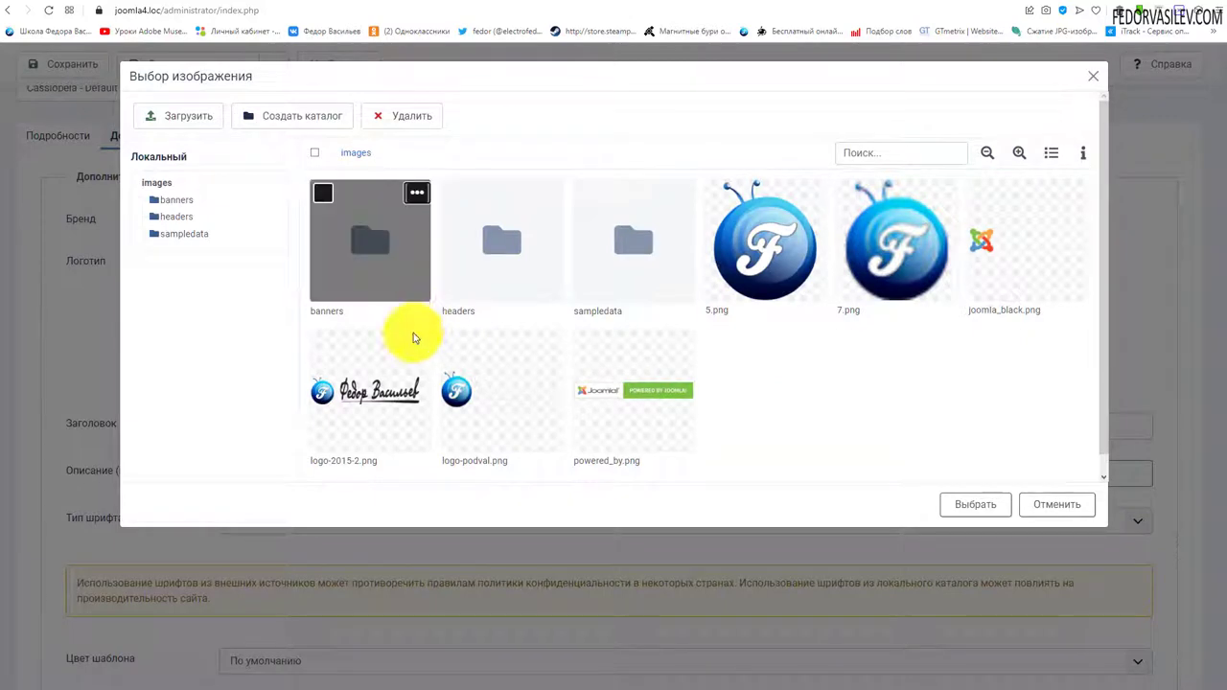
left_click(470, 347)
left_click(966, 506)
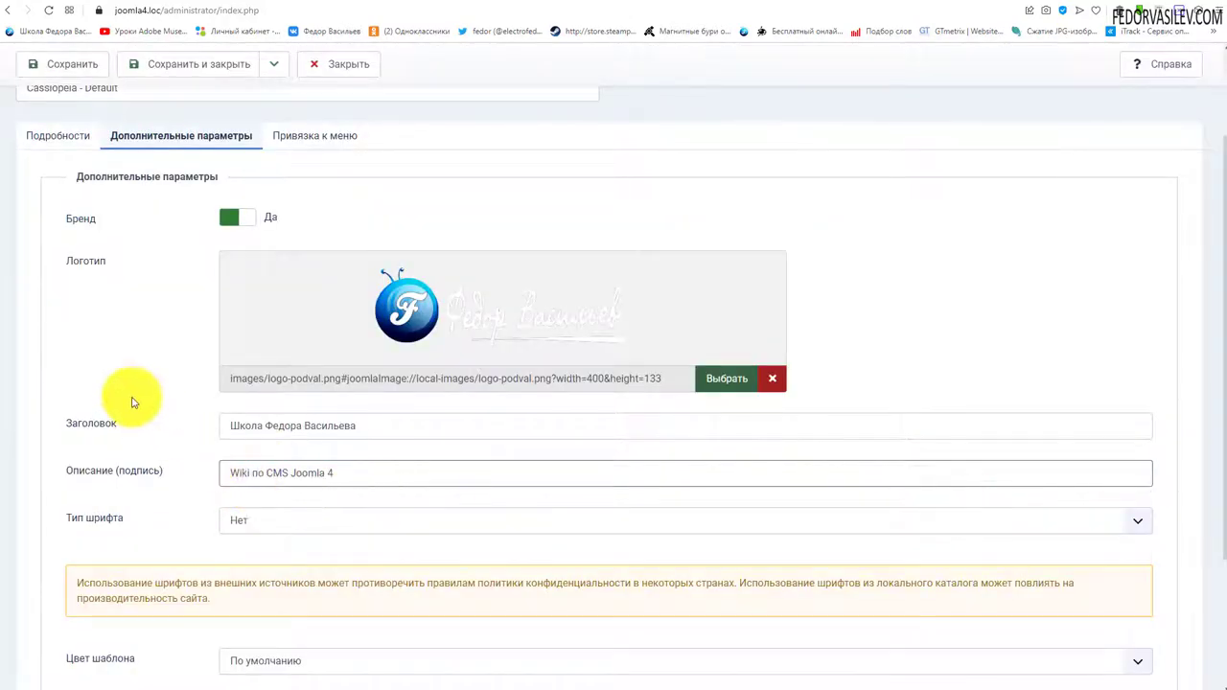
left_click(63, 65)
Reload the site's home page and check the logo and description in the header against the style settings.
left_click(370, 4)
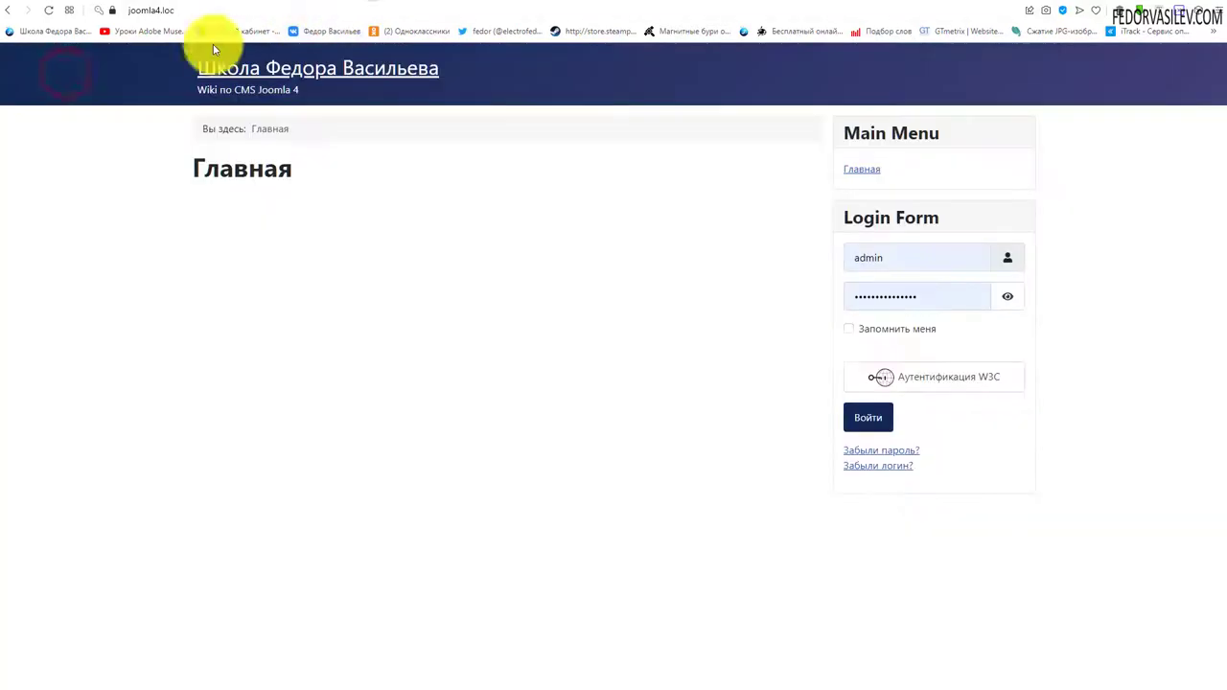
left_click(48, 10)
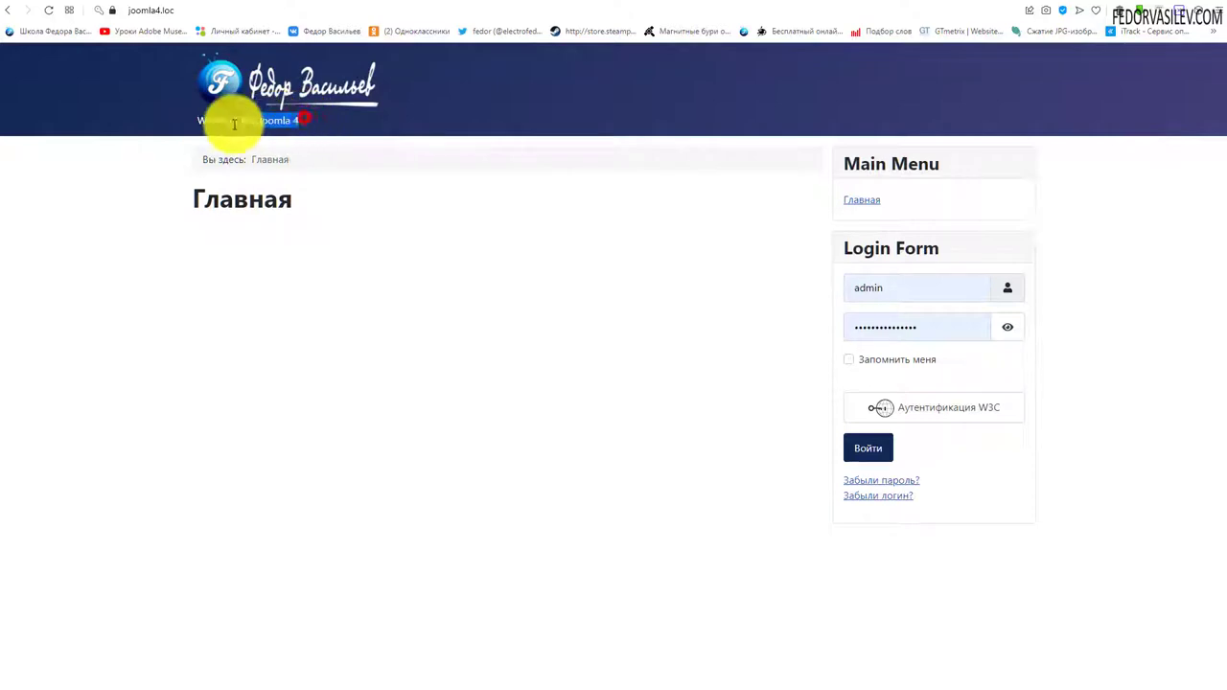
left_click(412, 280)
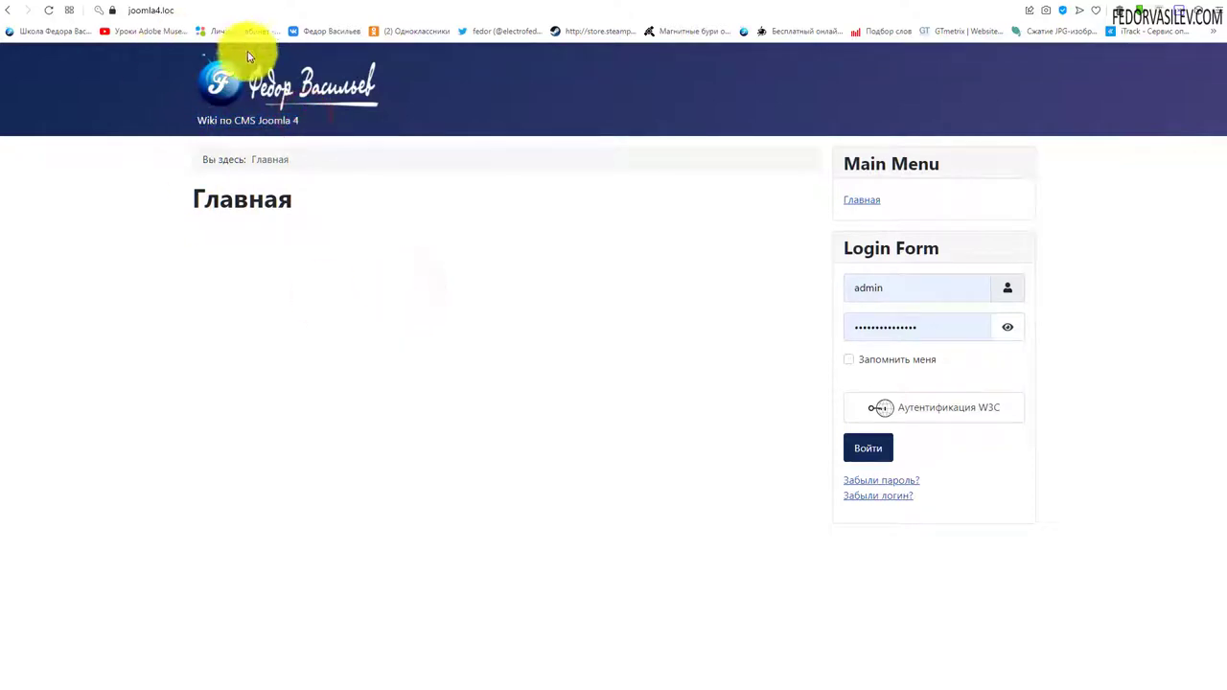
left_click(299, 4)
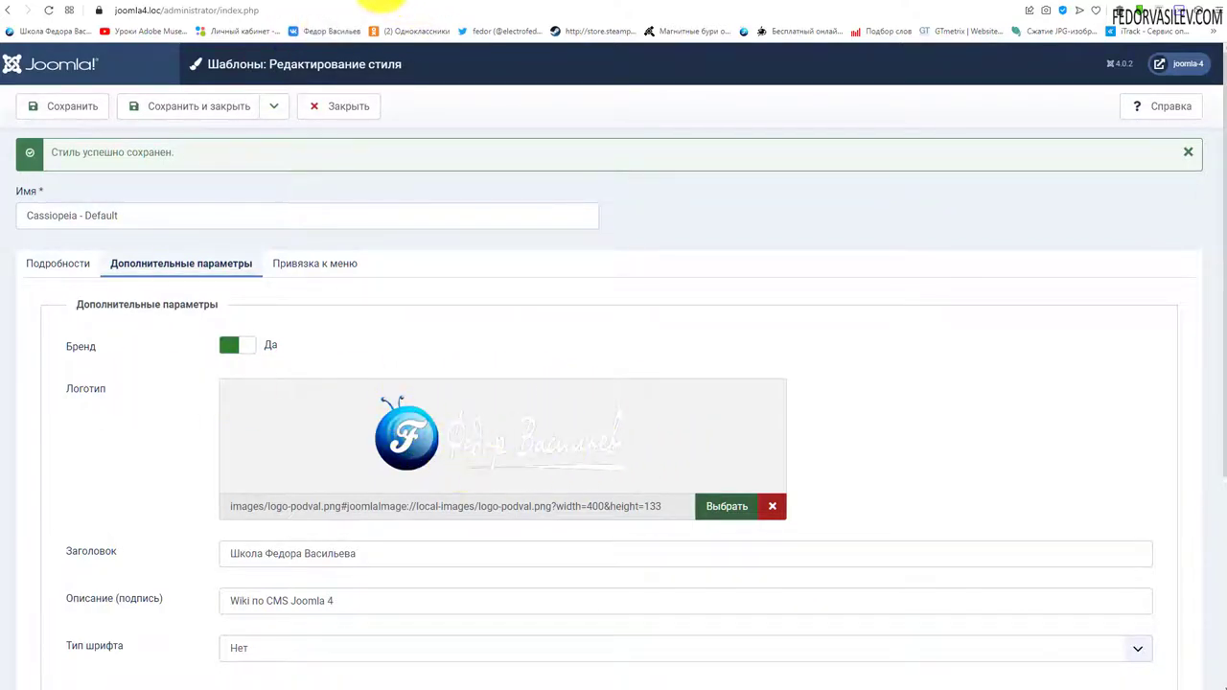
left_click(381, 4)
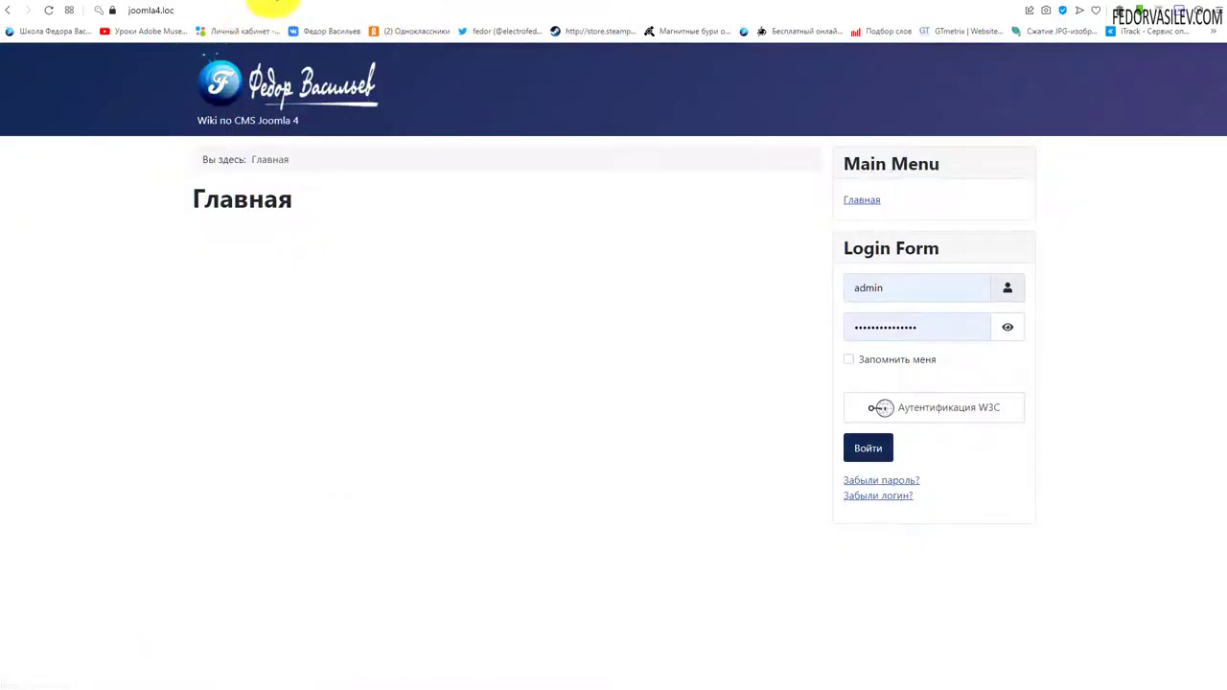
Examine the remaining advanced parameters and the available font type options, comparing them with the site's home page.
left_click(272, 3)
scroll(575, 268, "down", 3)
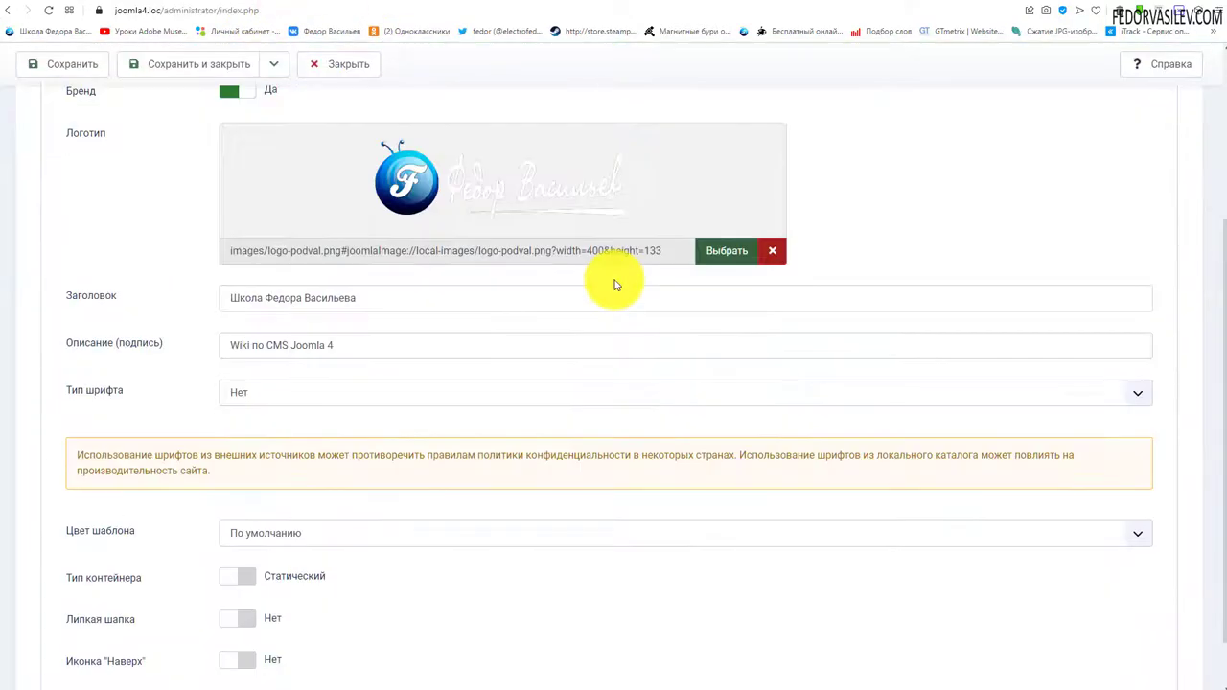
scroll(520, 332, "up", 3)
scroll(497, 334, "down", 2)
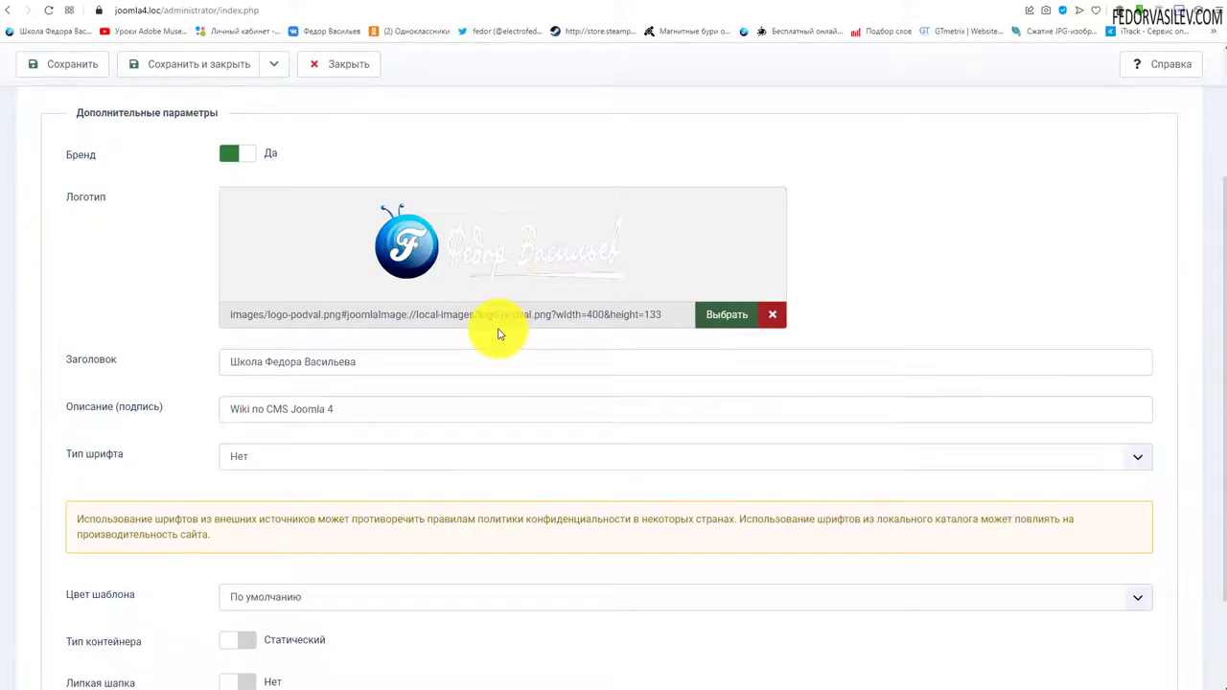
scroll(497, 333, "down", 2)
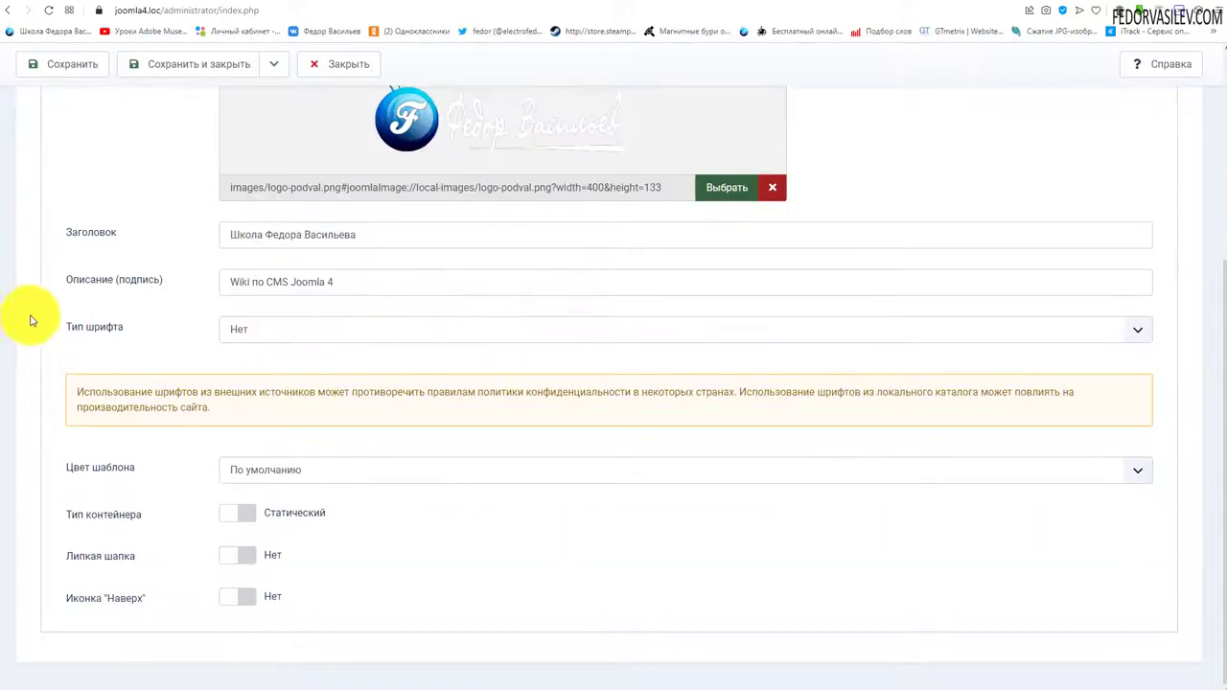
left_click(247, 328)
left_click(181, 348)
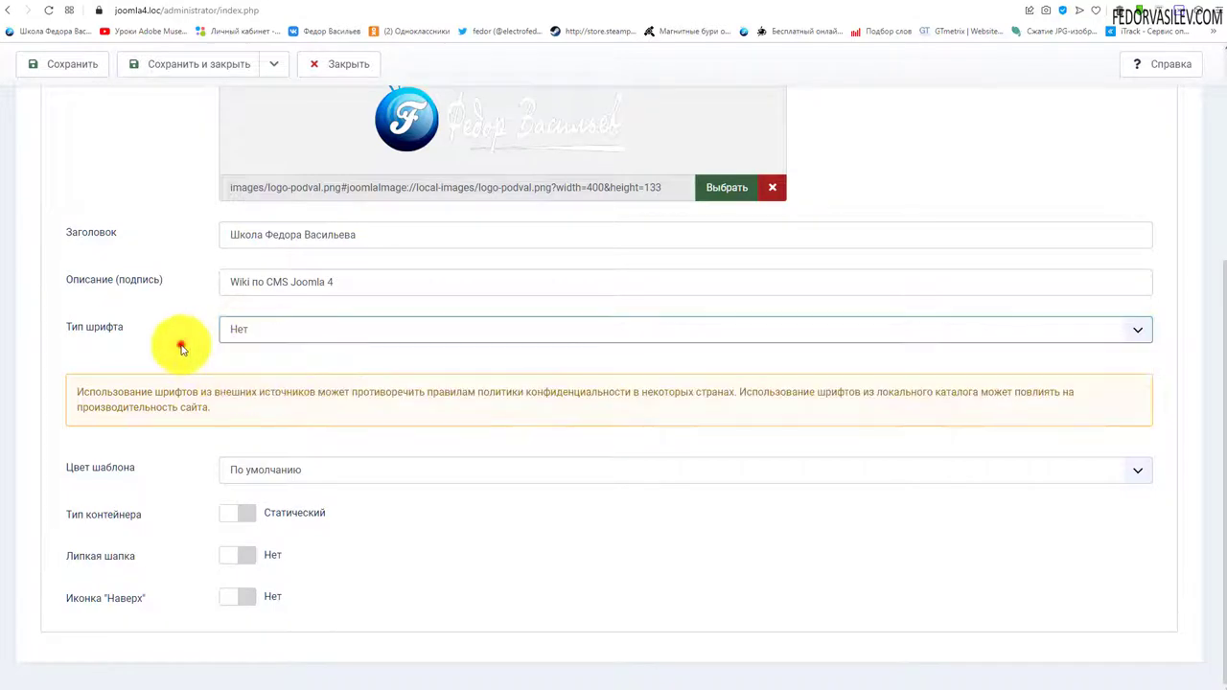
key("ctrl+Tab")
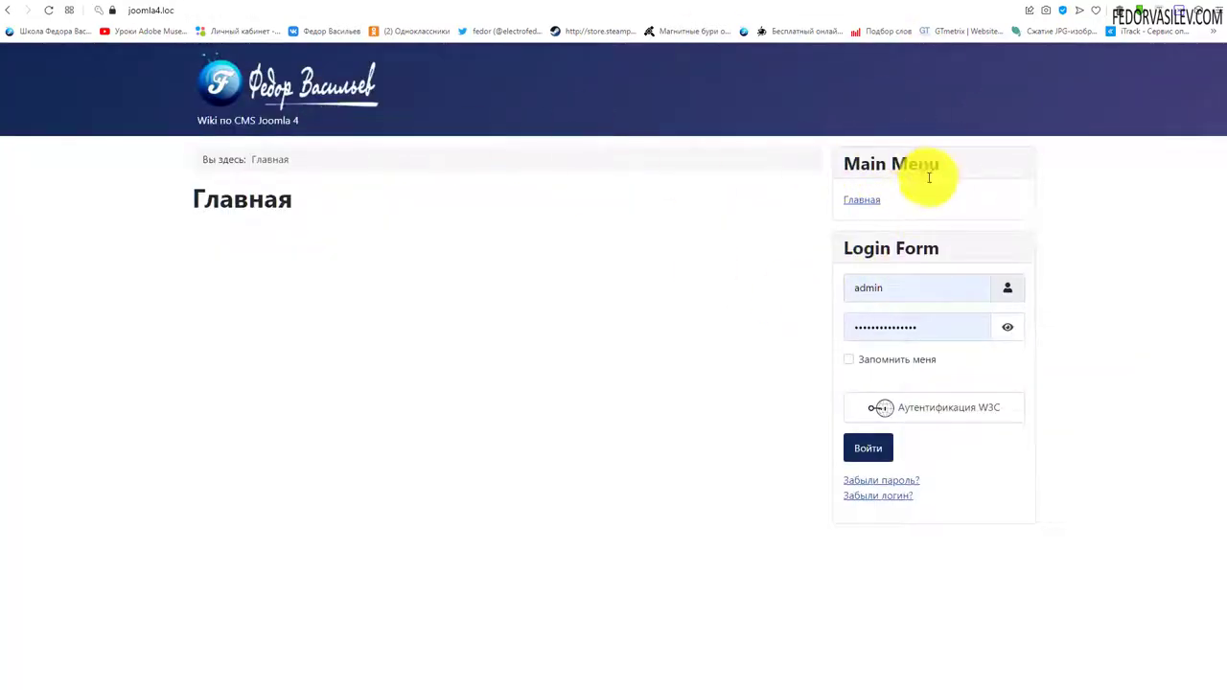
left_click(293, 6)
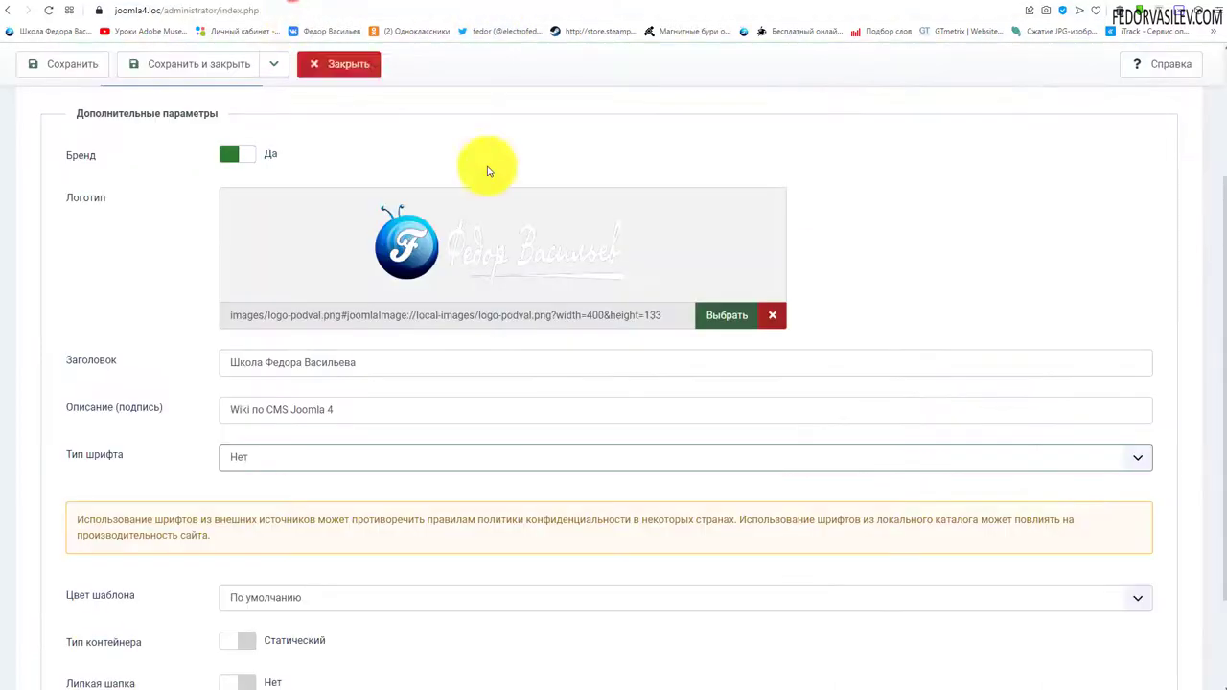
scroll(575, 288, "down", 2)
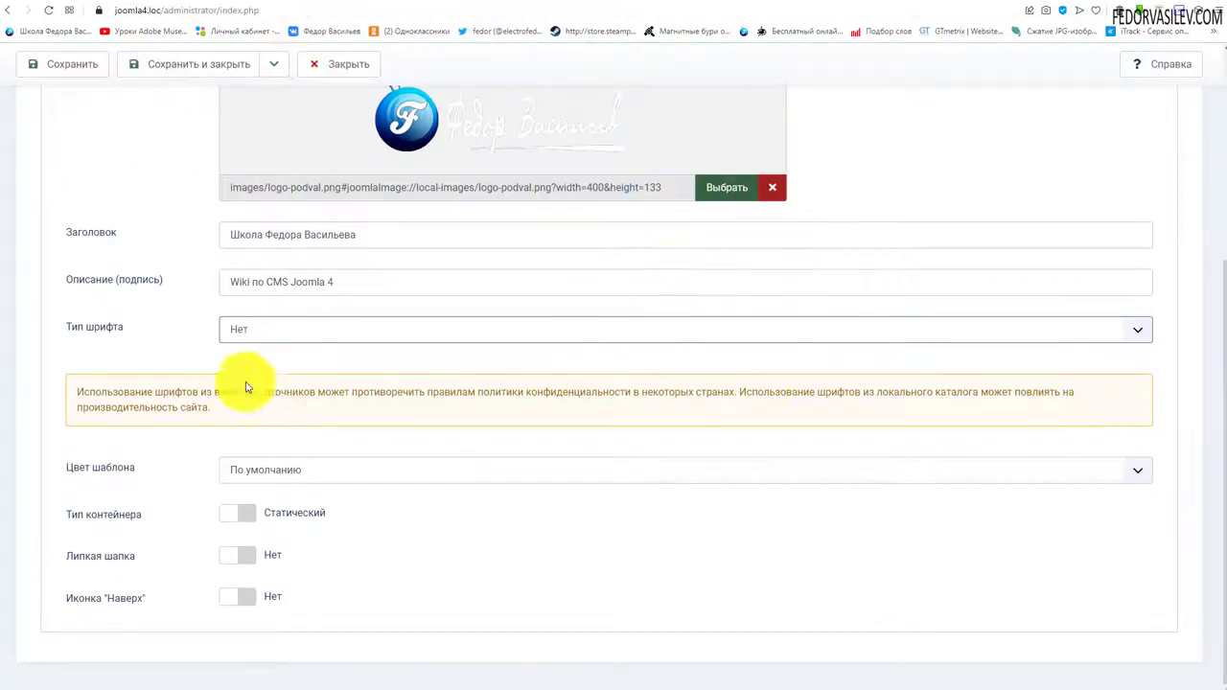
left_click(284, 328)
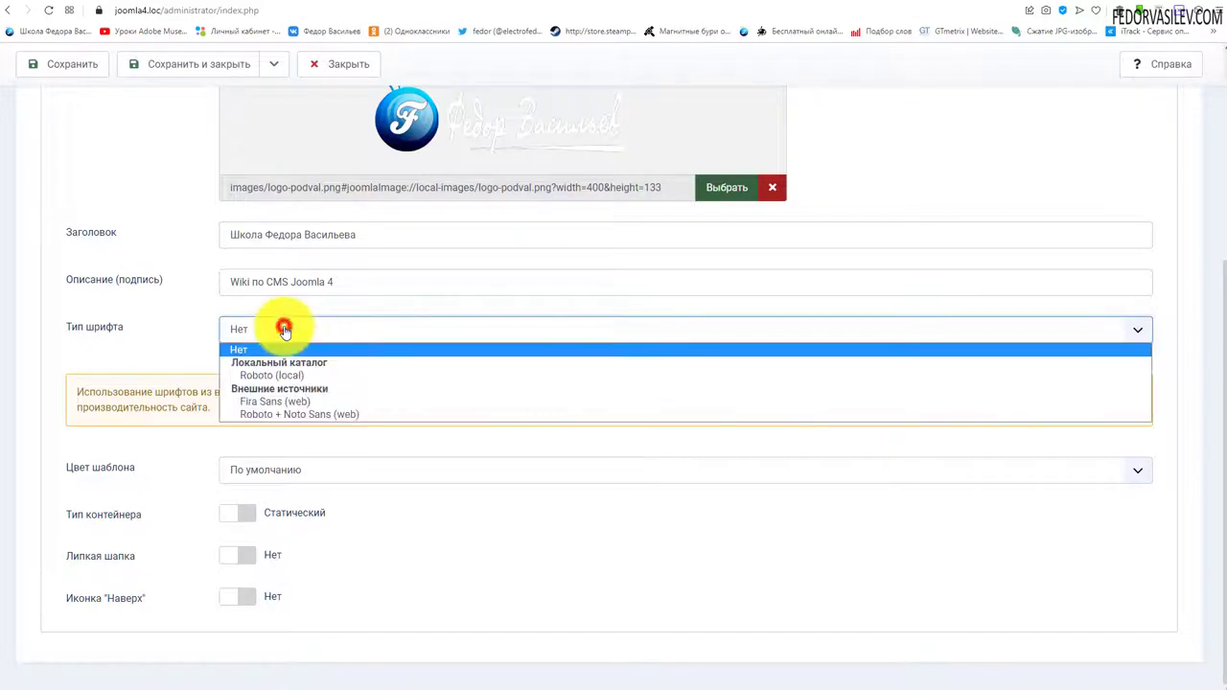
left_click(161, 326)
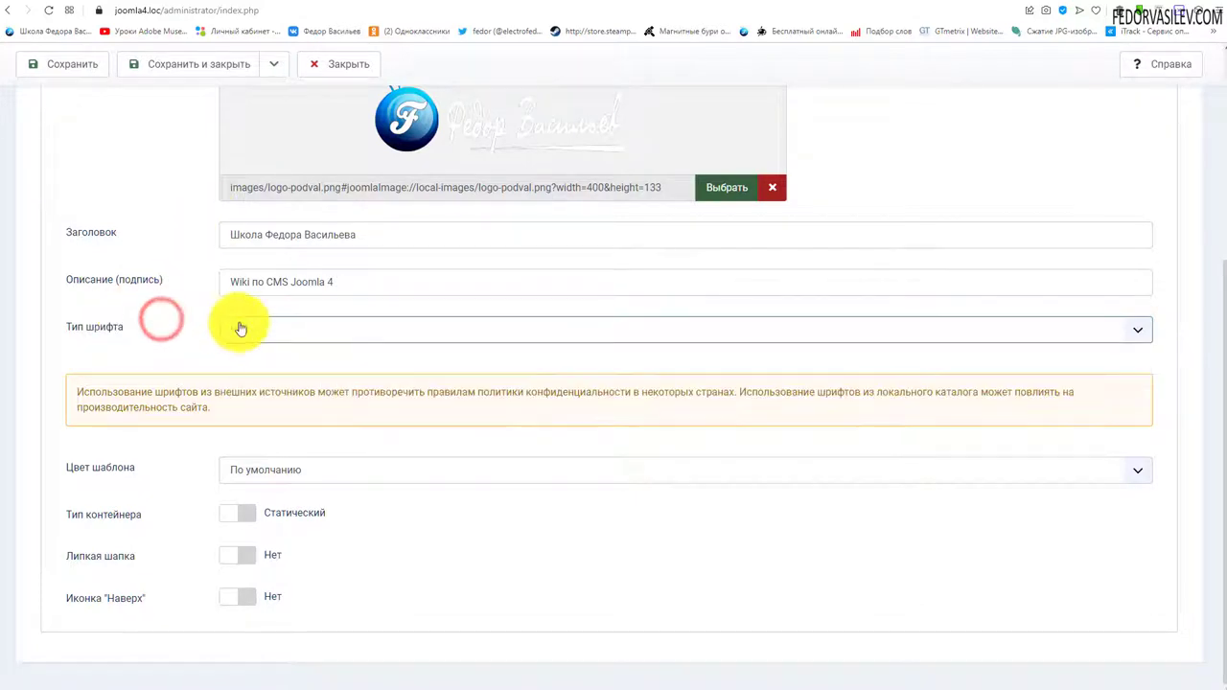
Inspect the font of the "Главная" heading on the site's home page with Font Finder.
left_click(384, 5)
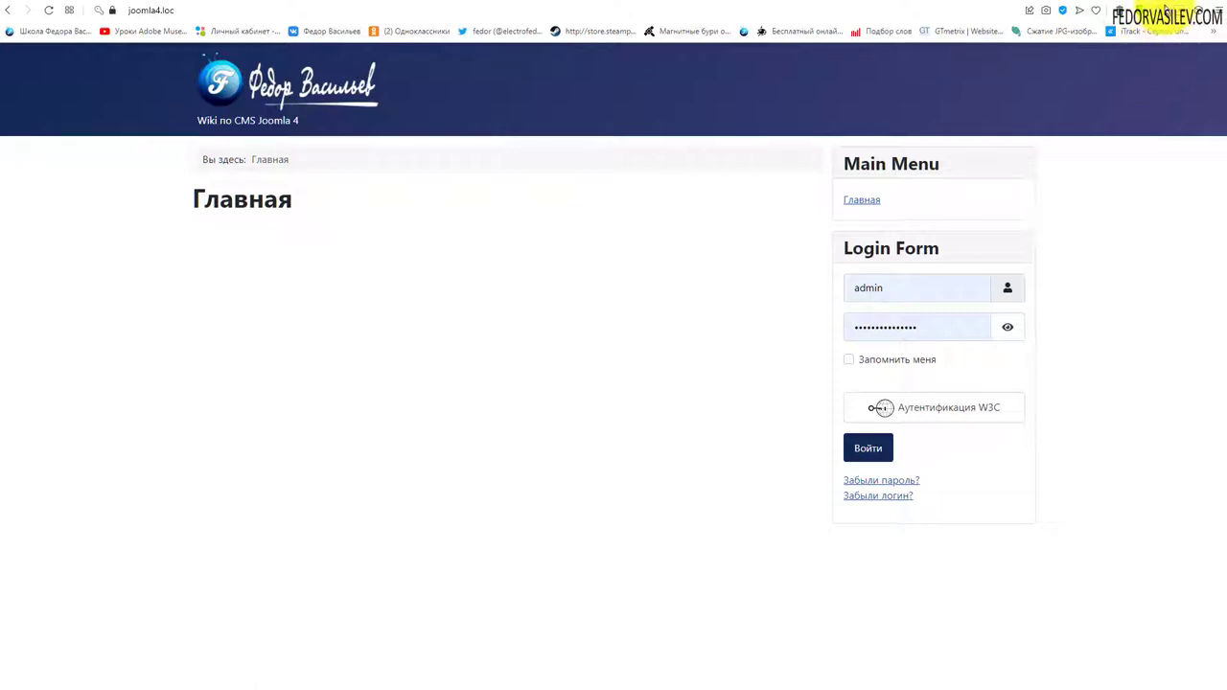
left_click(234, 200)
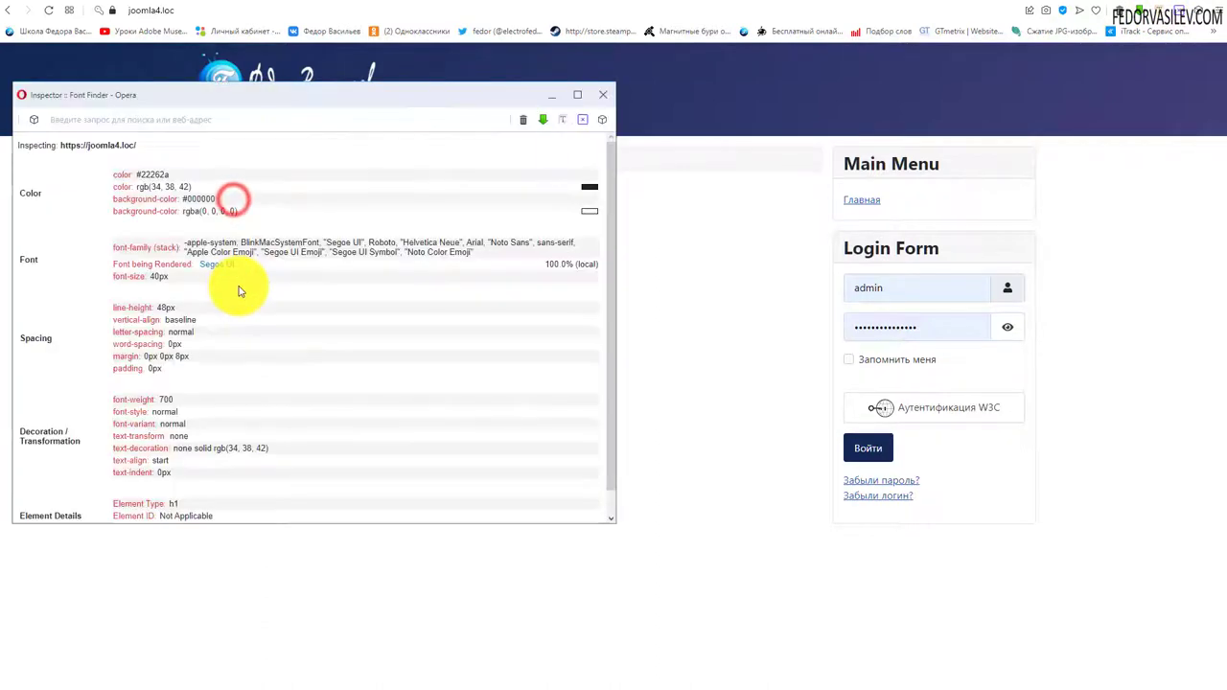
Examine the font family and rendered font listed for the "Главная" heading in the Font Finder report and close it.
left_click_drag(199, 103, 360, 116)
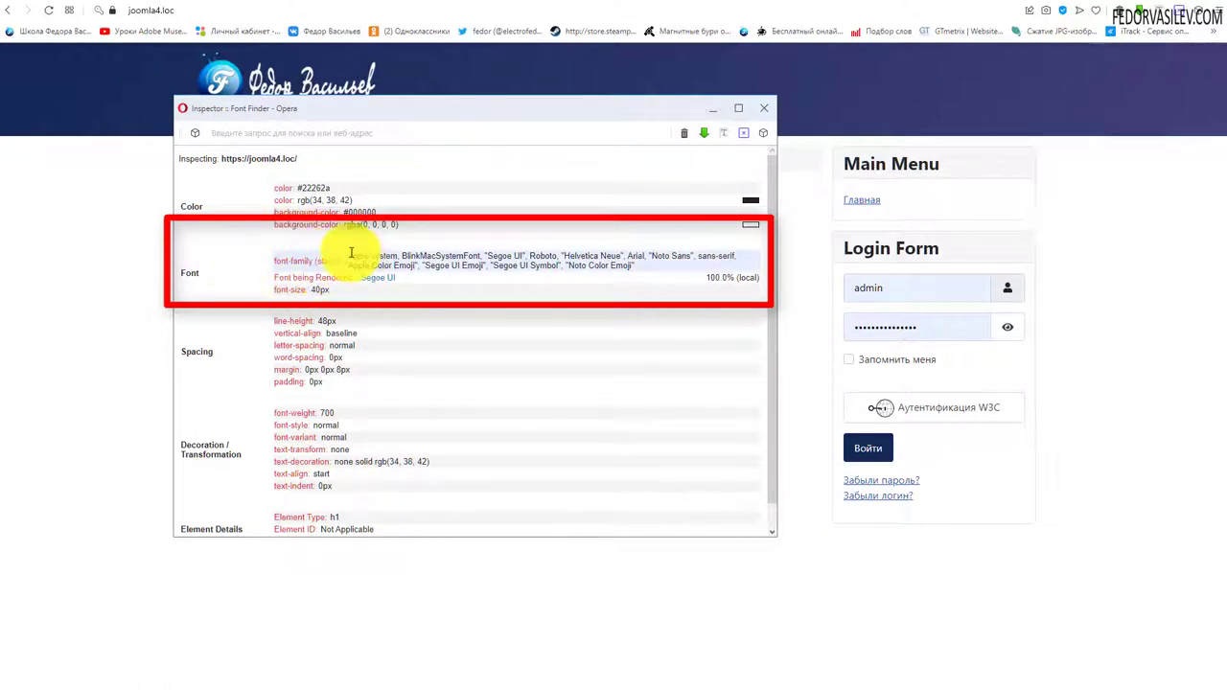
mouse_move(351, 251)
left_mouse_down()
mouse_move(718, 241)
mouse_move(568, 270)
left_mouse_up()
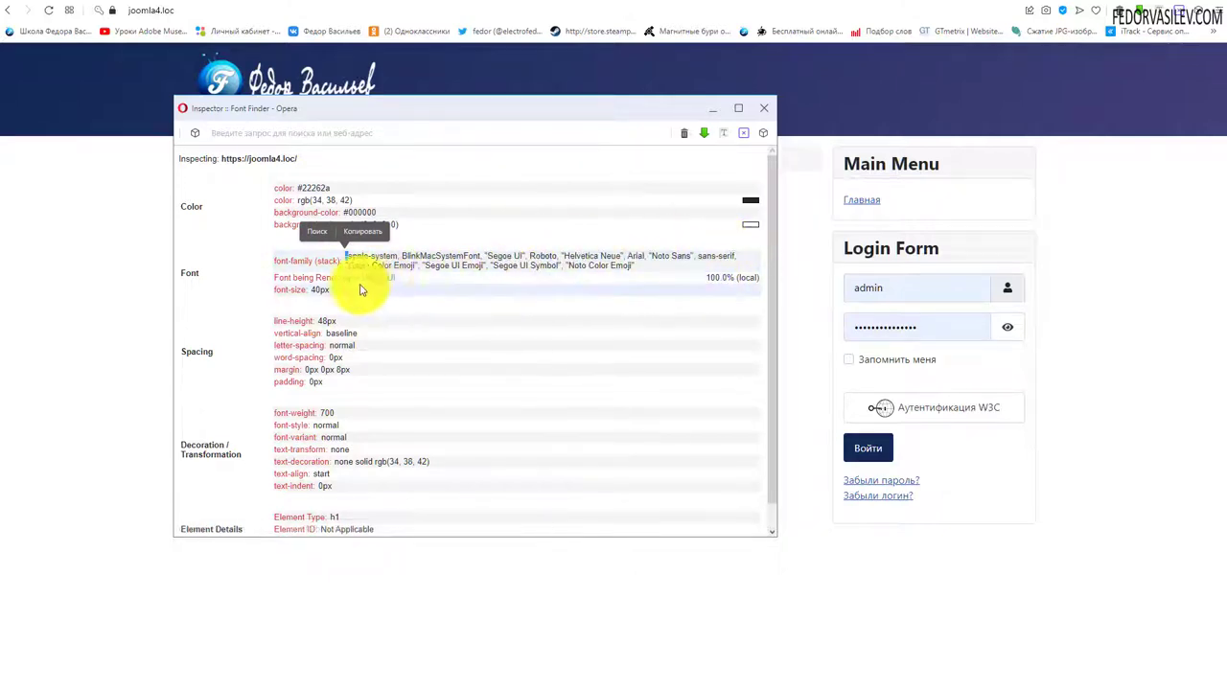
left_click(760, 116)
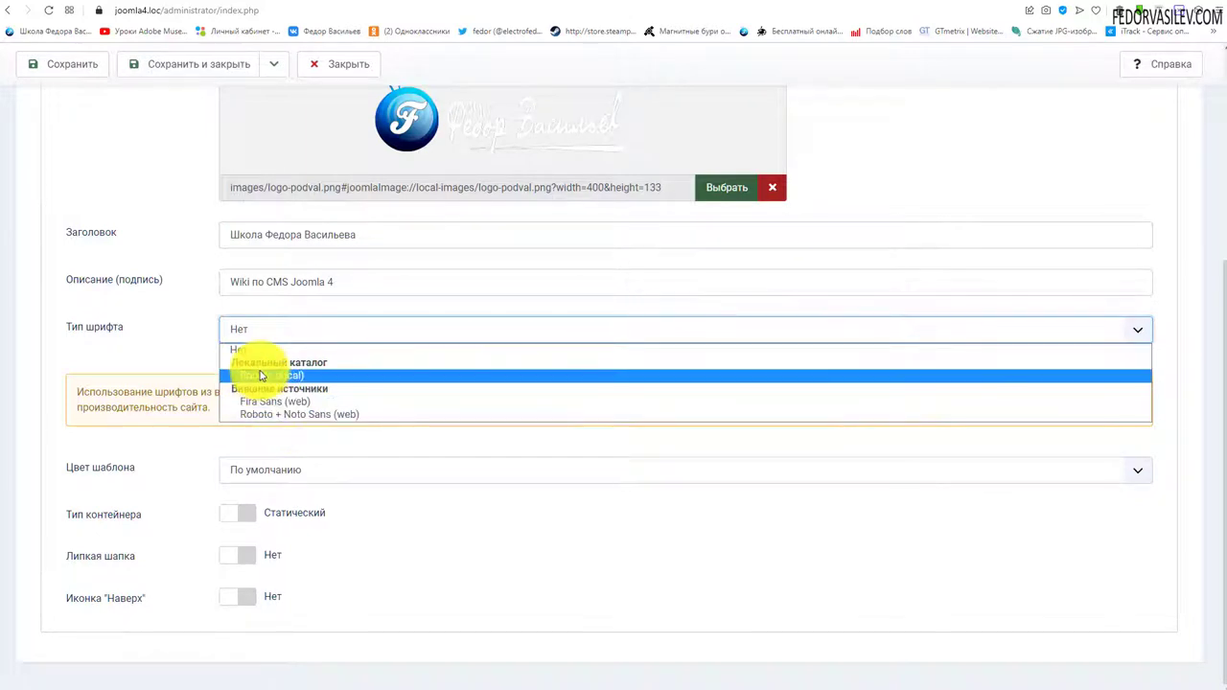
Set the template's font type to Roboto (local) and save the style.
left_click(264, 374)
scroll(208, 372, "up", 2)
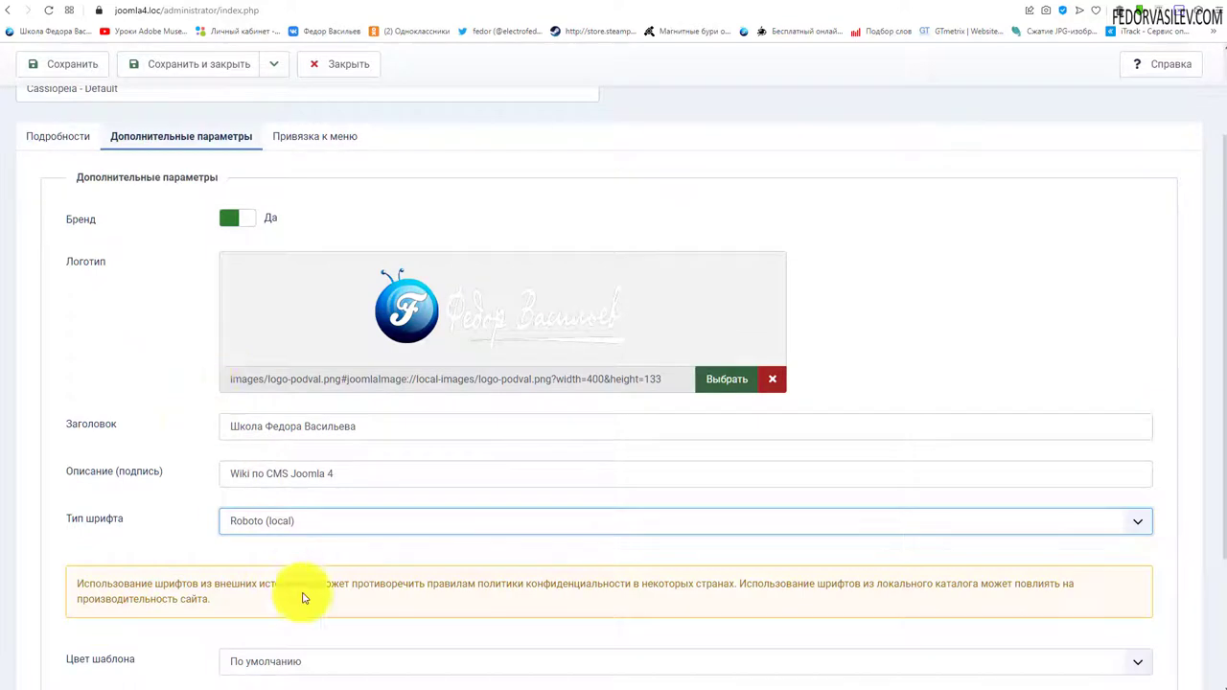
scroll(301, 597, "up", 2)
left_click(71, 106)
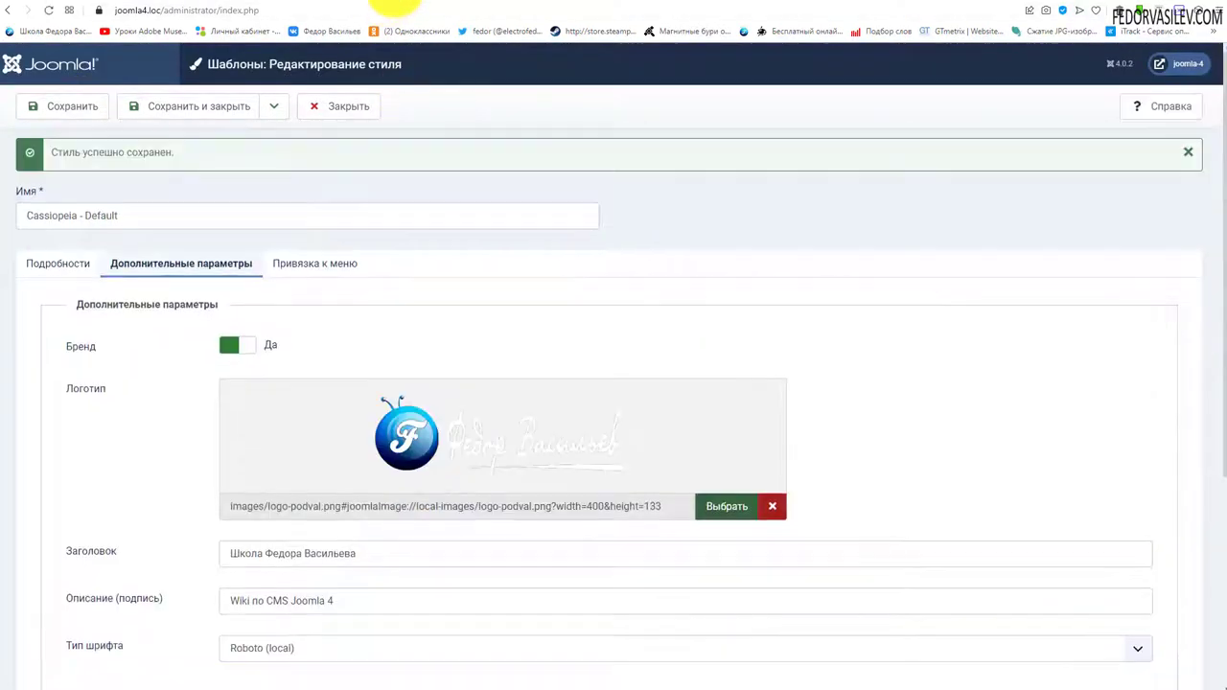
Reload the site's home page and check the "Главная" heading's font family with Font Finder.
left_click(395, 2)
left_click(46, 10)
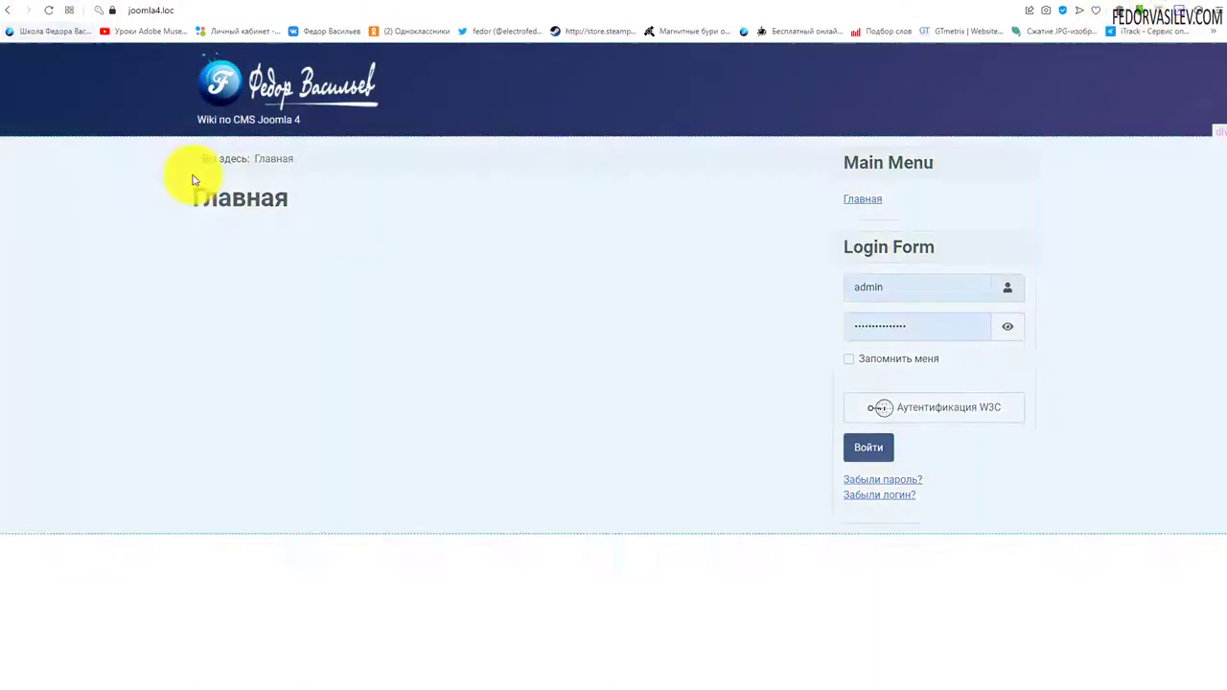
key("ctrl+n")
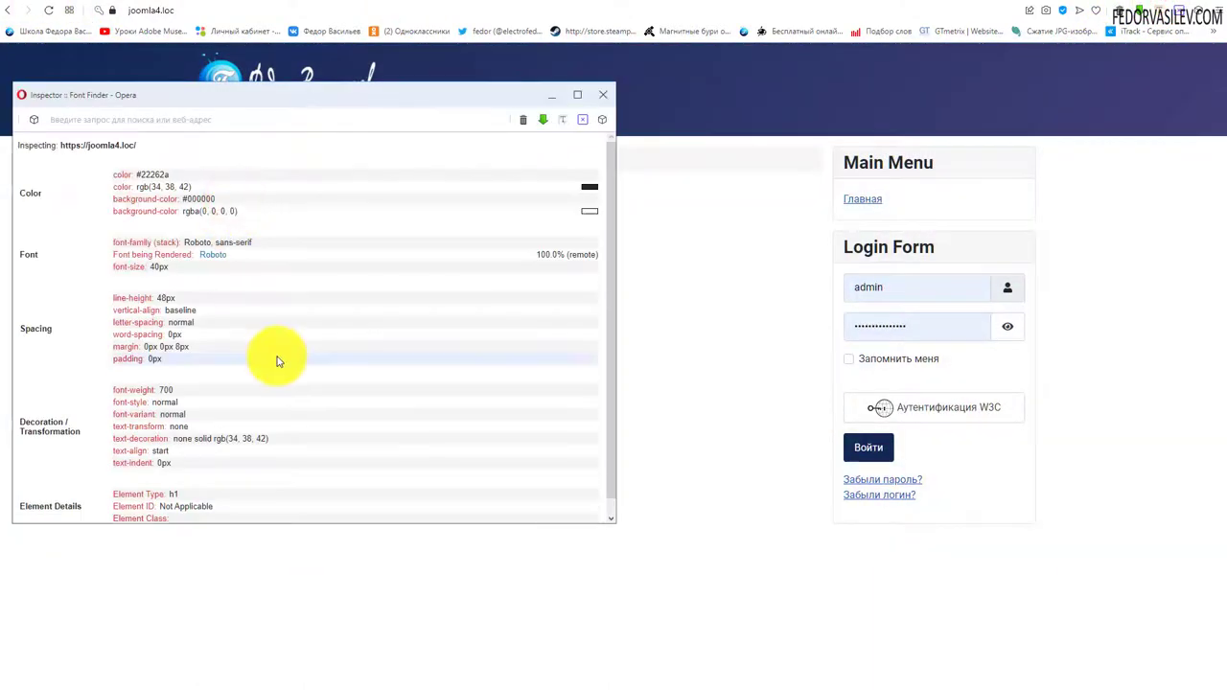
left_click_drag(84, 102, 382, 148)
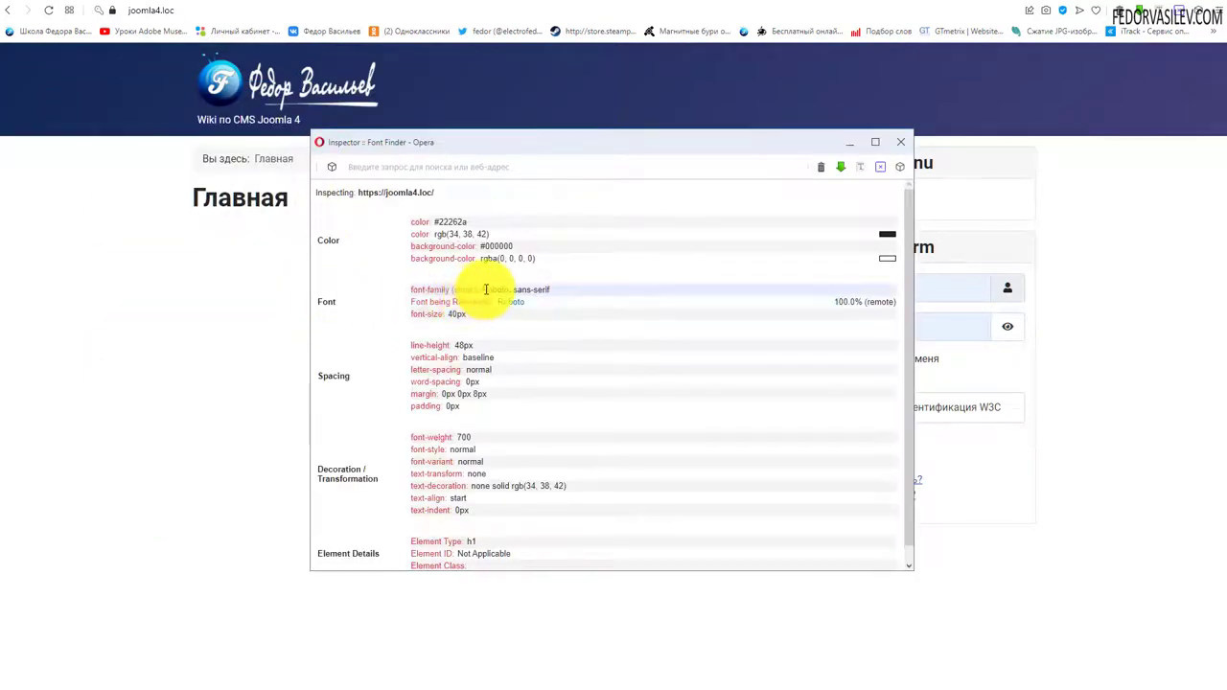
left_click_drag(482, 288, 550, 289)
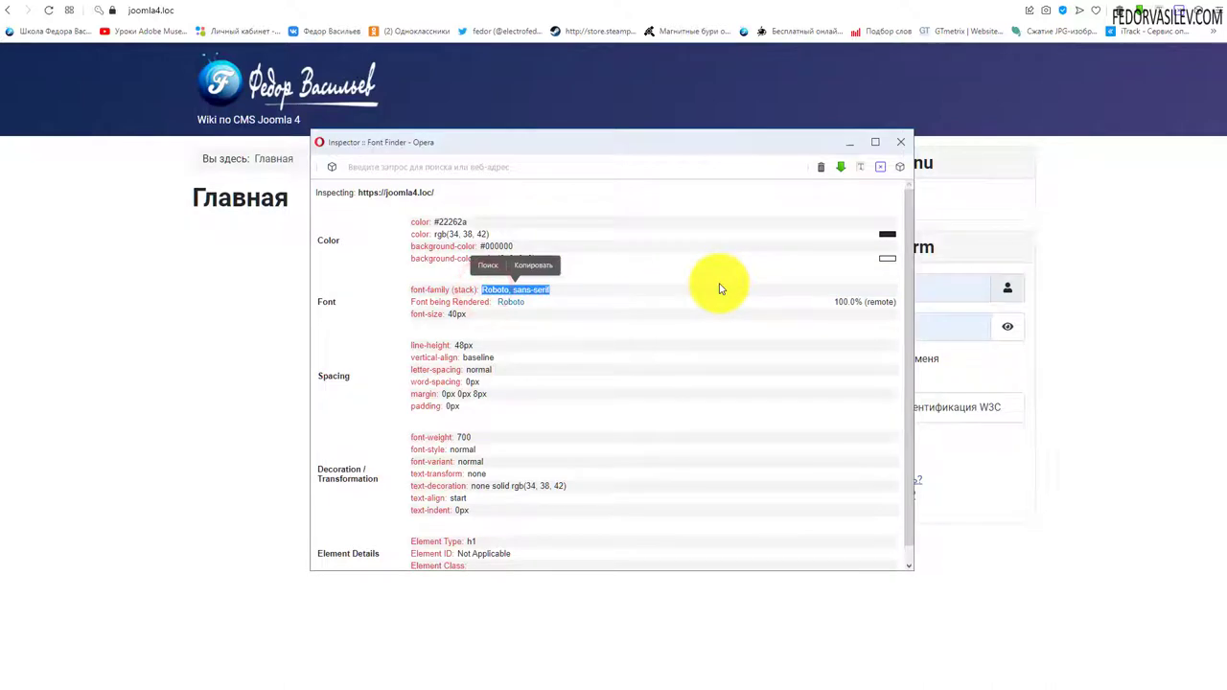
key("ctrl+w")
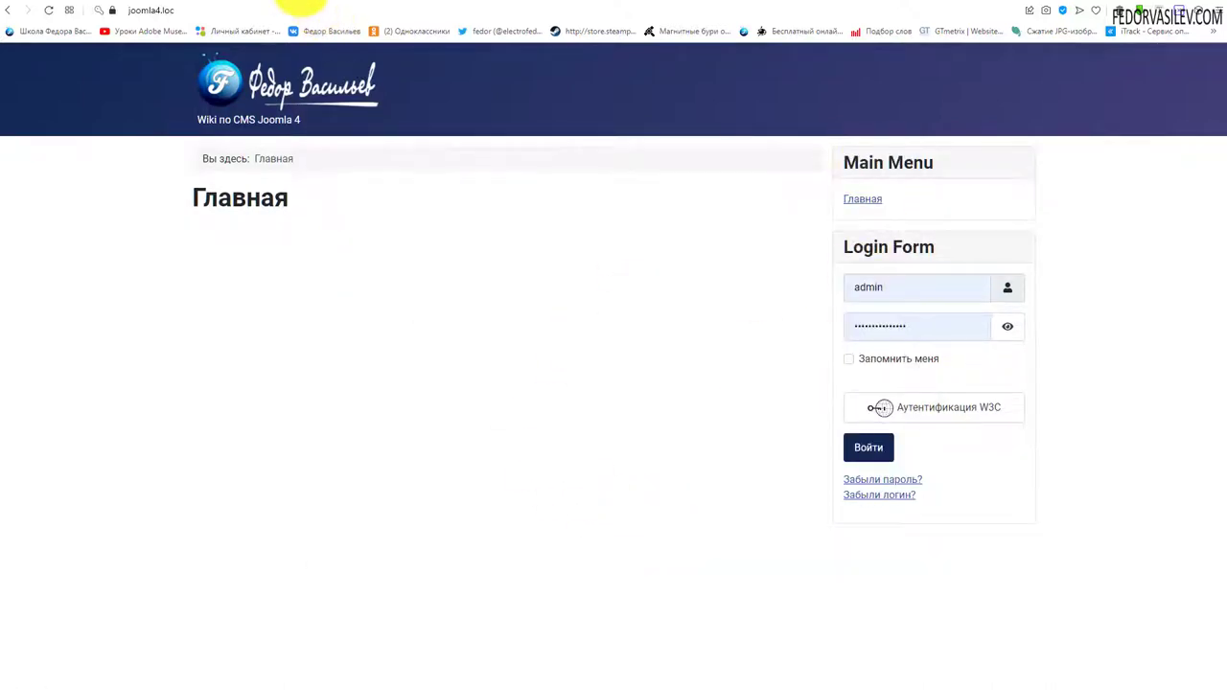
Save the style with font type Fira Sans (web) and check the font on the reloaded home page.
left_click(321, 3)
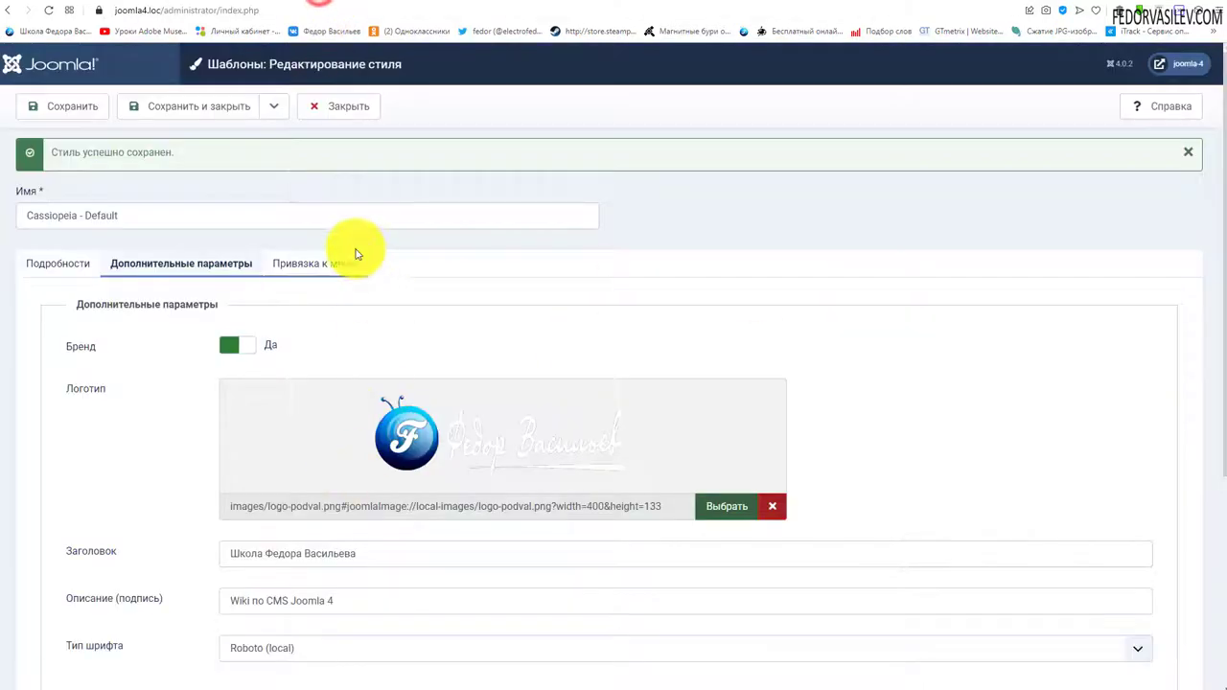
scroll(323, 386, "down", 5)
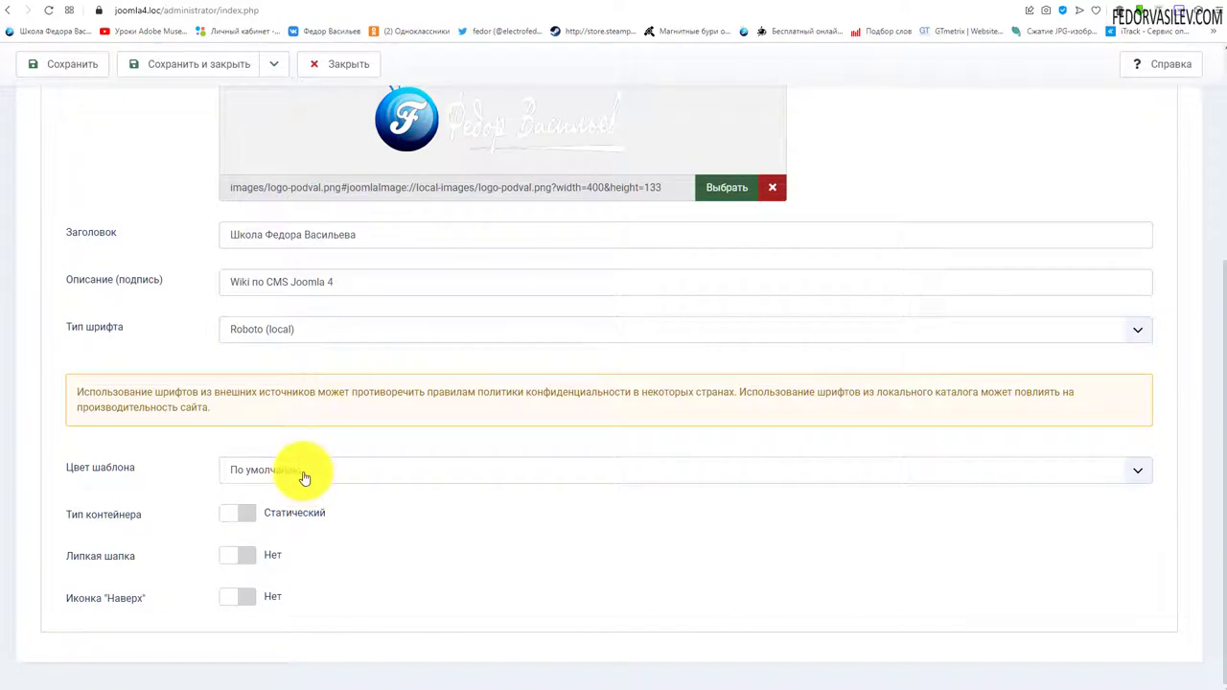
left_click(260, 329)
left_click(257, 403)
left_click(66, 63)
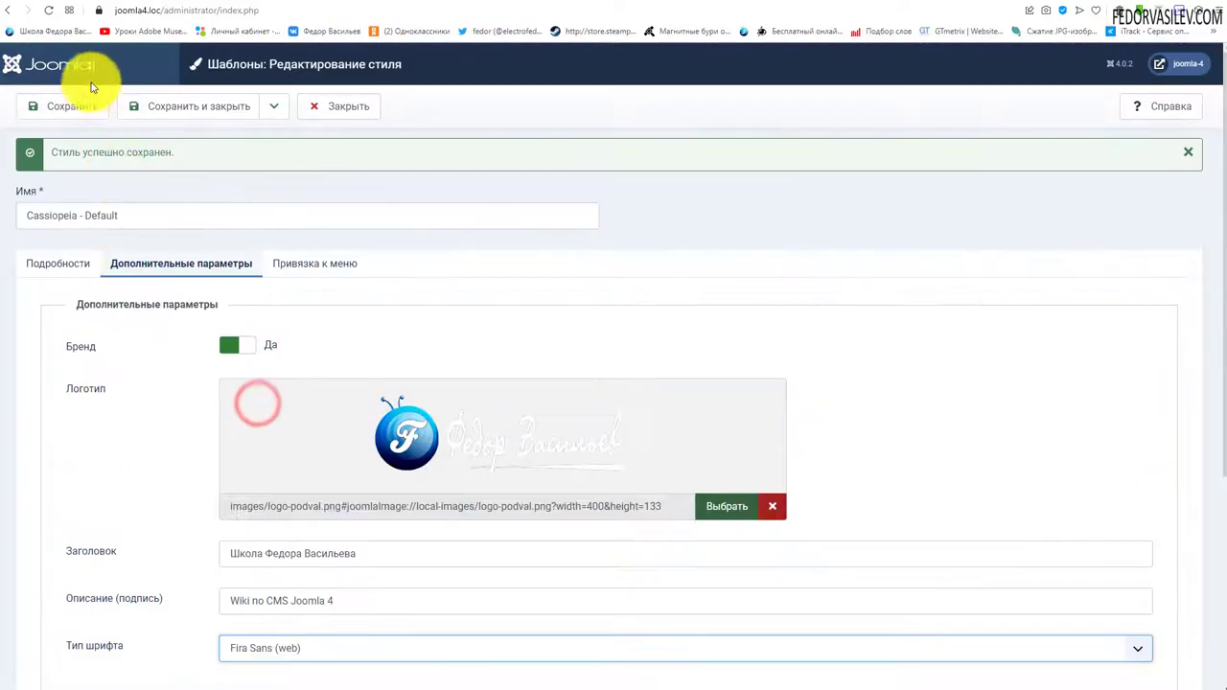
left_click(379, 5)
left_click(50, 11)
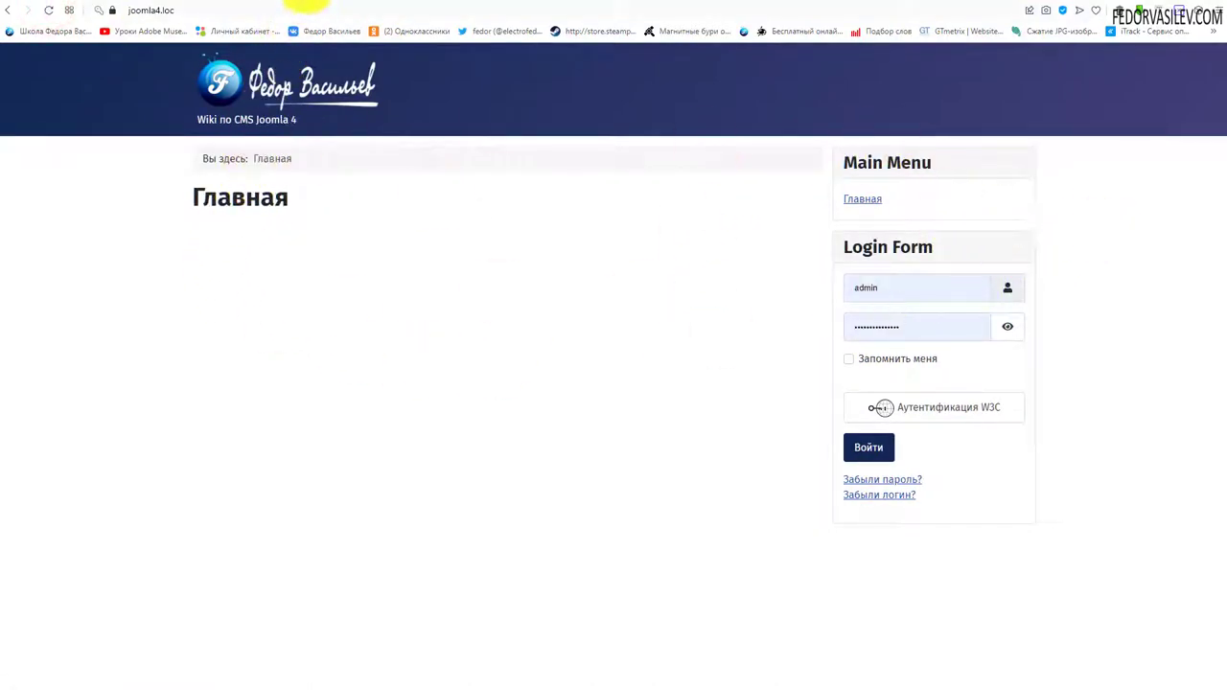
Set the template's font type to Roboto + Noto Sans (web) and save the style.
left_click(290, 6)
scroll(451, 296, "down", 3)
left_click(316, 392)
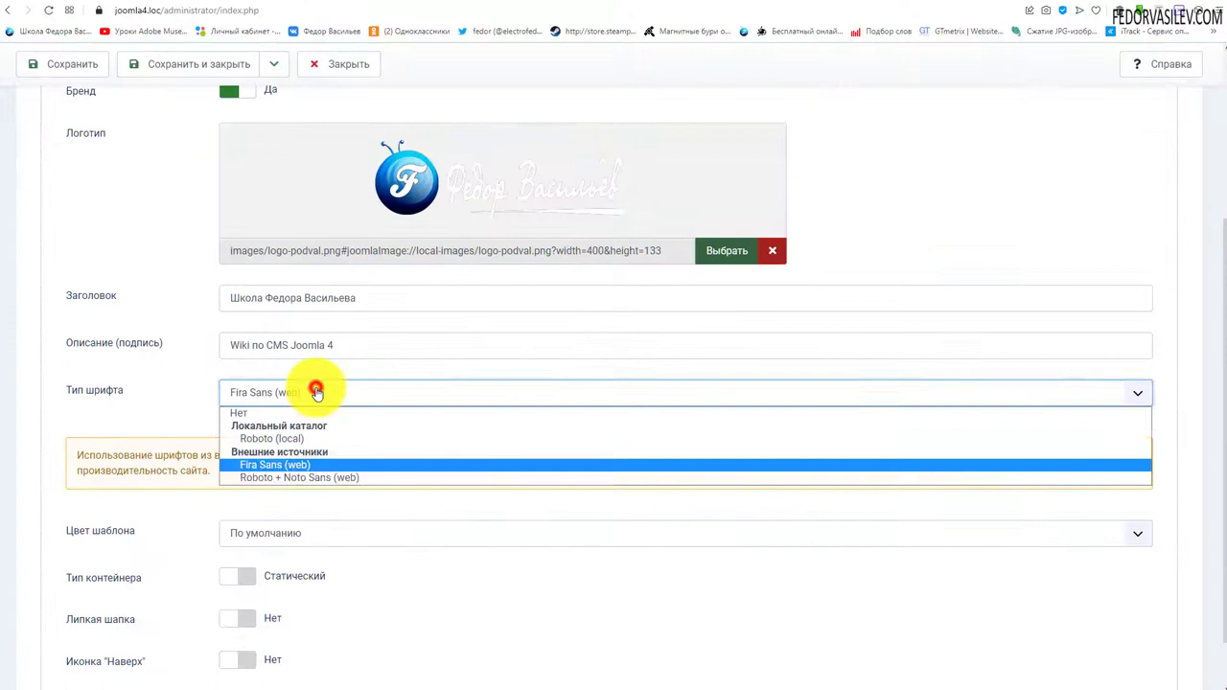
left_click(302, 478)
left_click(67, 63)
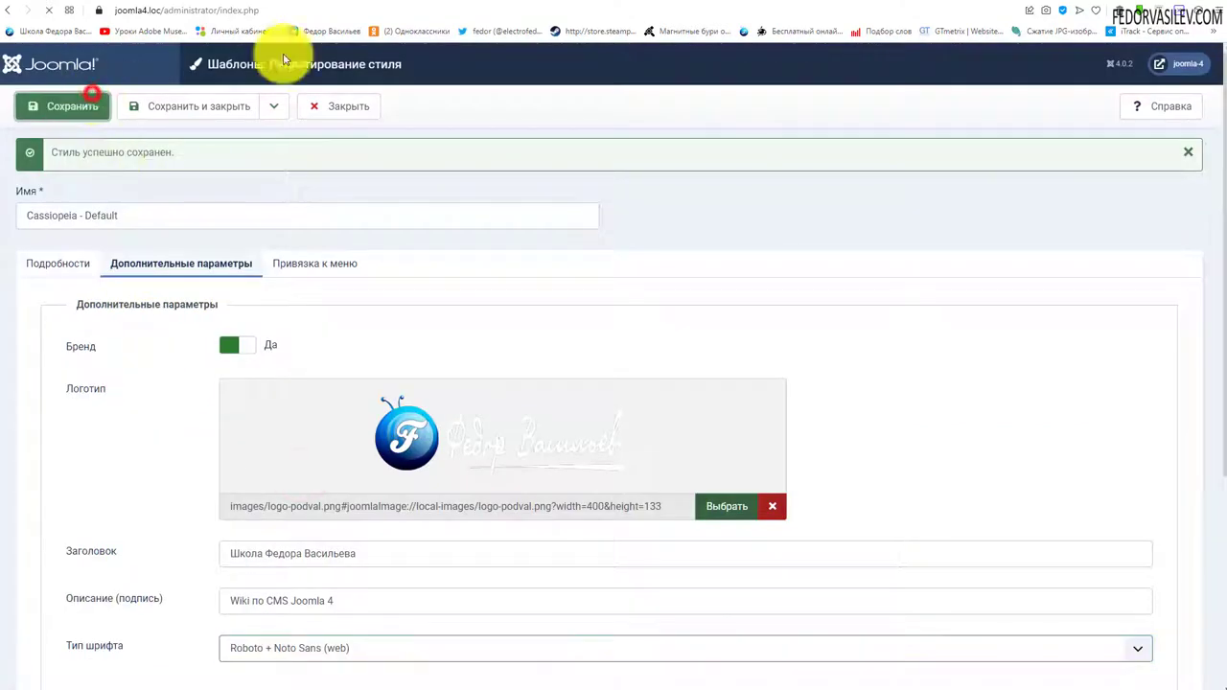
Reload the site's home page and inspect the "Главная" breadcrumb's font with Font Finder.
left_click(382, 4)
left_click(53, 10)
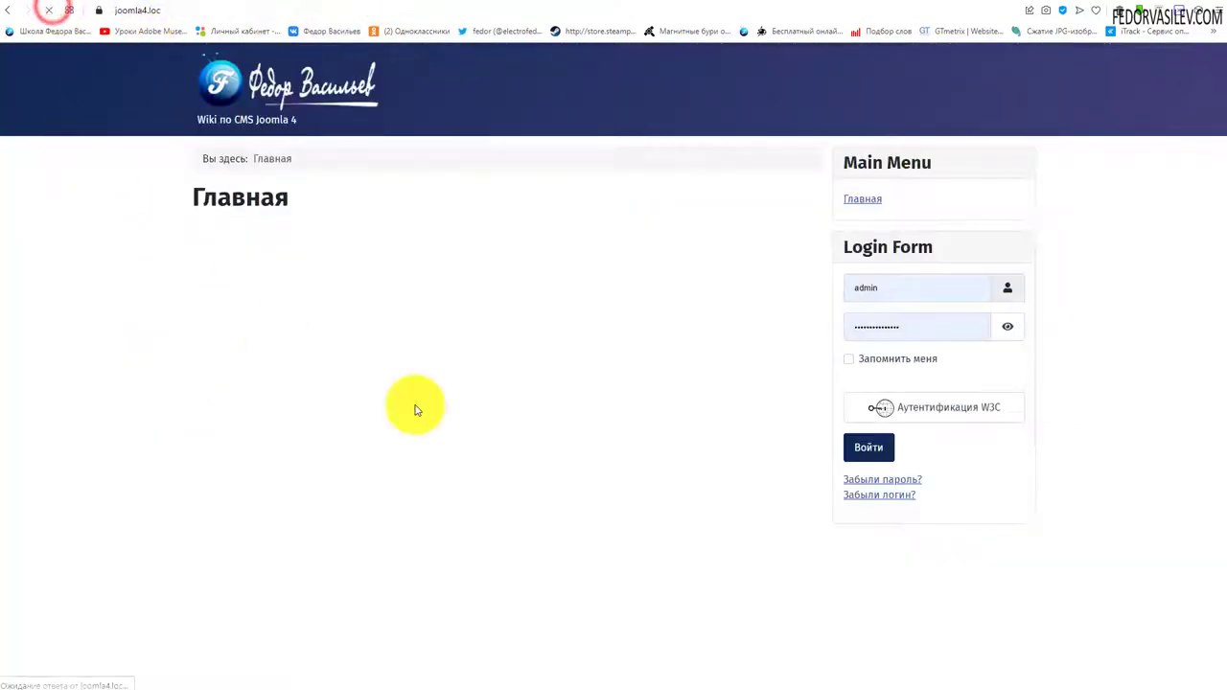
left_click_drag(919, 163, 837, 178)
left_click(745, 236)
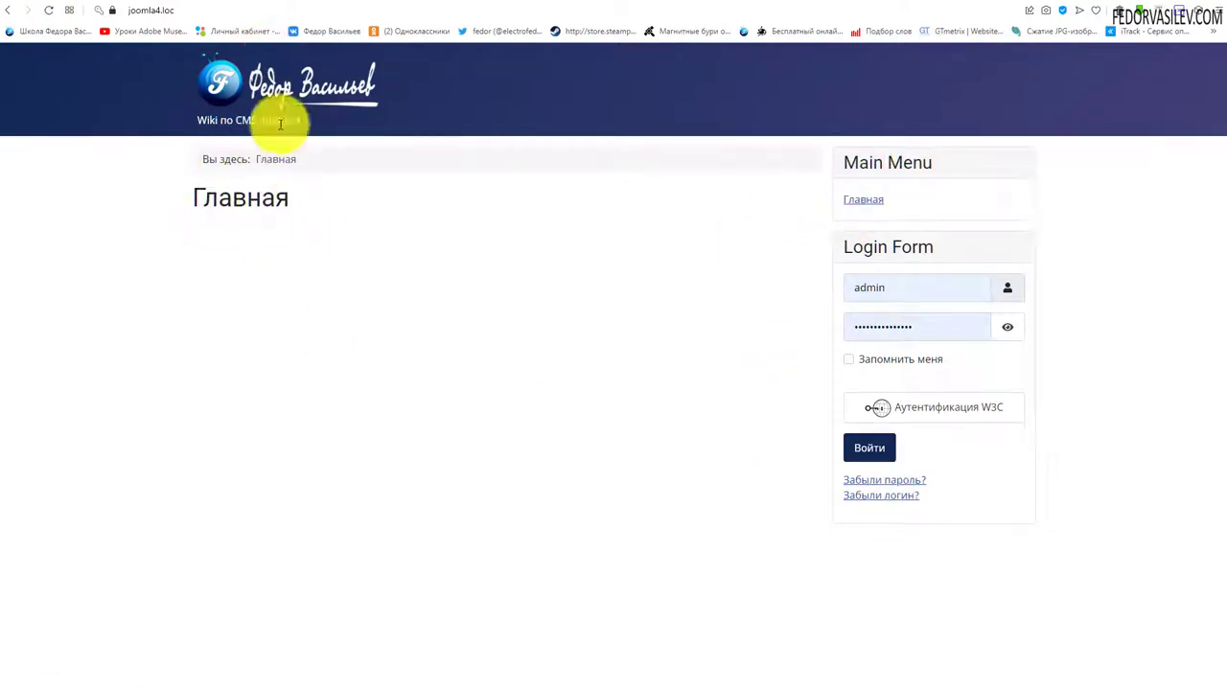
left_click(1161, 16)
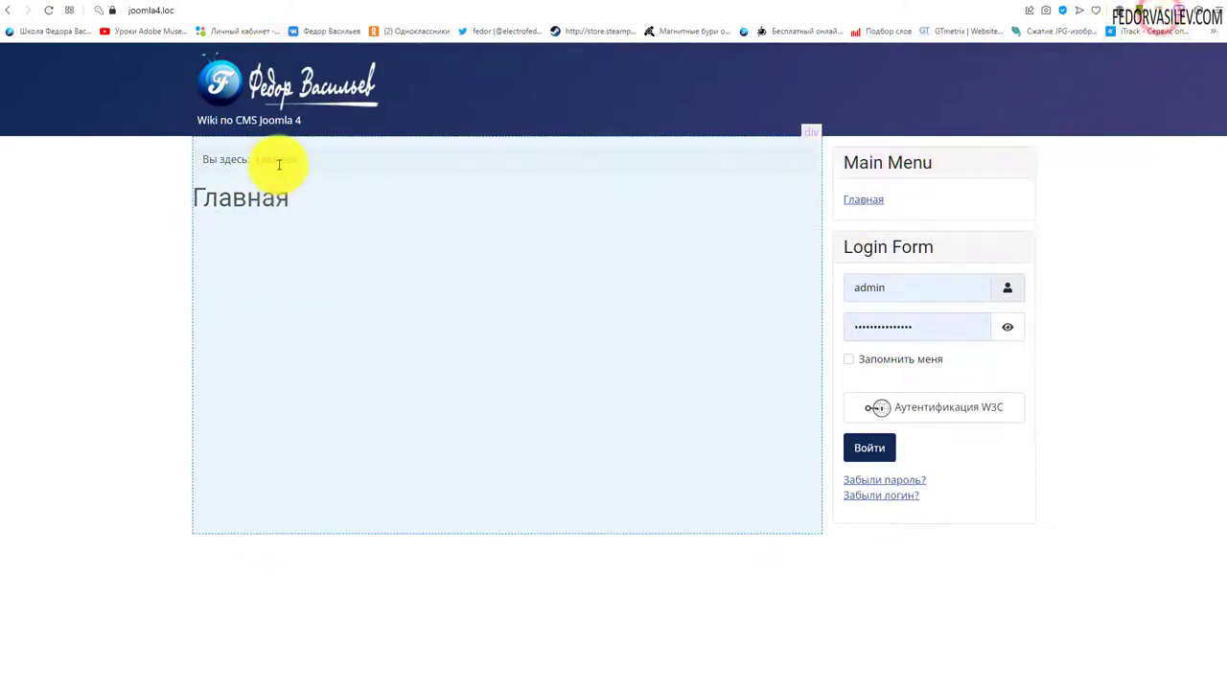
left_click(277, 164)
left_click_drag(274, 240, 184, 242)
left_click(580, 101)
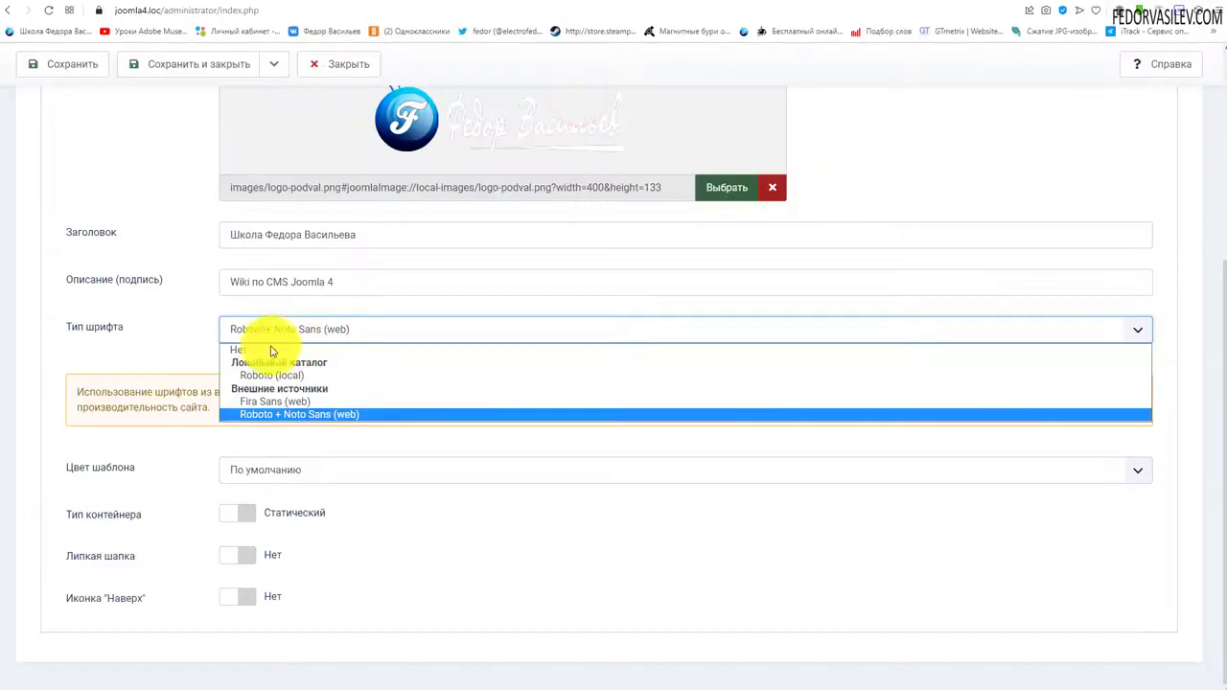
Set the template's font type to "Нет" and look at the site's home page.
left_click(234, 350)
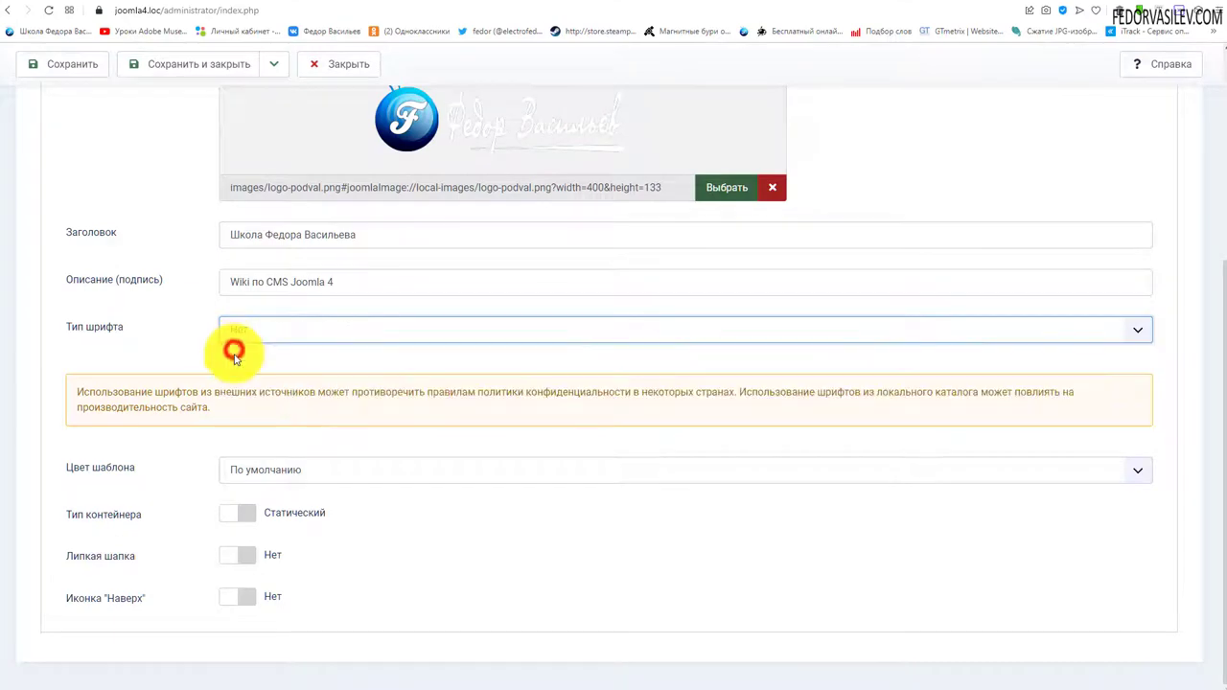
scroll(234, 350, "up", 3)
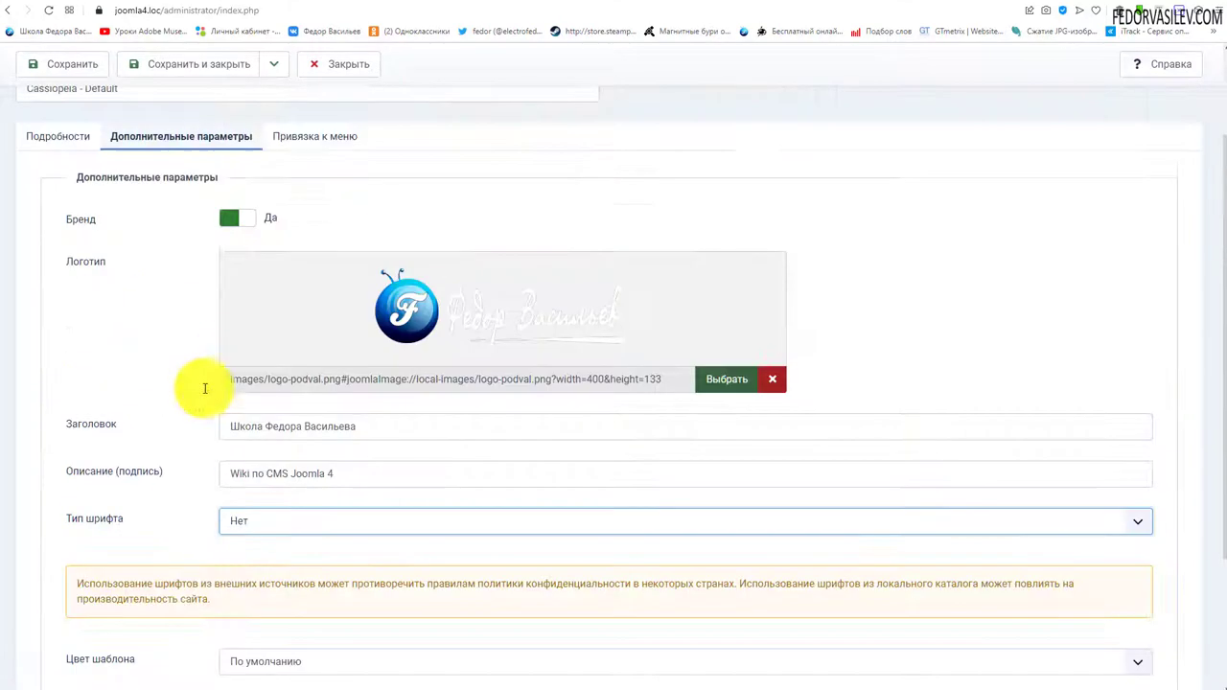
left_click(373, 4)
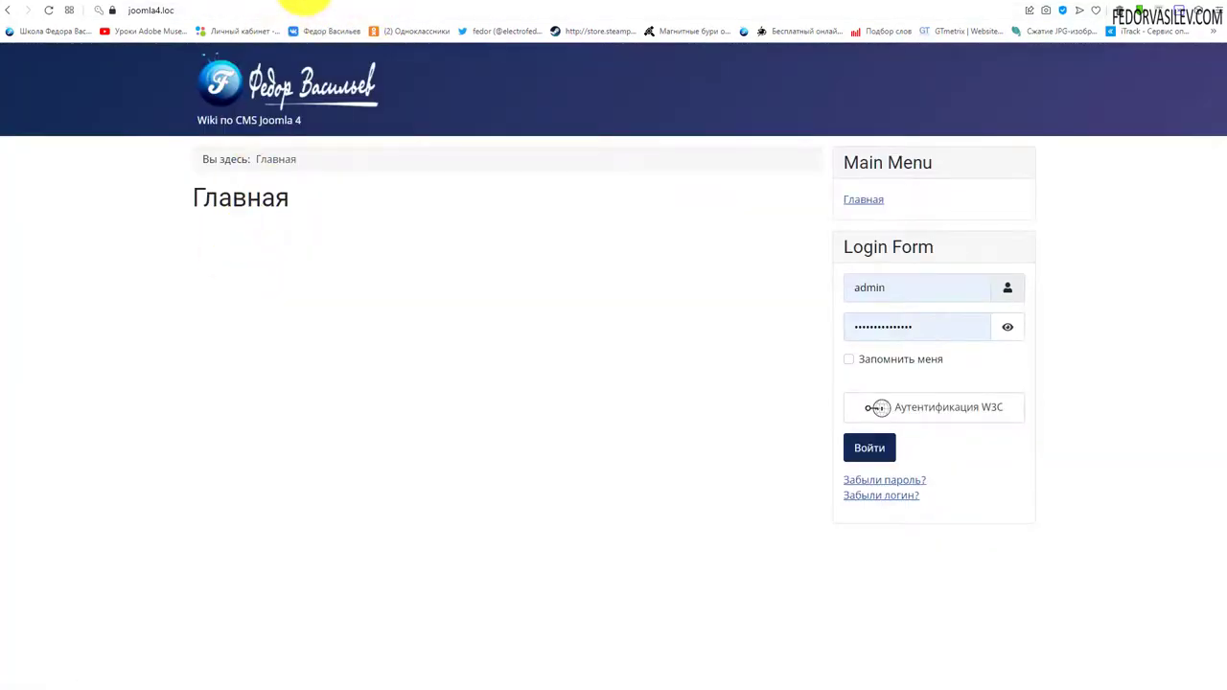
left_click(305, 6)
scroll(240, 335, "down", 3)
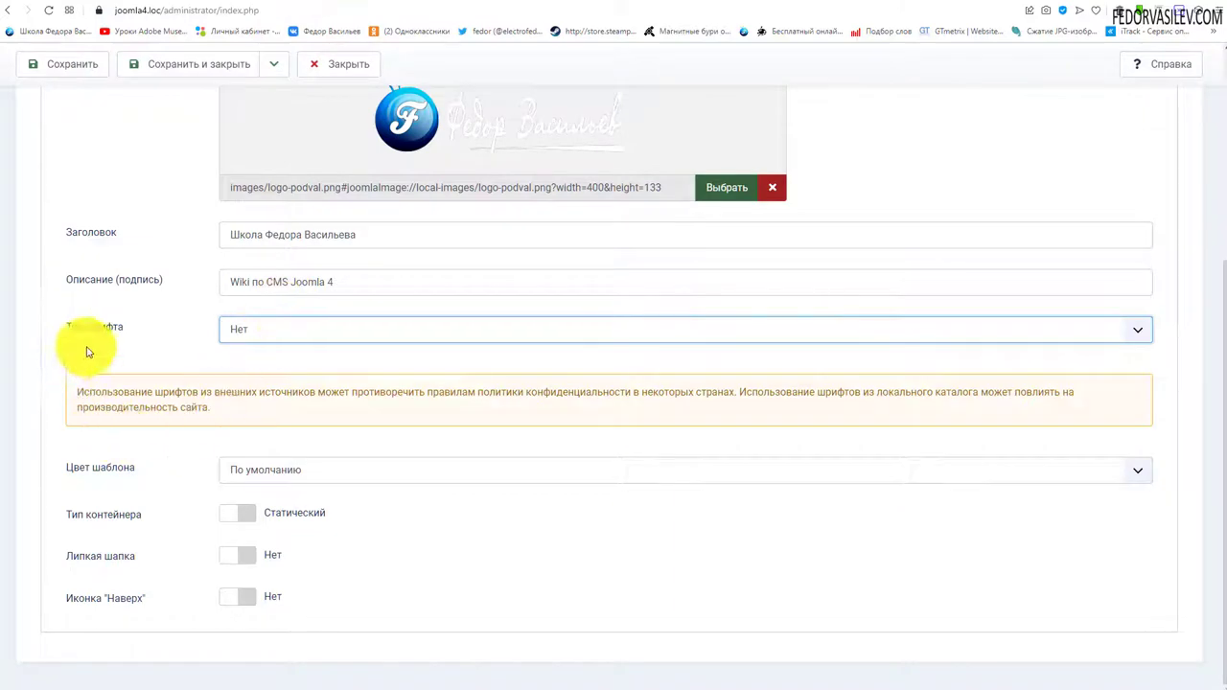
Examine the available options for the font type and the template colour, leaving both lists without choosing anything.
left_click(245, 478)
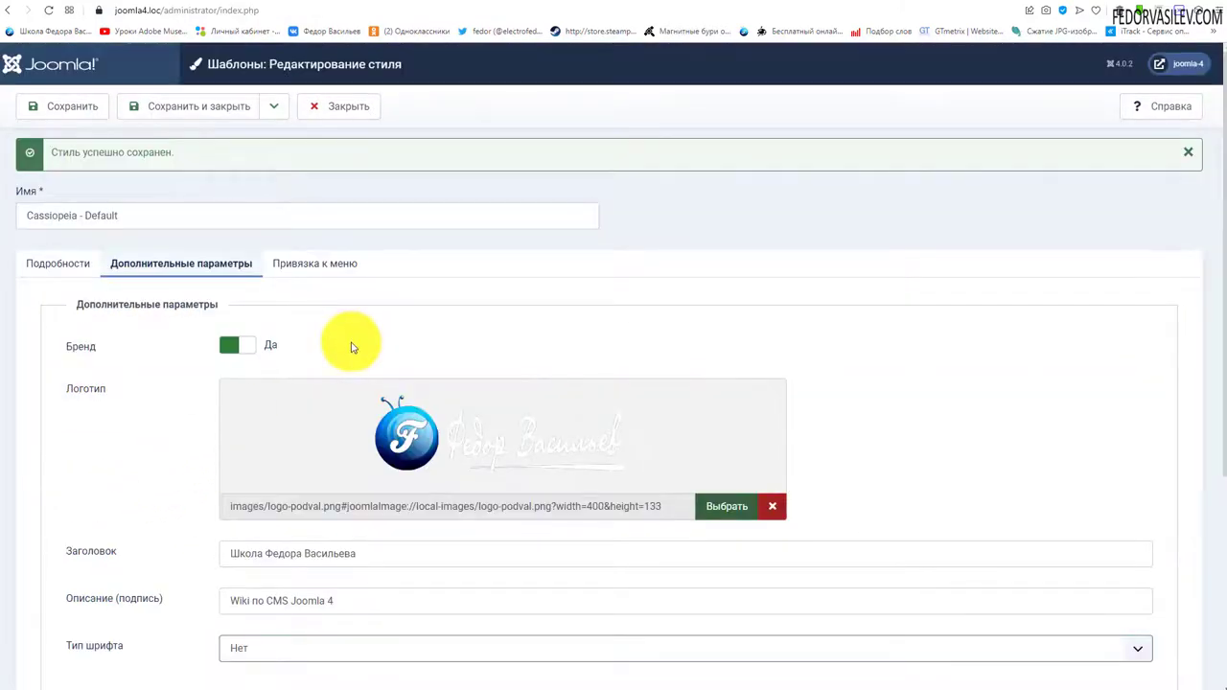
scroll(351, 347, "down", 3)
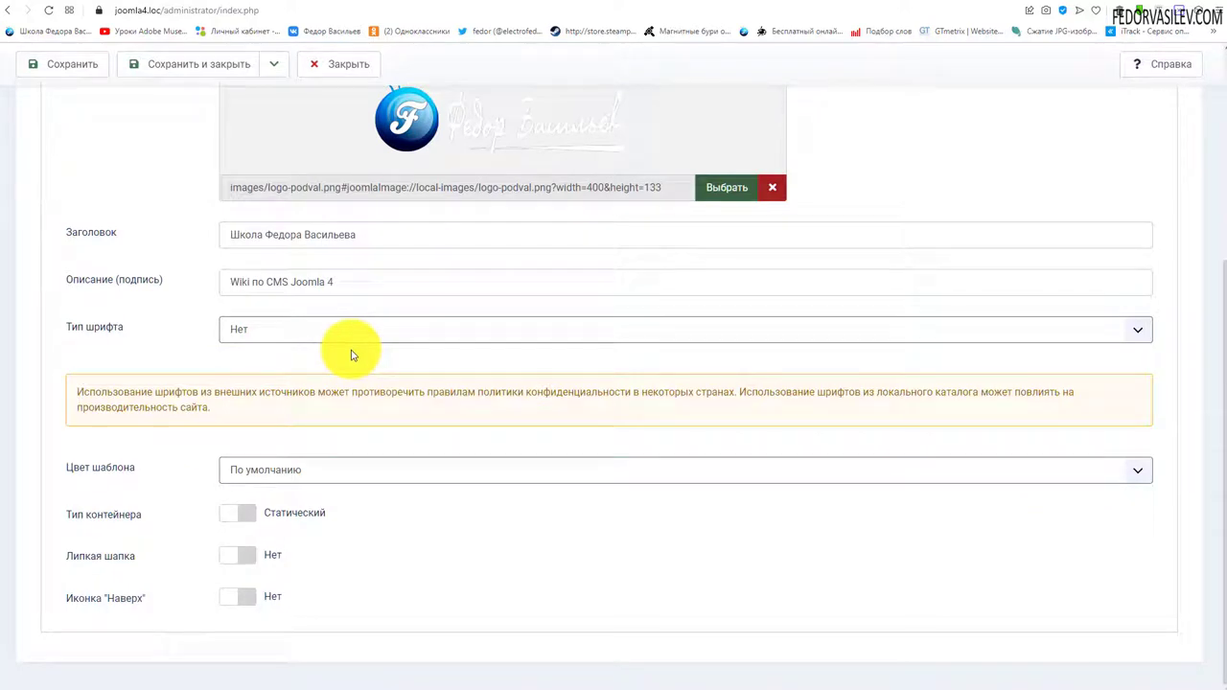
left_click(288, 330)
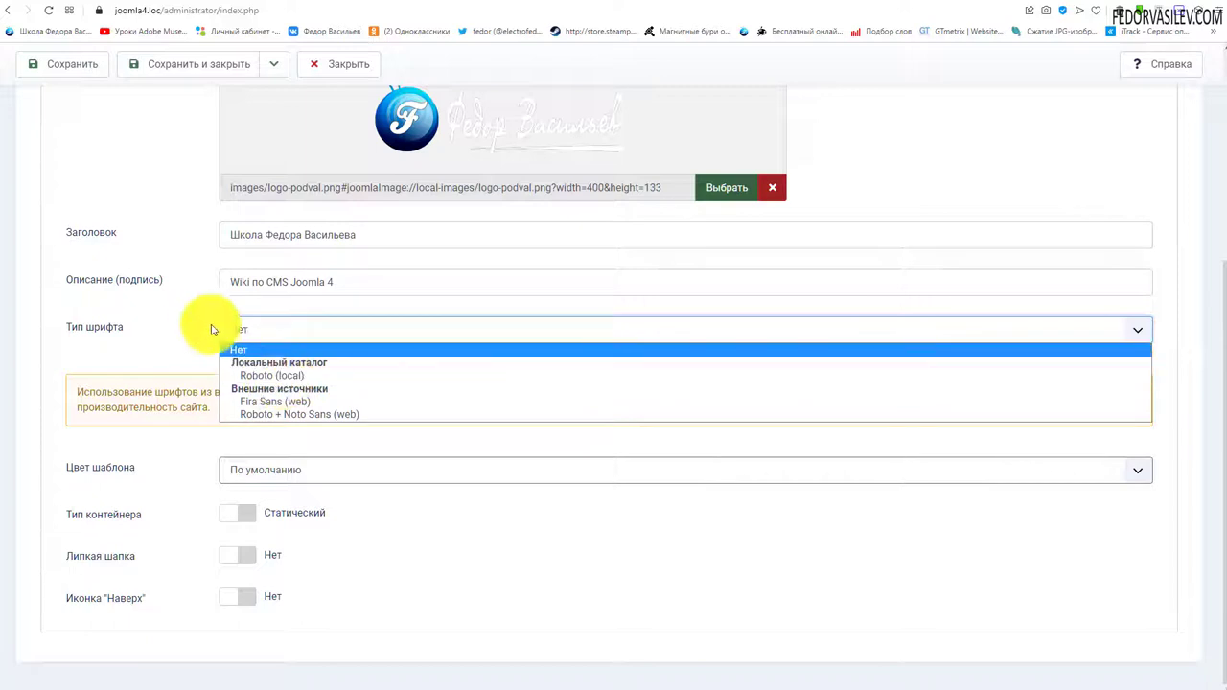
left_click(160, 340)
left_click(245, 464)
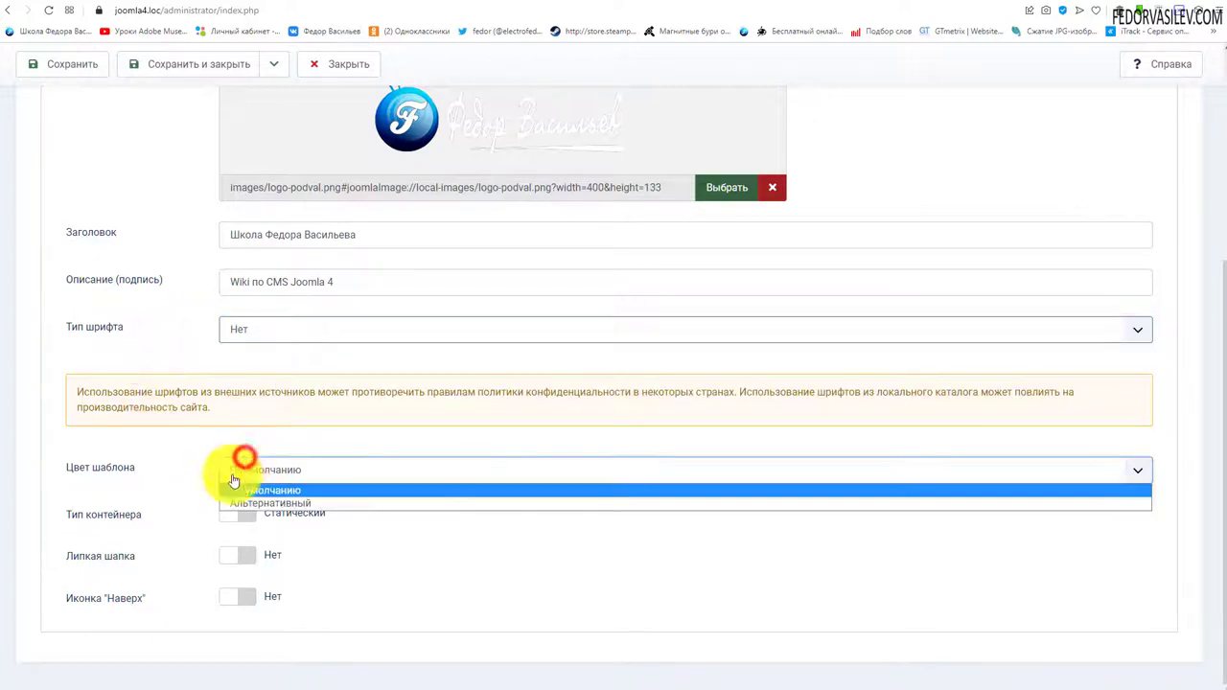
left_click(191, 462)
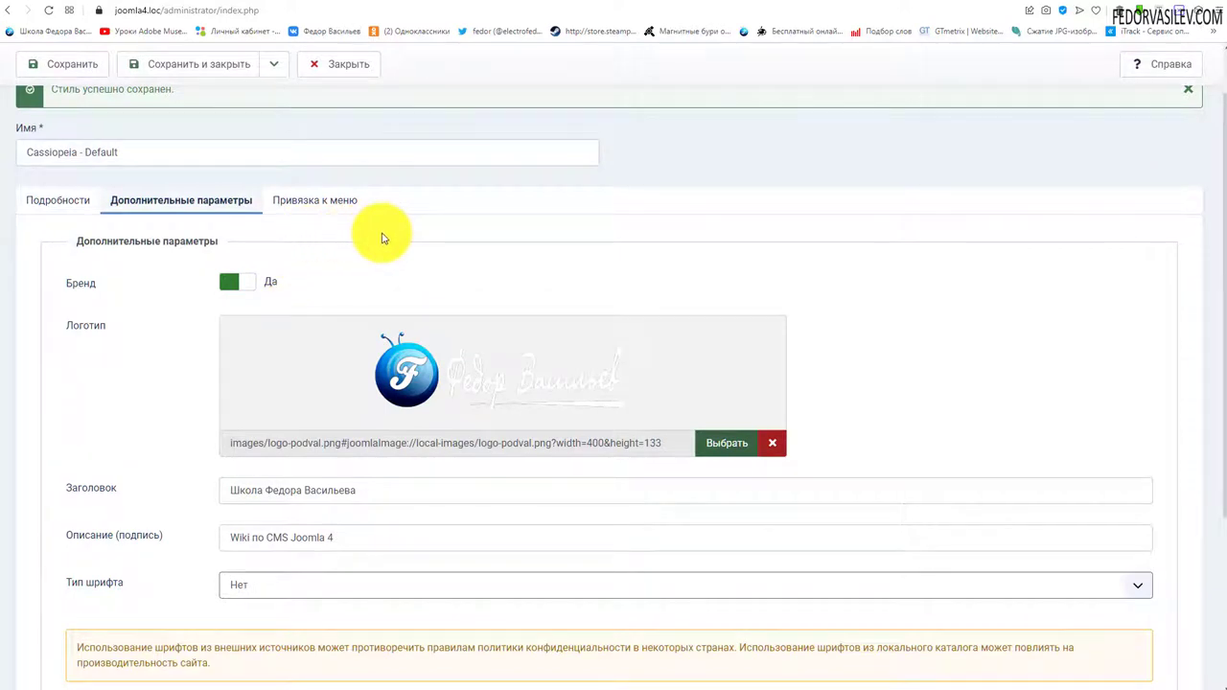
Review the style's advanced parameters and compare them with the site's home page.
scroll(301, 206, "up", 1)
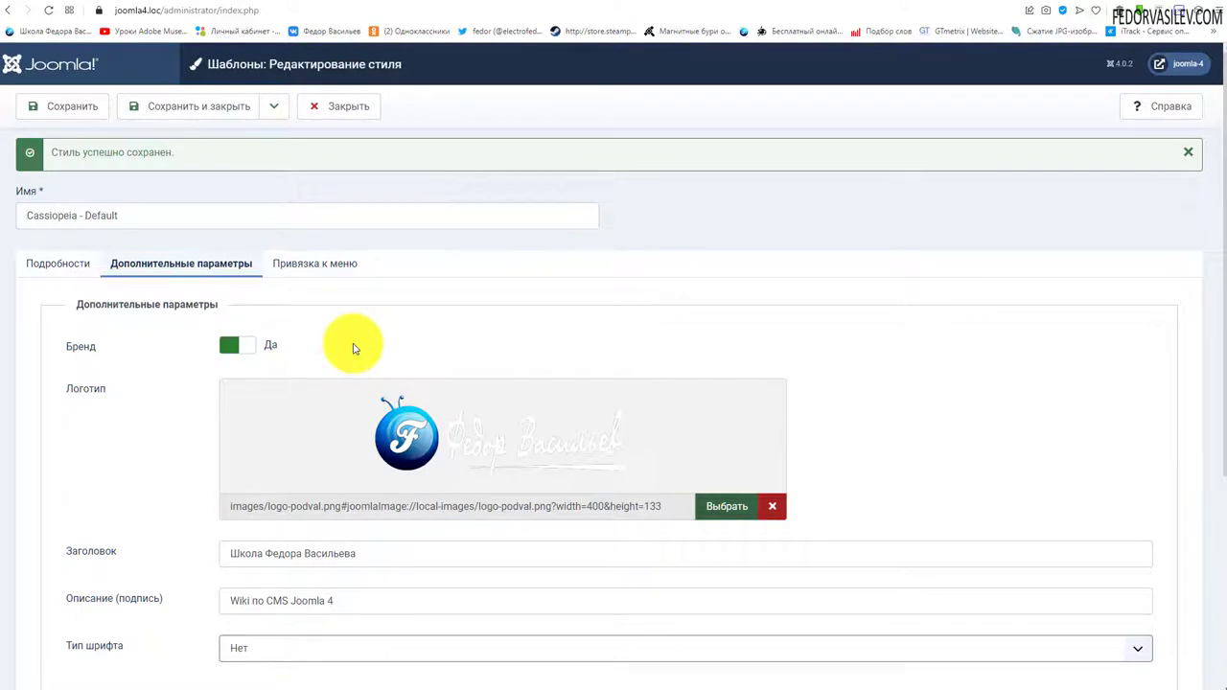
scroll(354, 347, "down", 2)
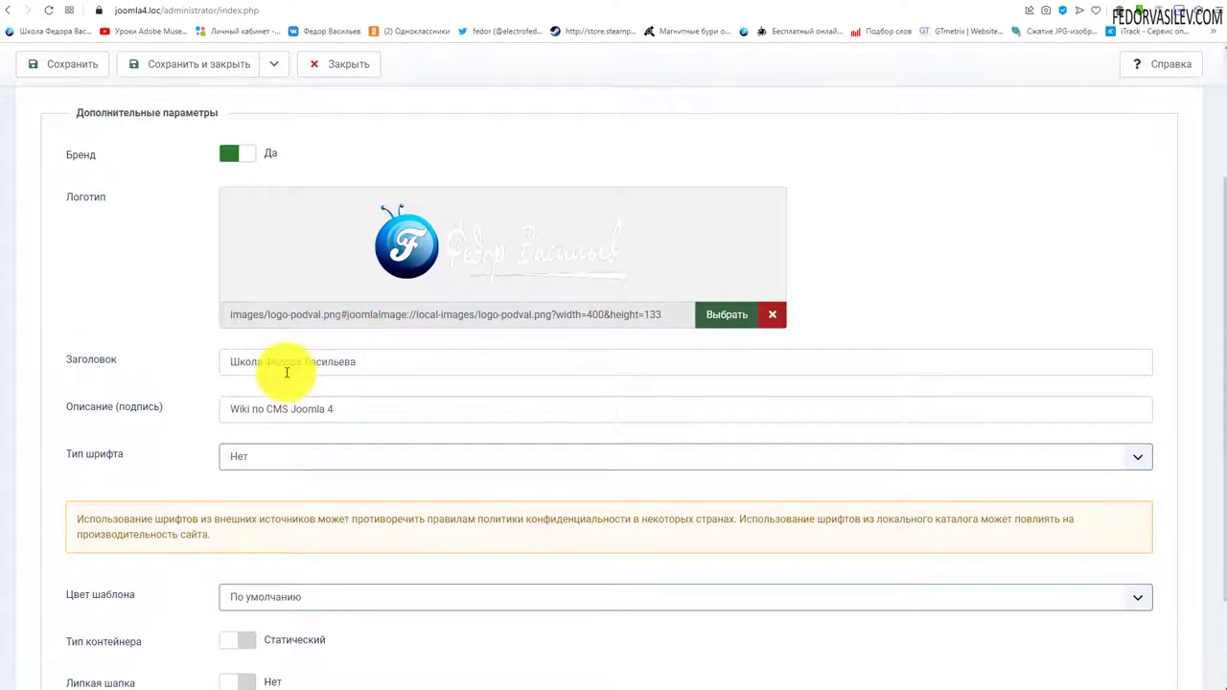
scroll(289, 366, "up", 2)
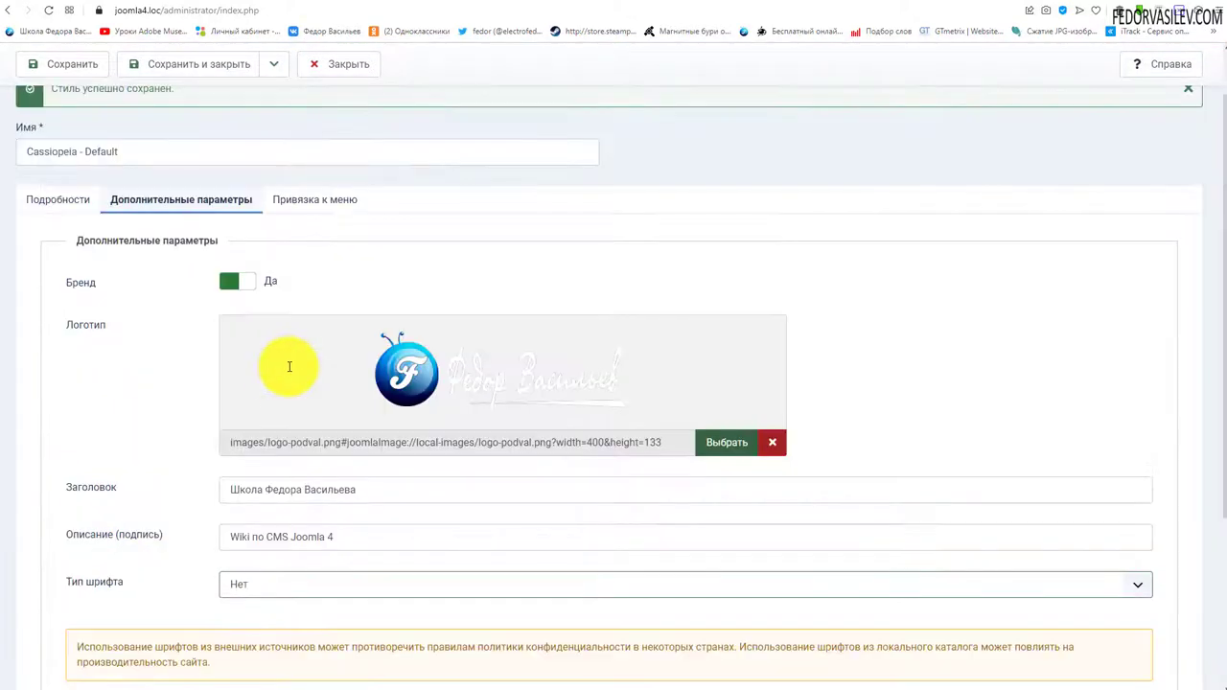
scroll(277, 310, "down", 4)
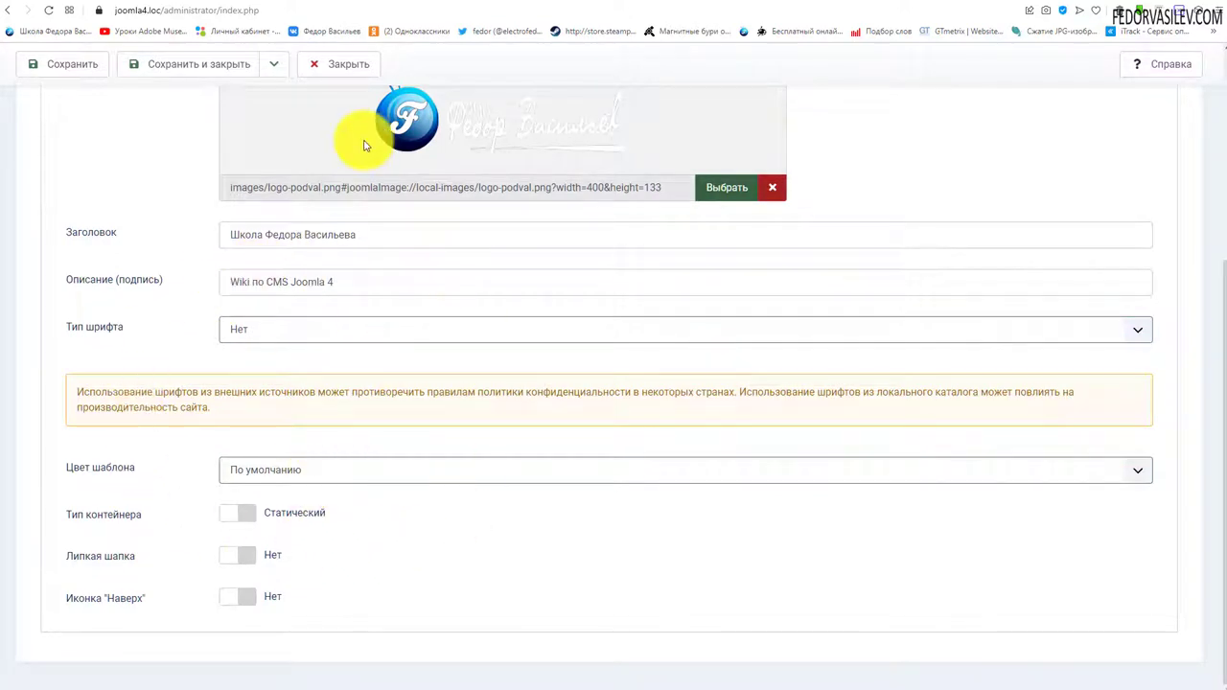
left_click(388, 4)
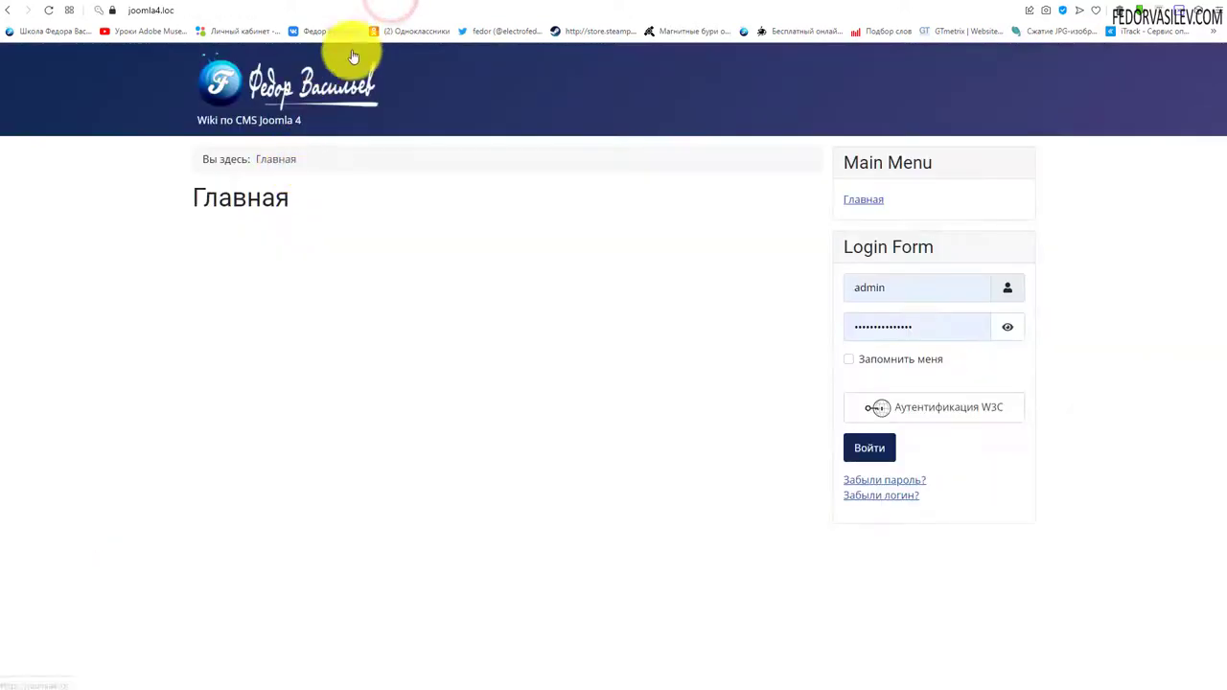
left_click(272, 4)
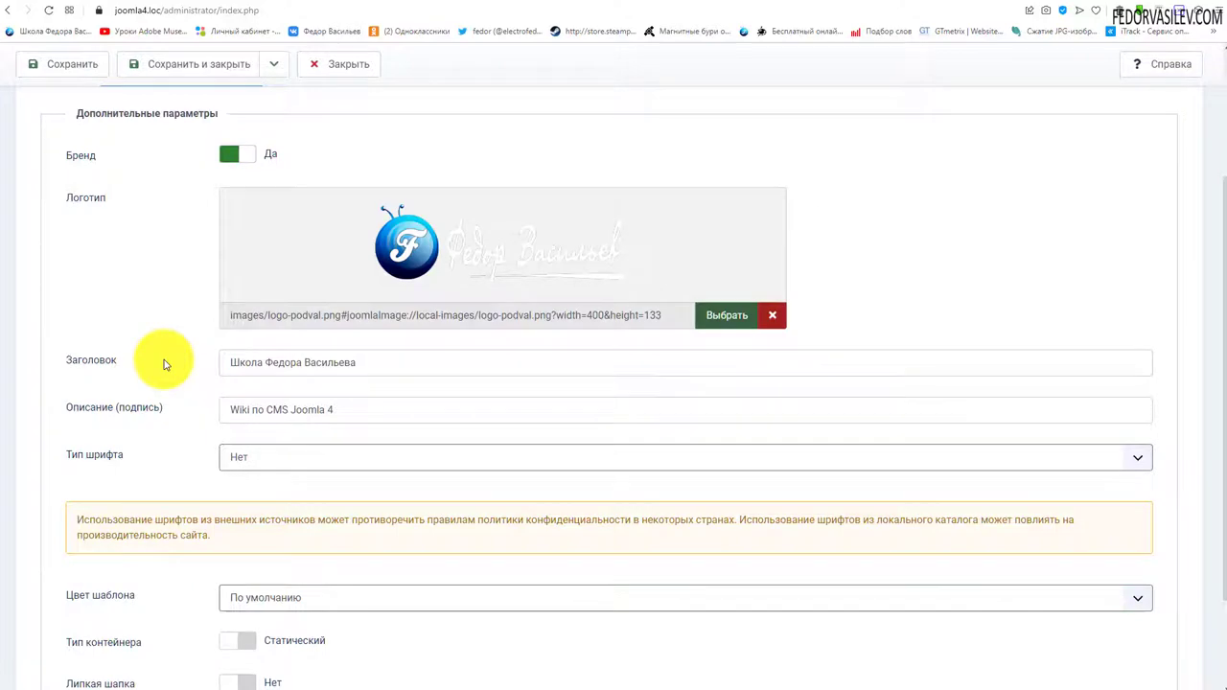
Examine the style's advanced parameters again, from the brand down to the "Наверх" icon, and look at the site's header.
scroll(163, 364, "up", 2)
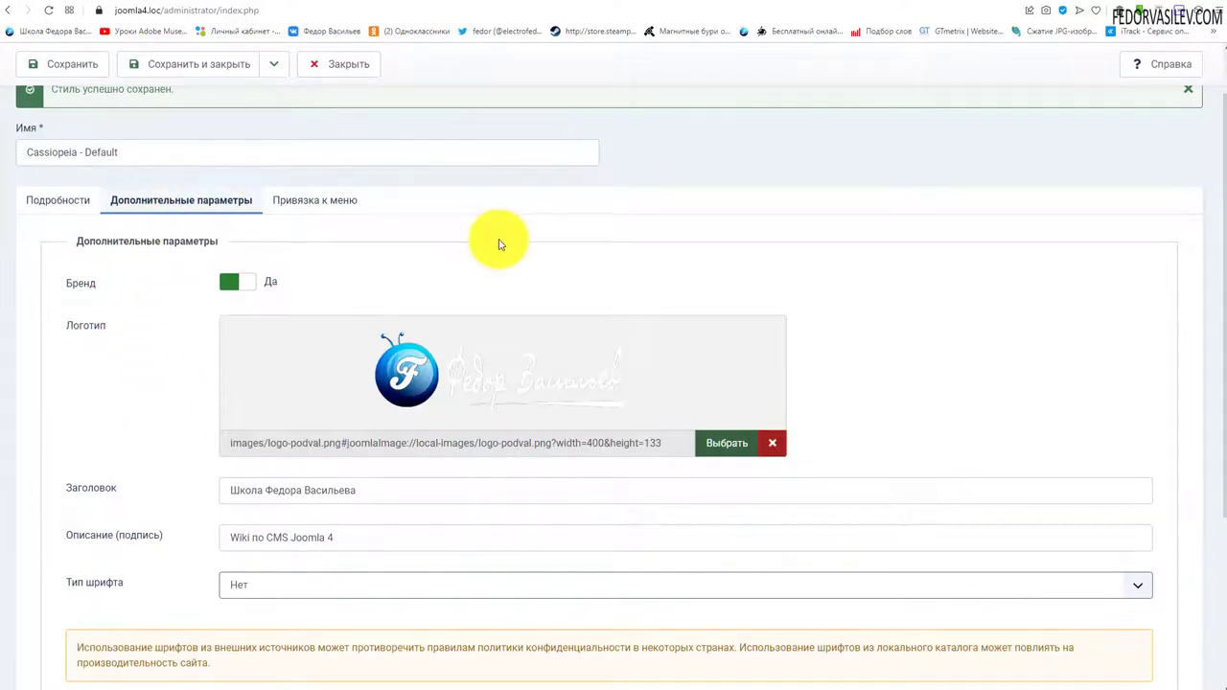
scroll(499, 244, "down", 4)
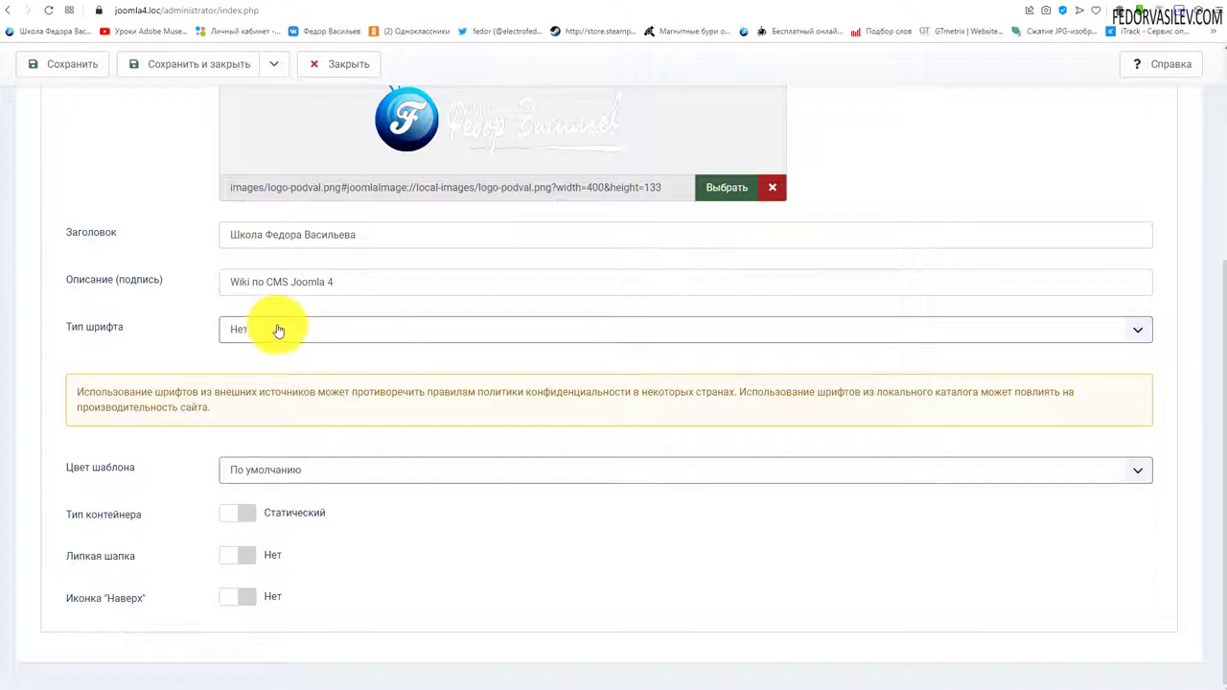
scroll(217, 312, "up", 1)
scroll(146, 315, "up", 3)
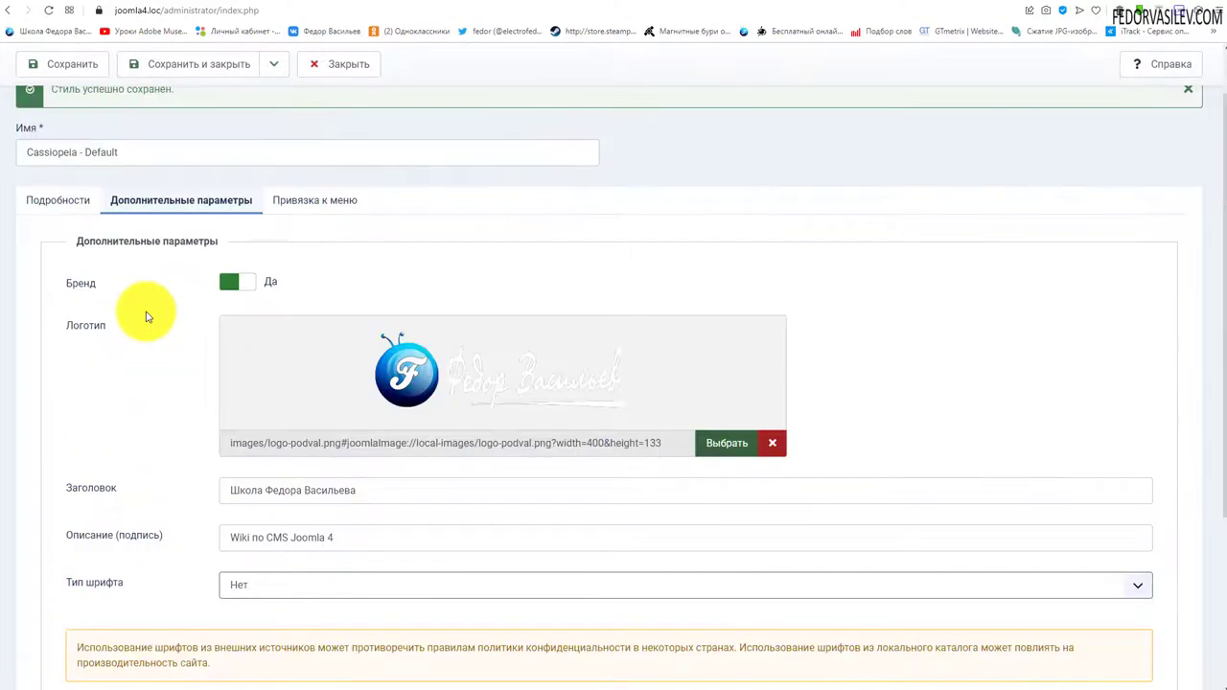
scroll(153, 288, "down", 4)
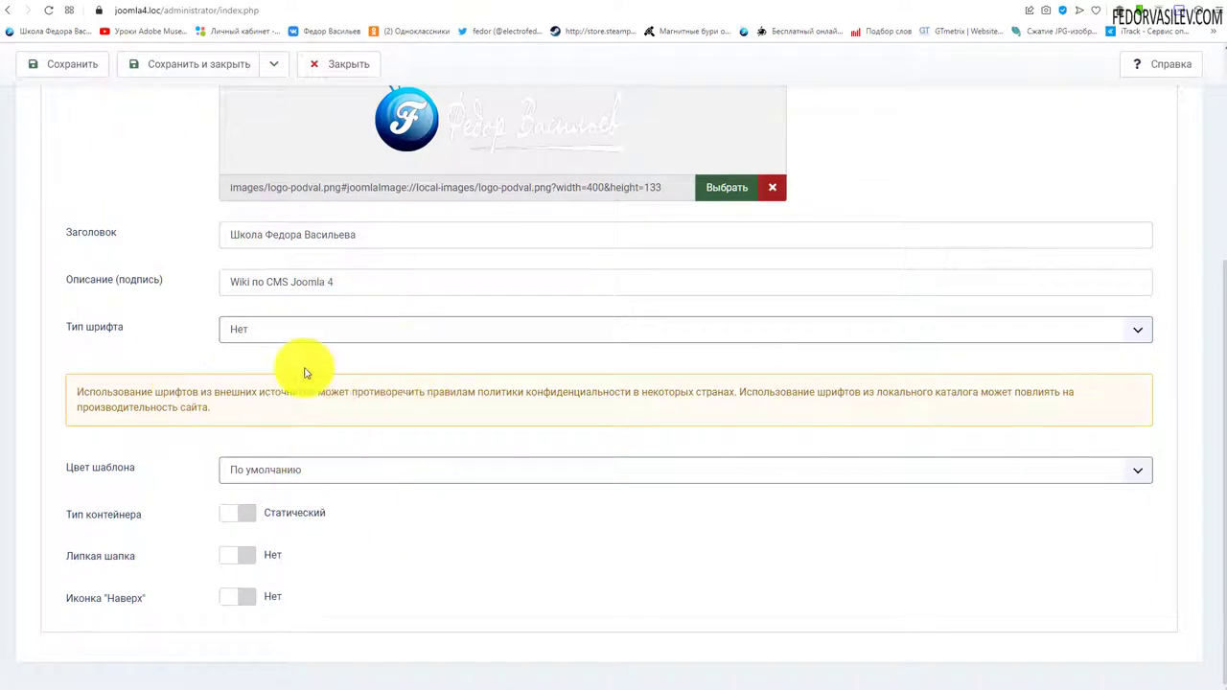
scroll(306, 364, "up", 3)
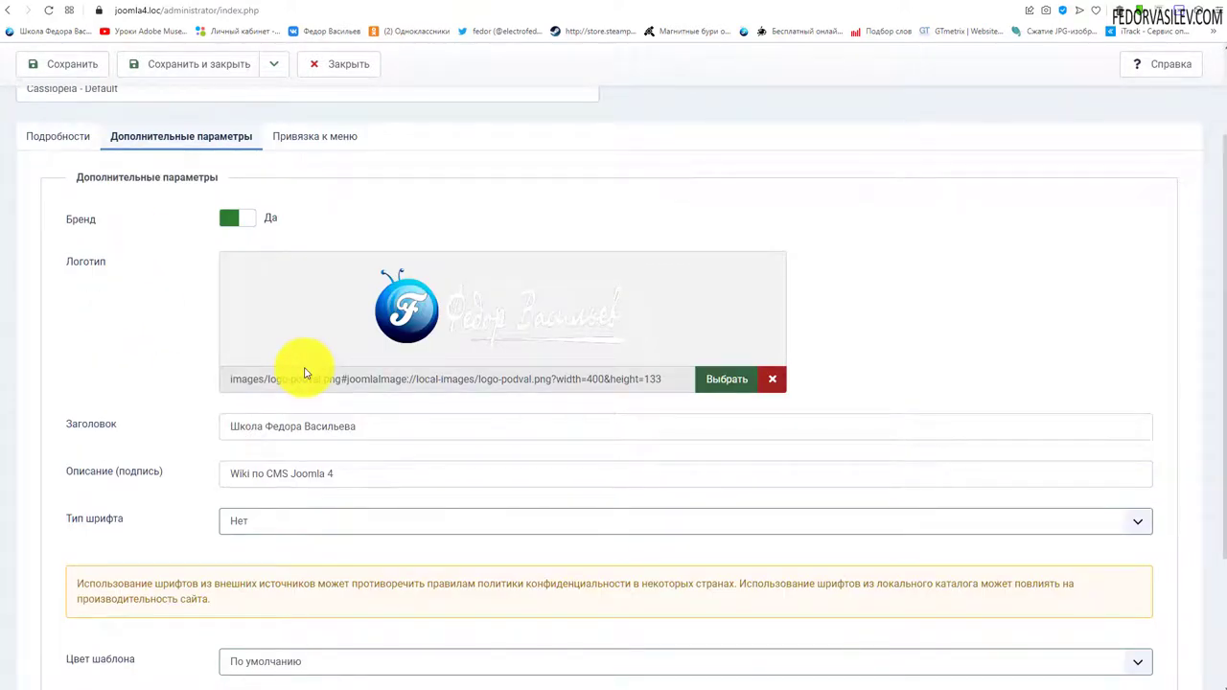
scroll(317, 379, "up", 1)
scroll(211, 383, "down", 4)
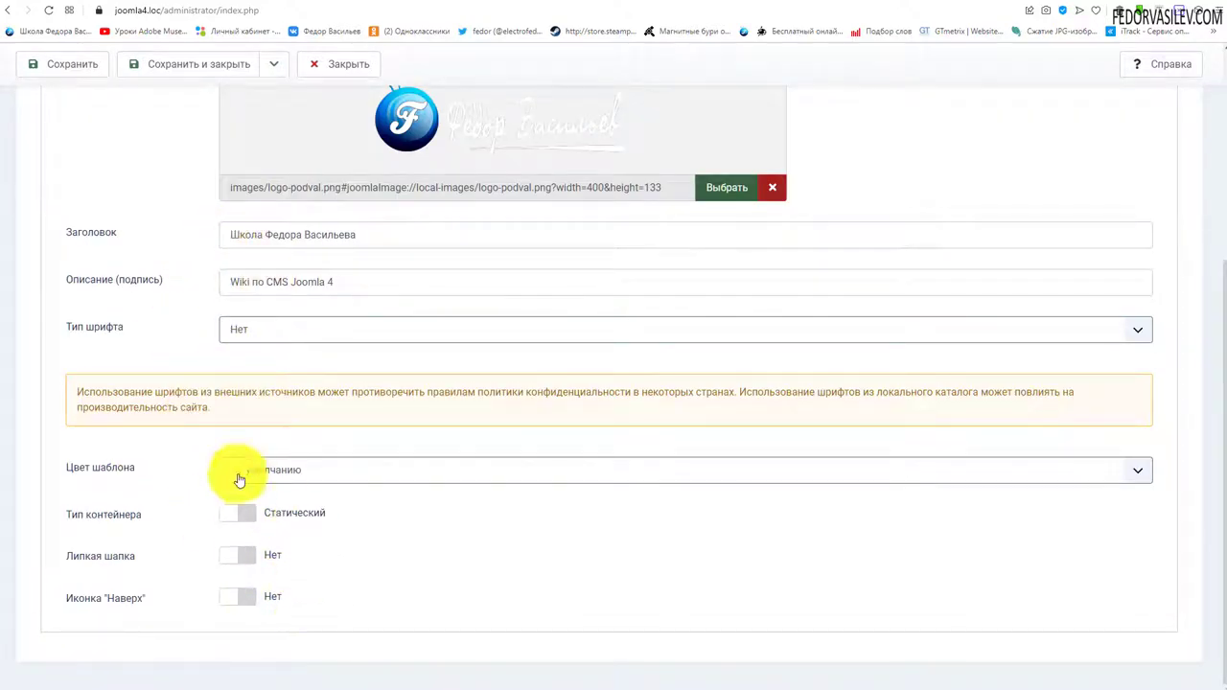
scroll(238, 479, "up", 3)
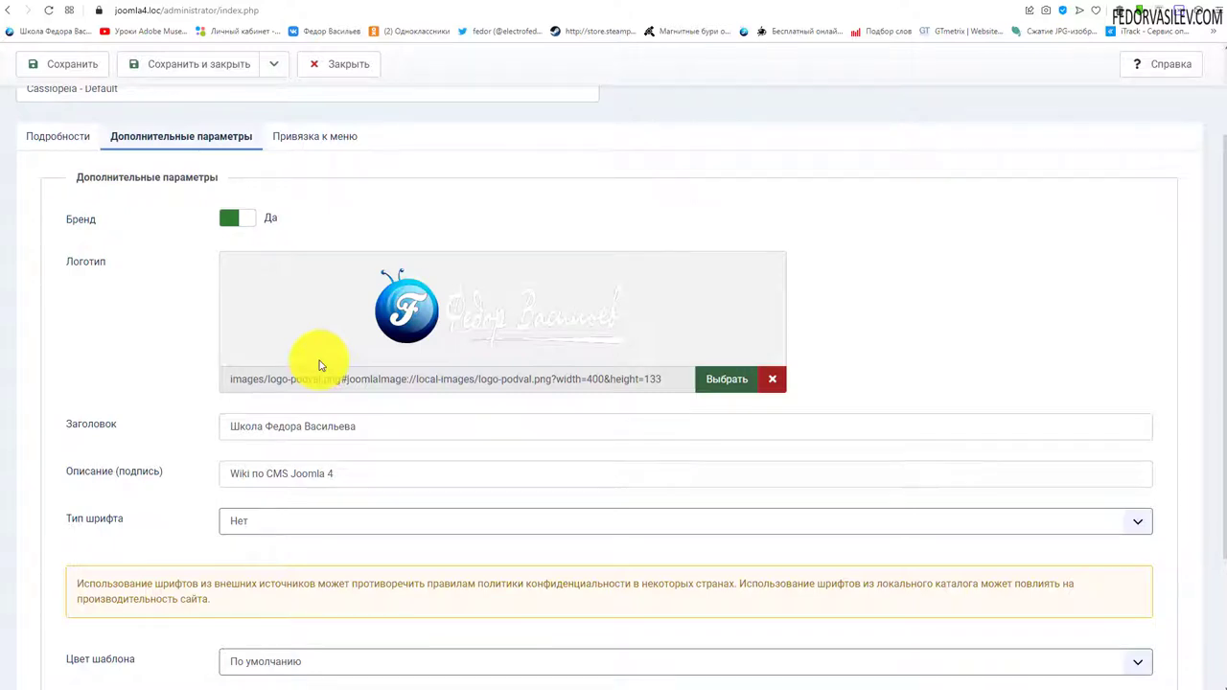
scroll(321, 365, "down", 2)
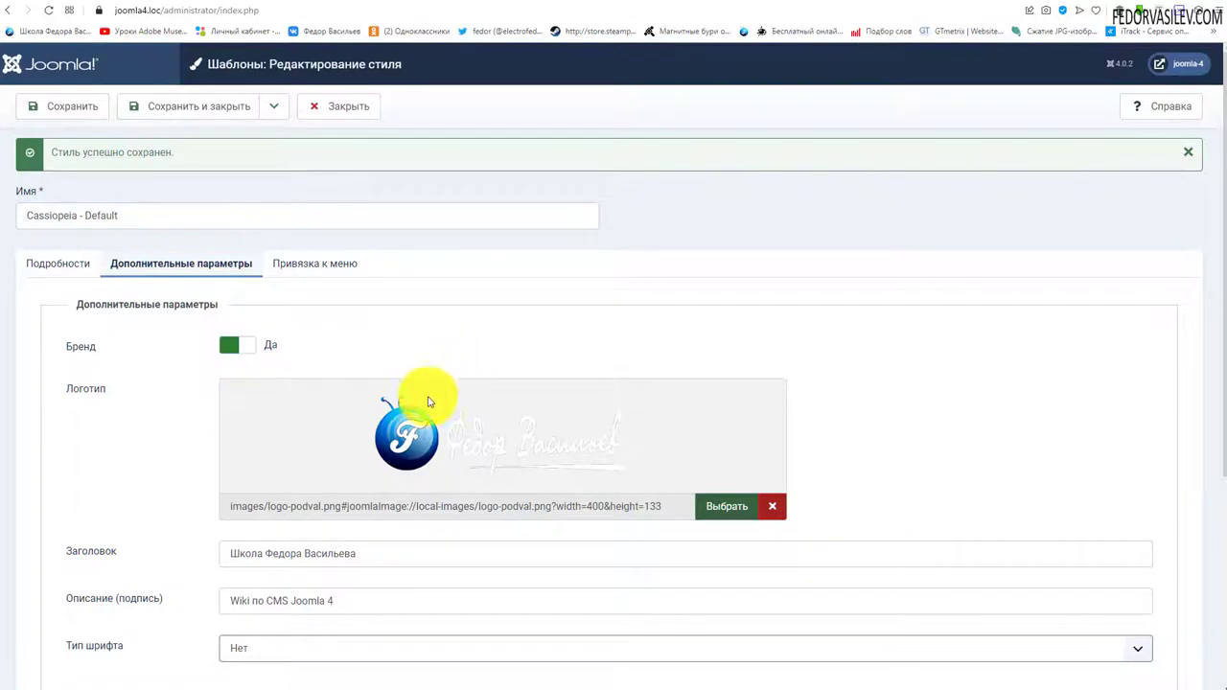
scroll(570, 291, "down", 3)
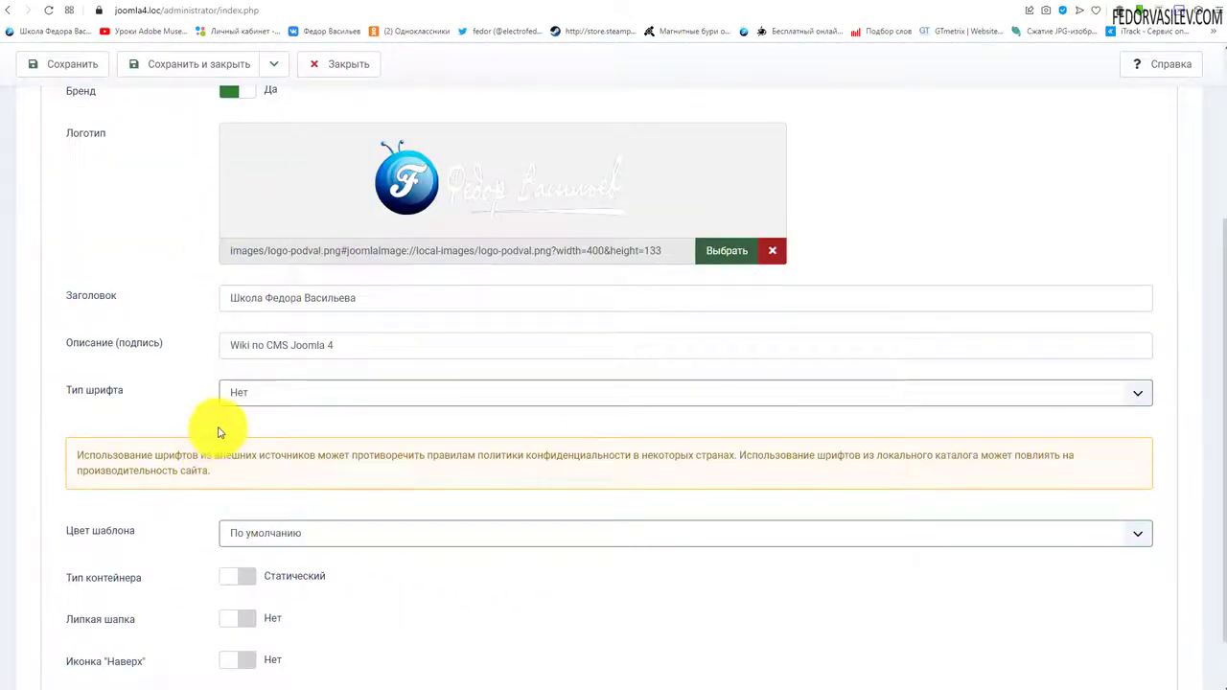
left_click(370, 3)
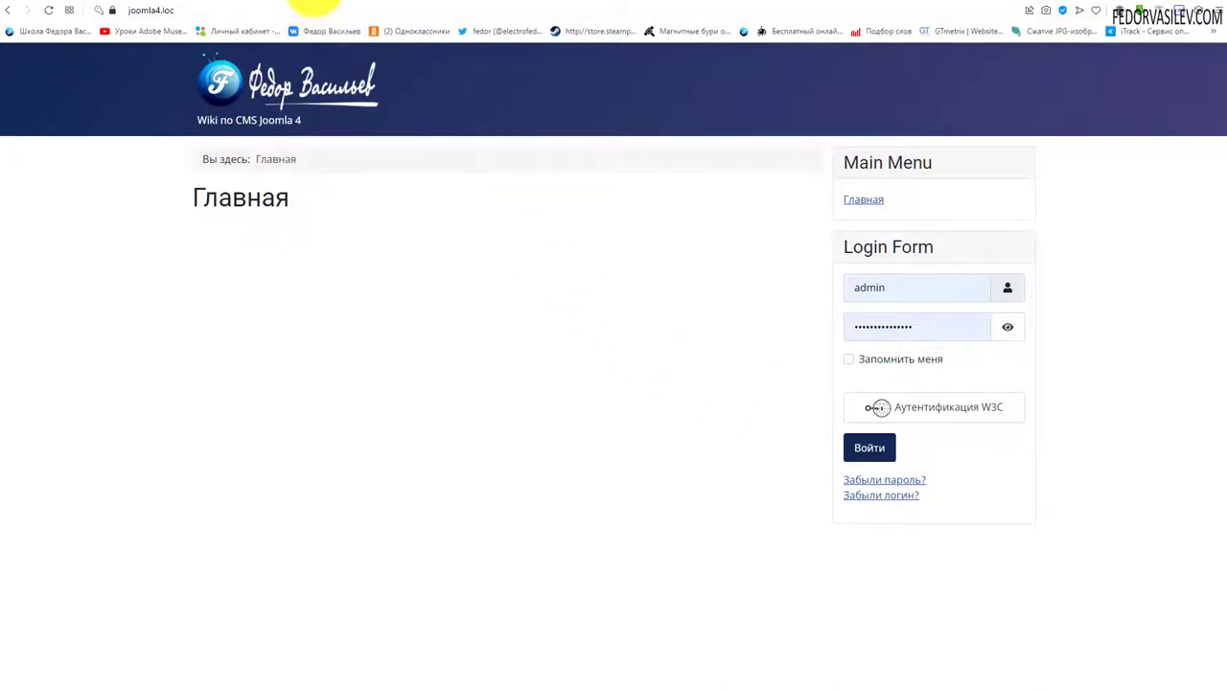
left_click(316, 6)
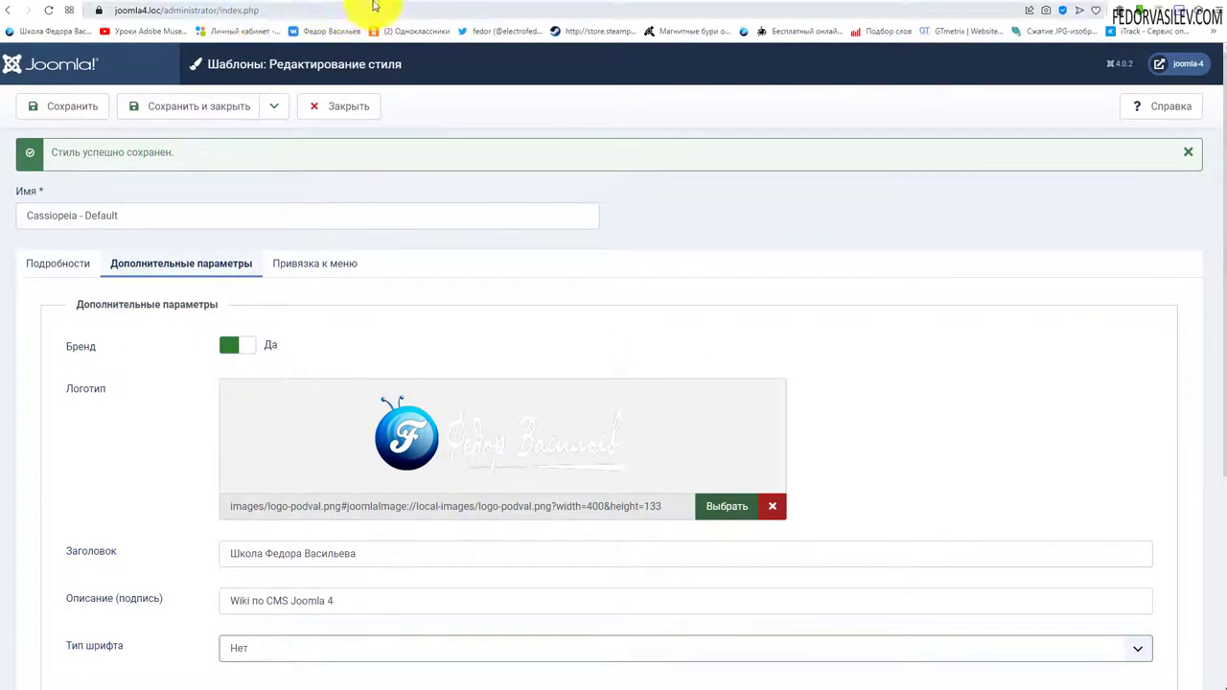
Set the template colour to "Альтернативный" and save the style.
scroll(376, 384, "down", 3)
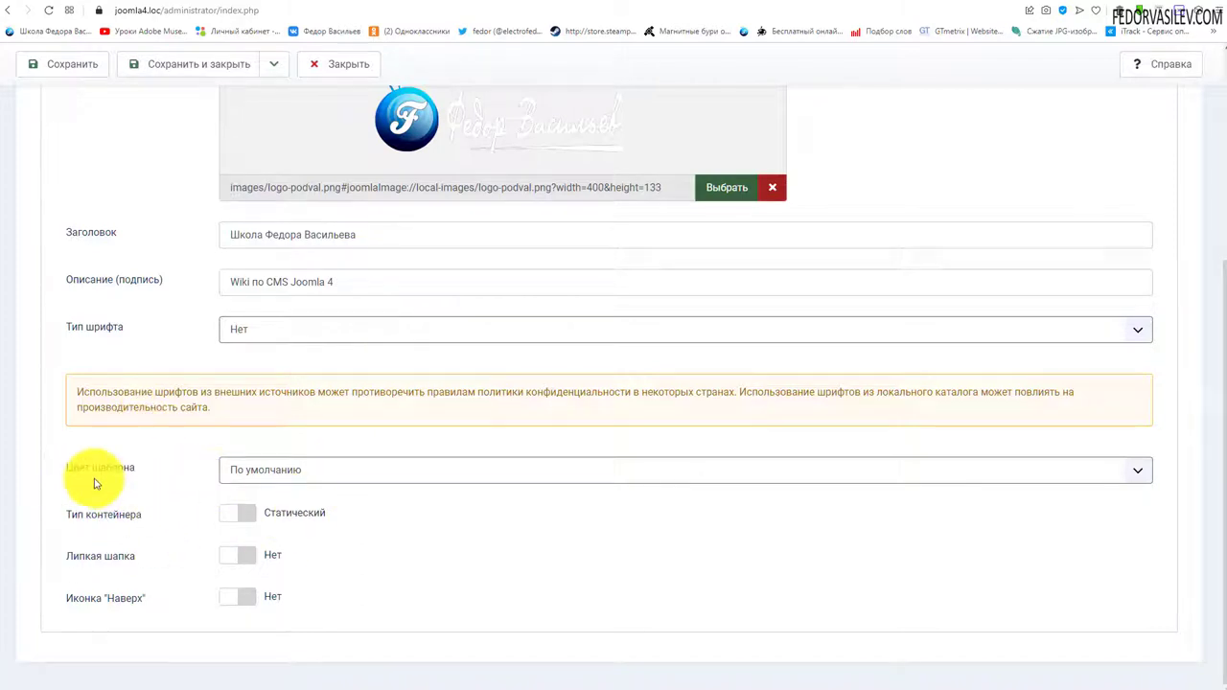
left_click(252, 474)
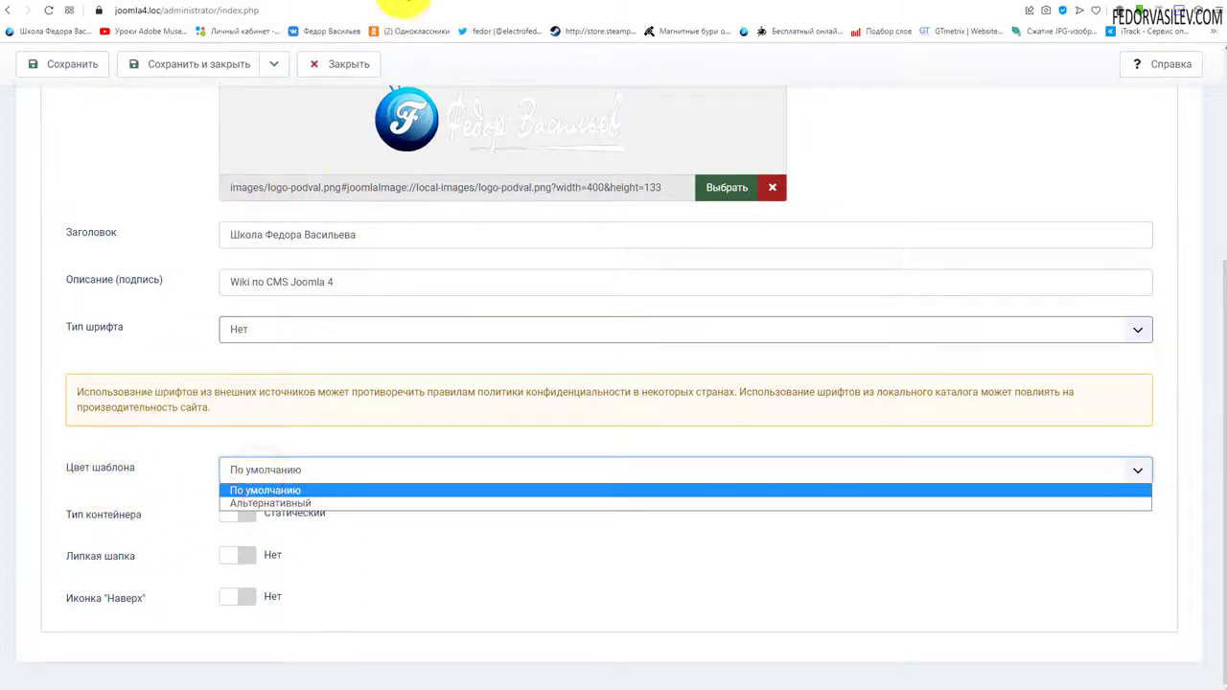
left_click(403, 2)
left_click(254, 2)
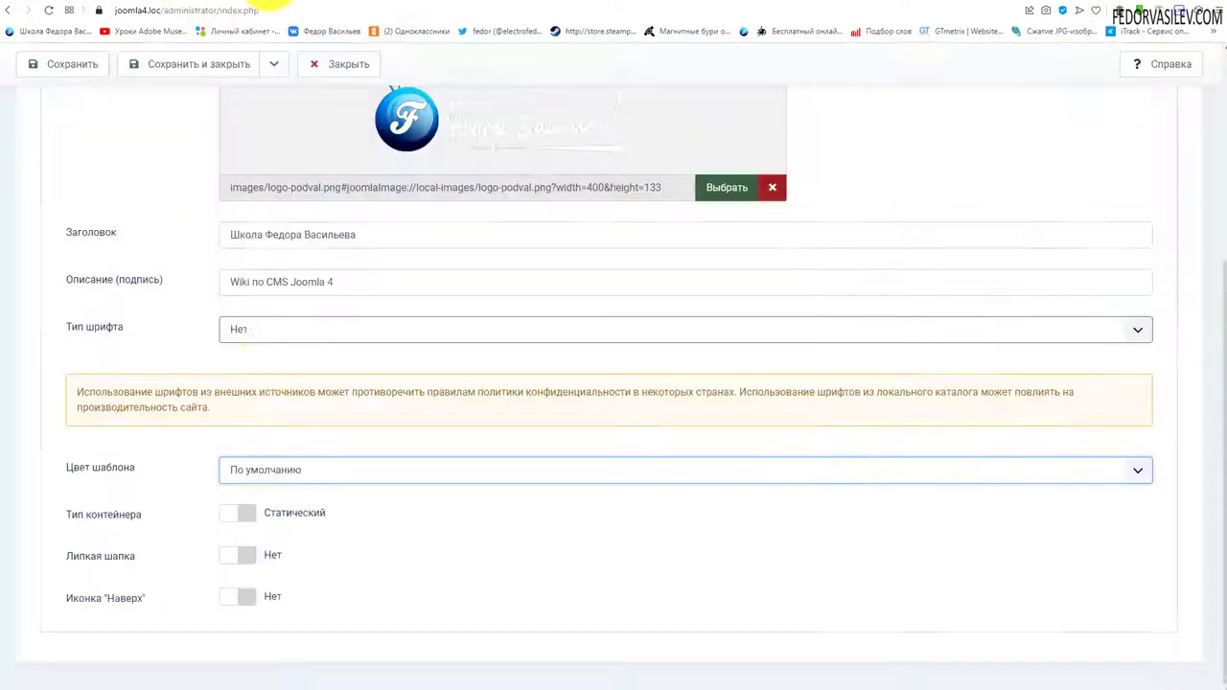
left_click(267, 473)
left_click(270, 503)
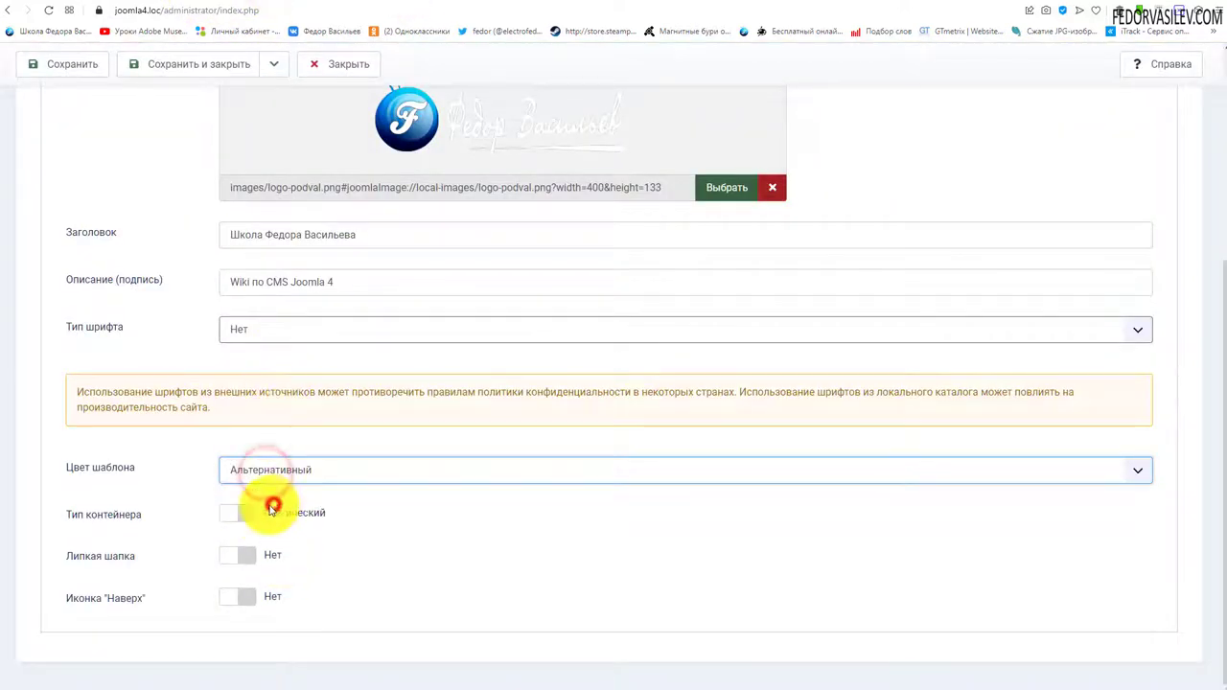
left_click(73, 75)
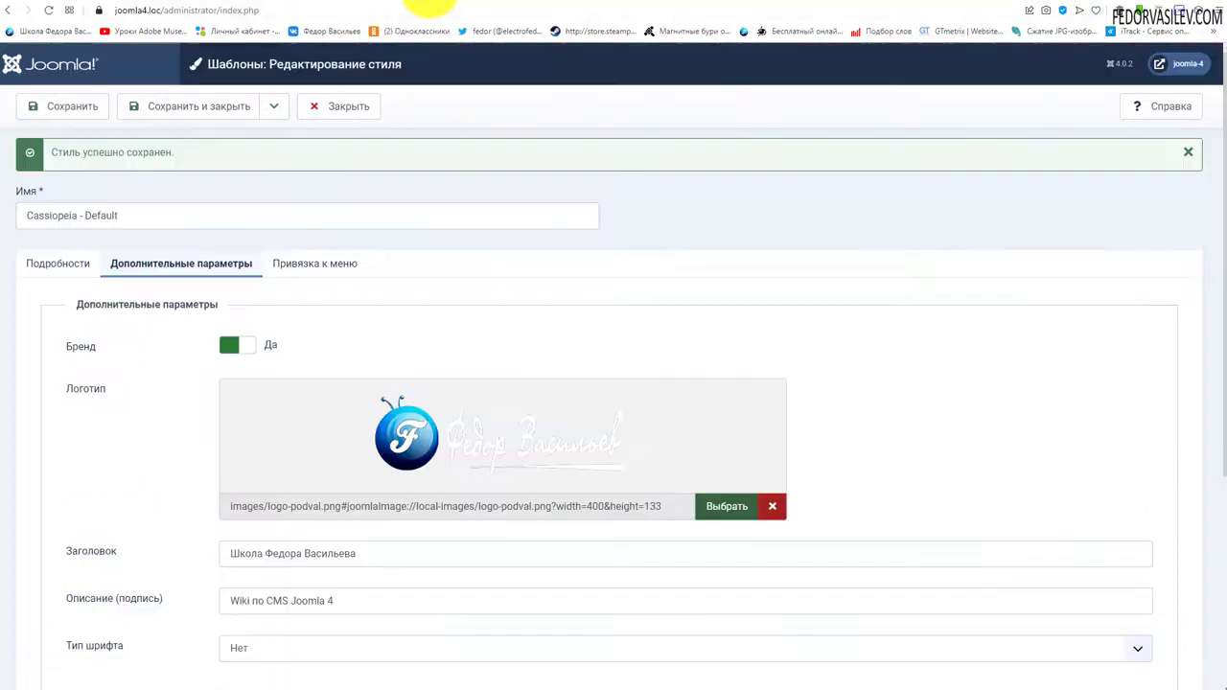
Reload the site's home page and open the forgotten-password page from the login form.
left_click(403, 1)
left_click(48, 9)
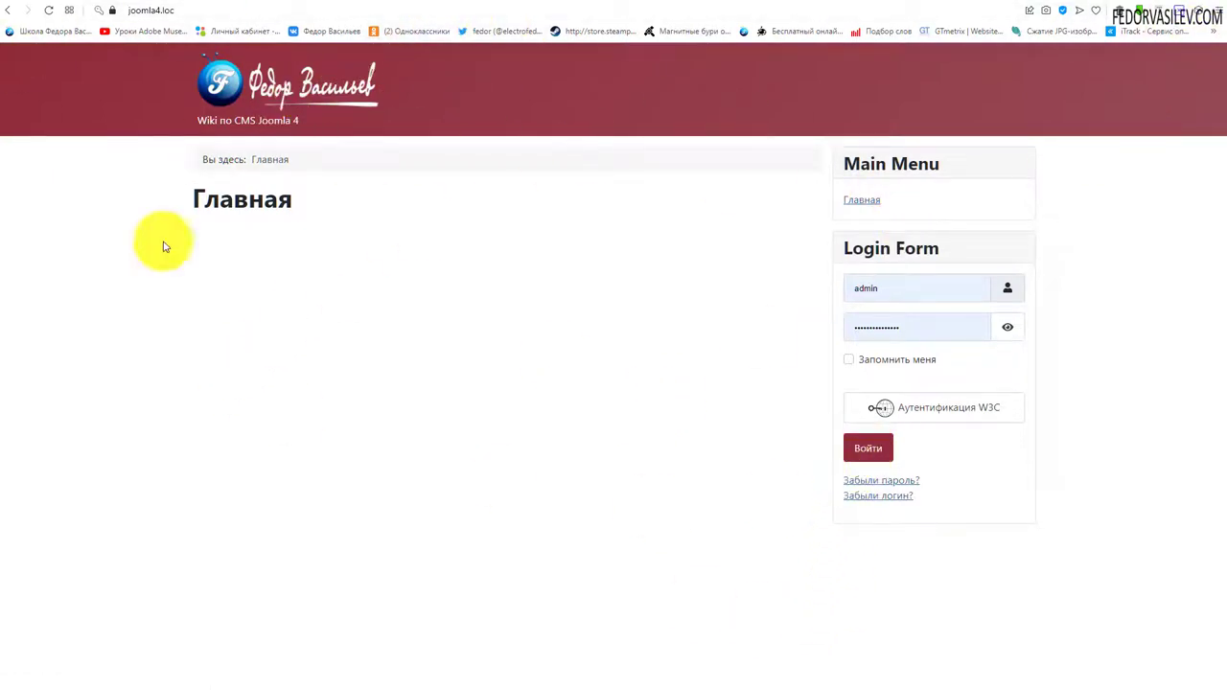
left_click(863, 480)
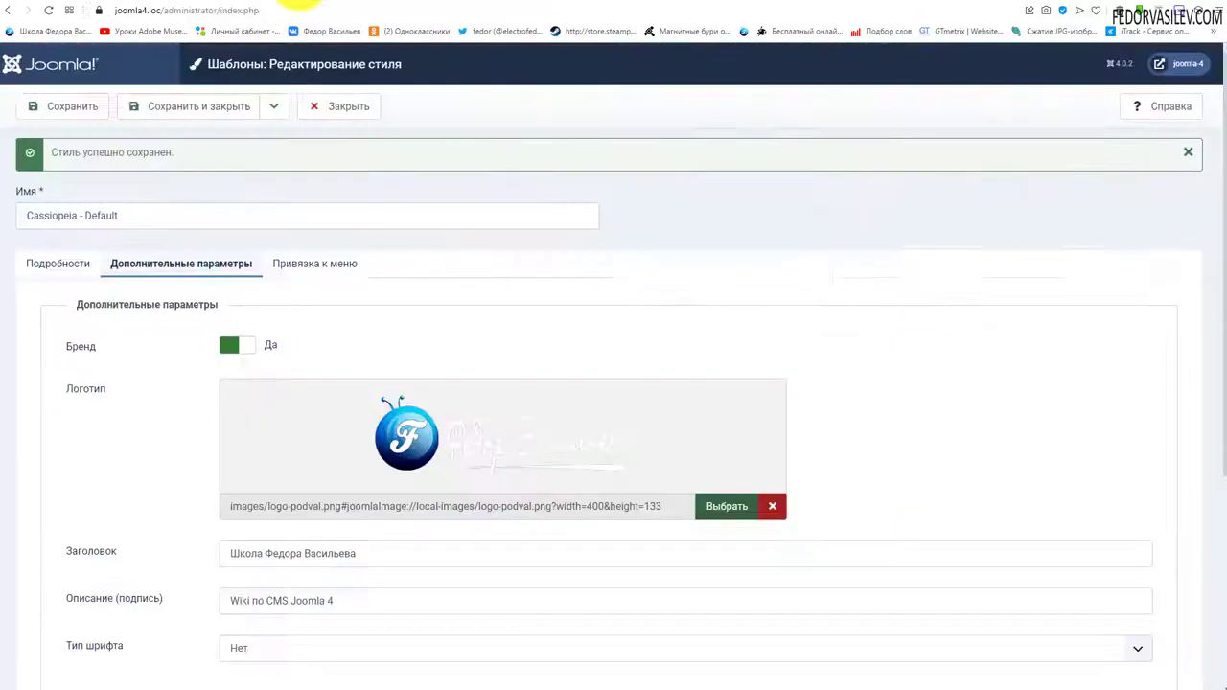
Set the template colour to "По умолчанию" and the container type to "Резиновый", and check the result on the reloaded home page.
scroll(278, 441, "down", 4)
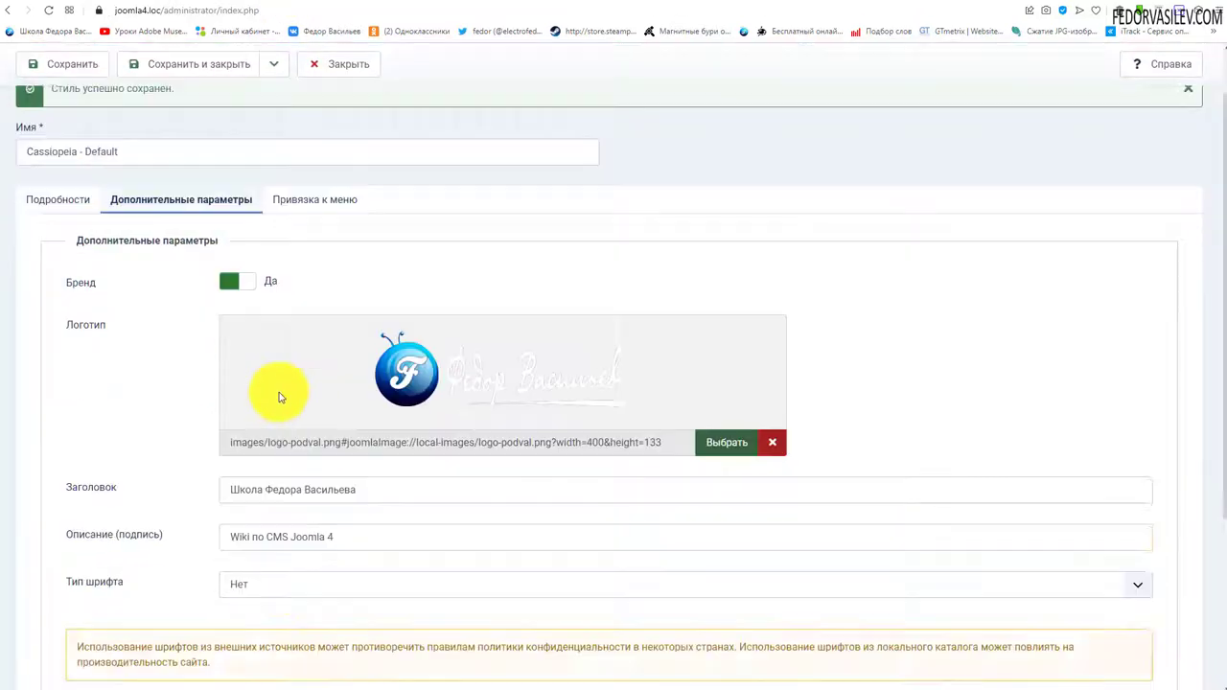
left_click(276, 476)
left_click(273, 490)
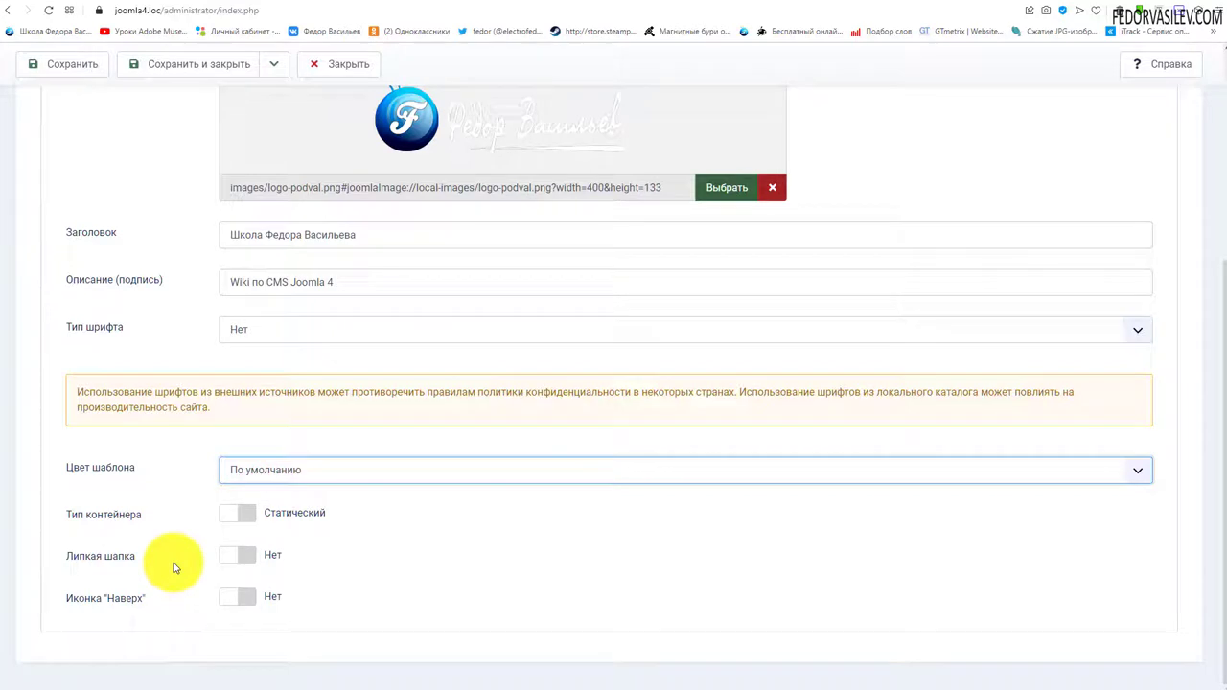
left_click(247, 519)
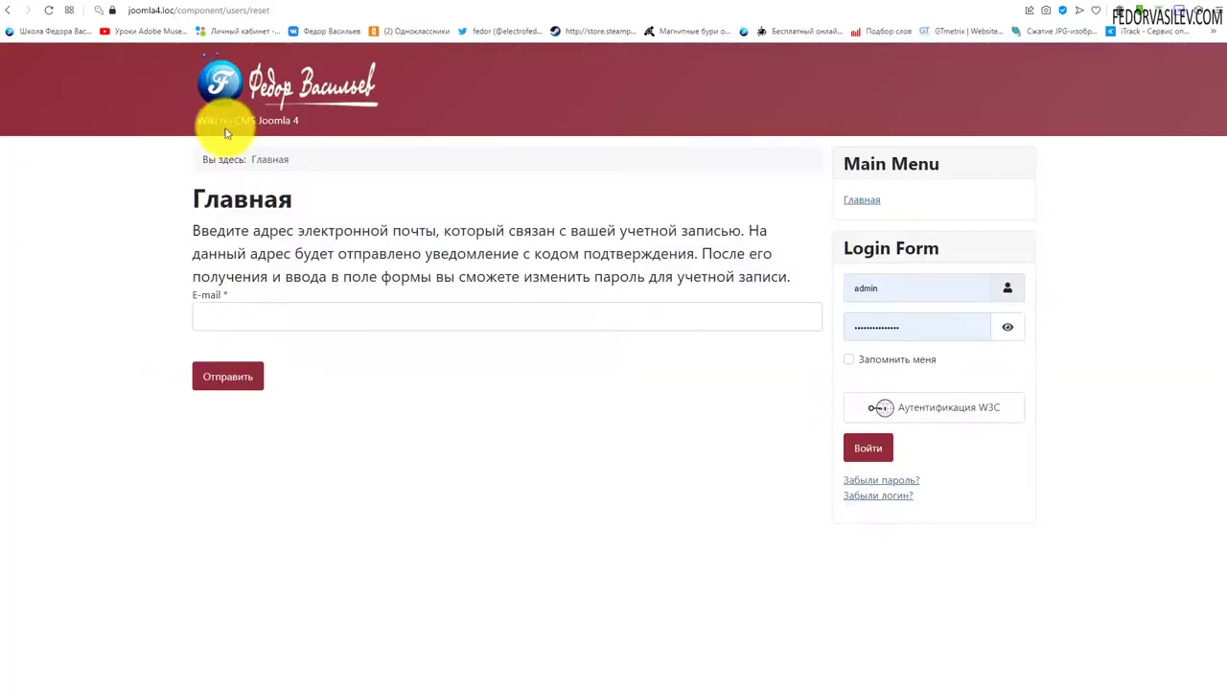
left_click(230, 96)
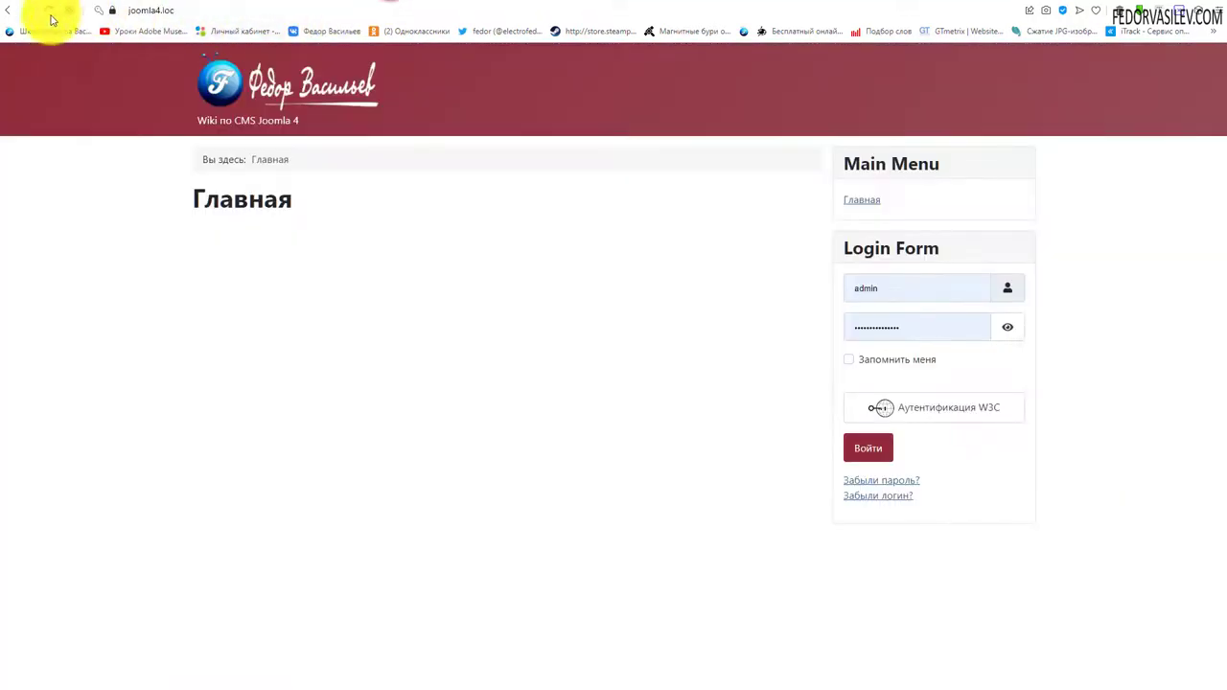
left_click(48, 9)
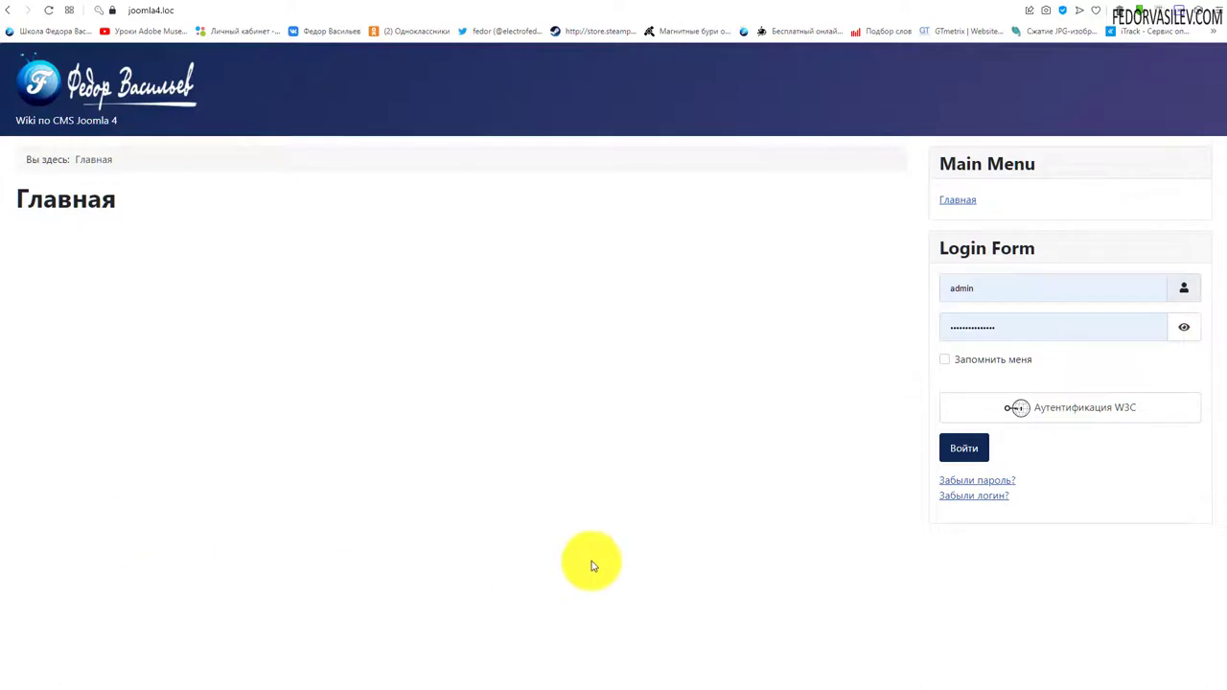
Set the style's container type to "Статический".
left_click(301, 3)
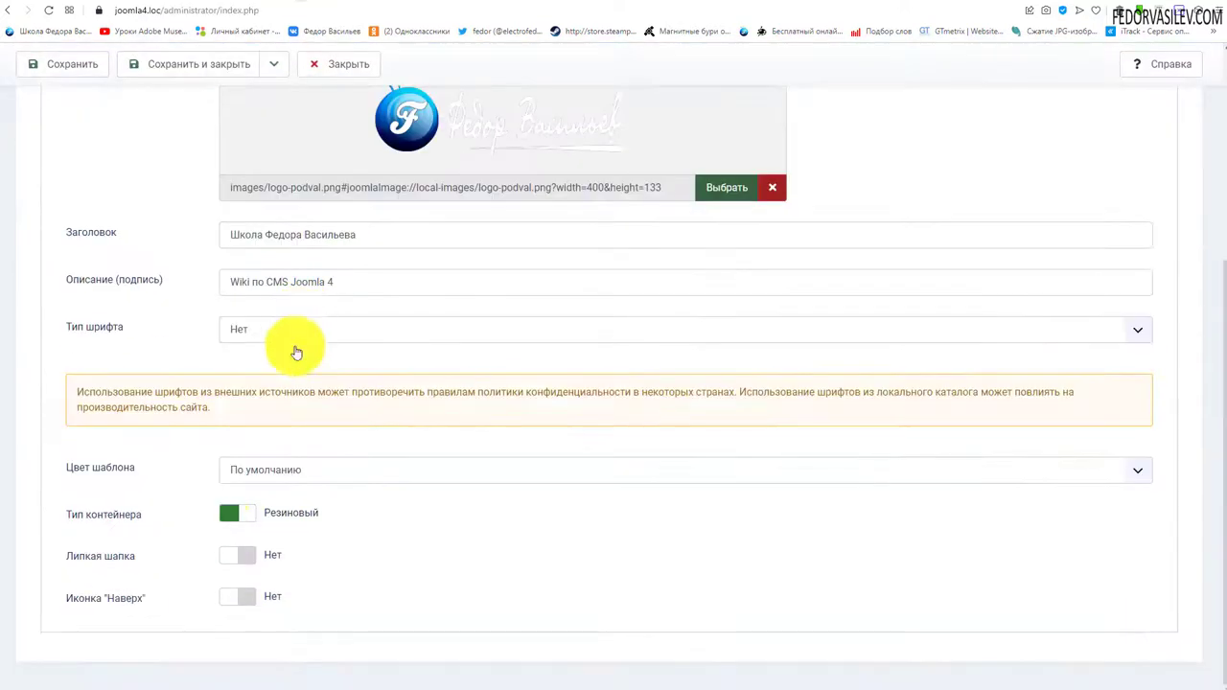
left_click(230, 522)
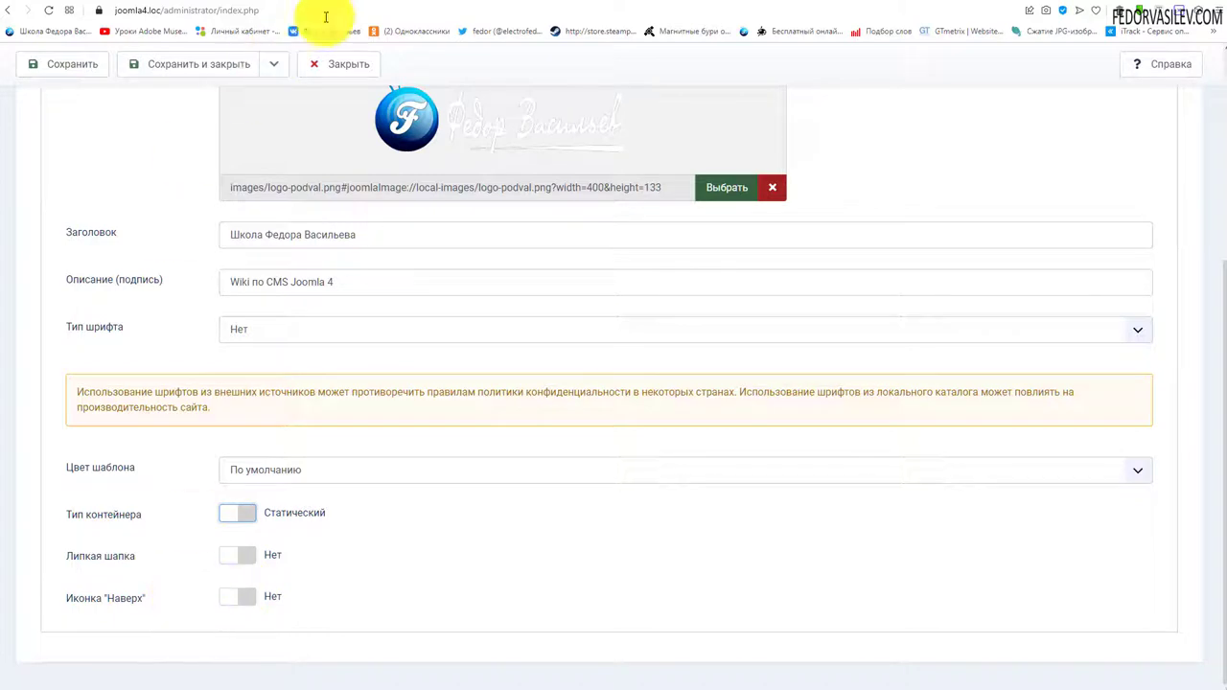
Examine the header's scrolling behaviour on the demo site test.artworkspace.ru and the matching parameters in its template style.
left_click(403, 3)
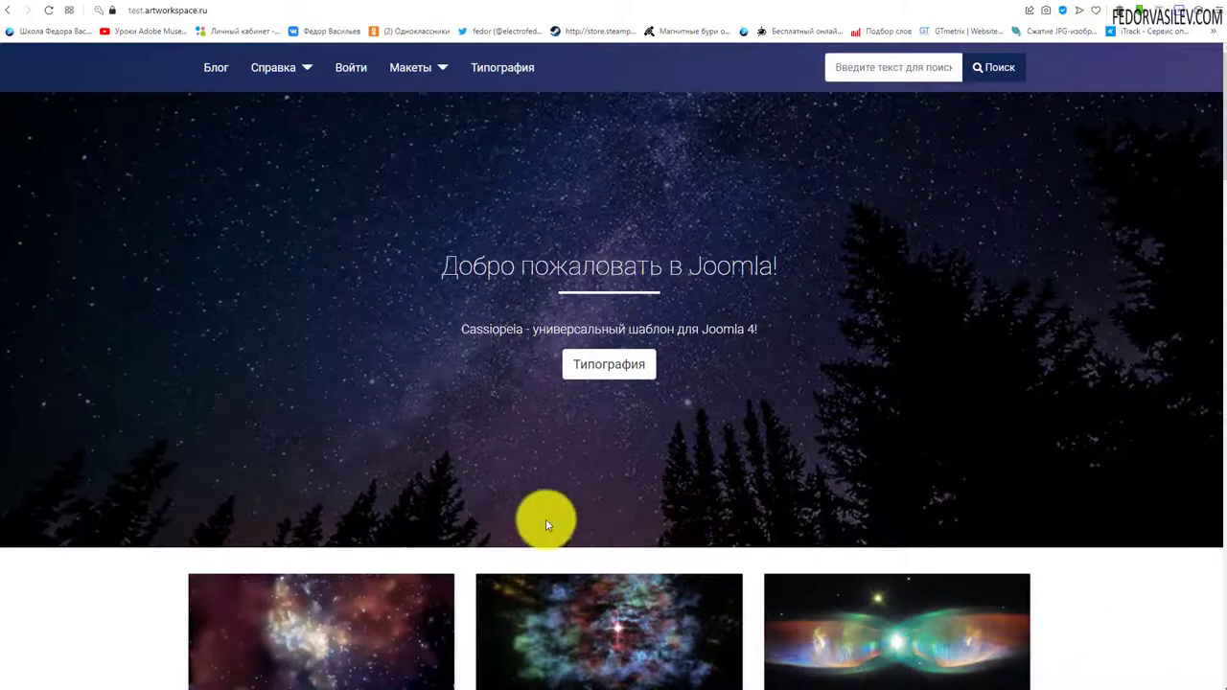
scroll(479, 246, "down", 10)
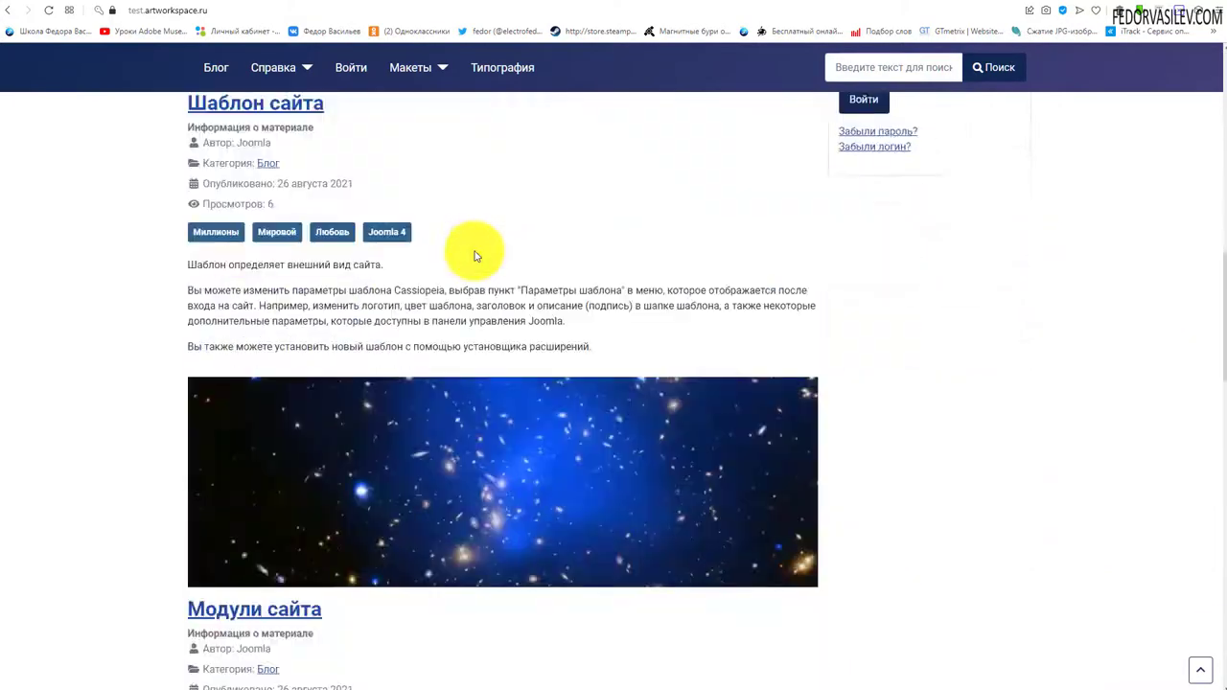
scroll(474, 252, "up", 10)
scroll(642, 323, "down", 5)
scroll(535, 336, "up", 5)
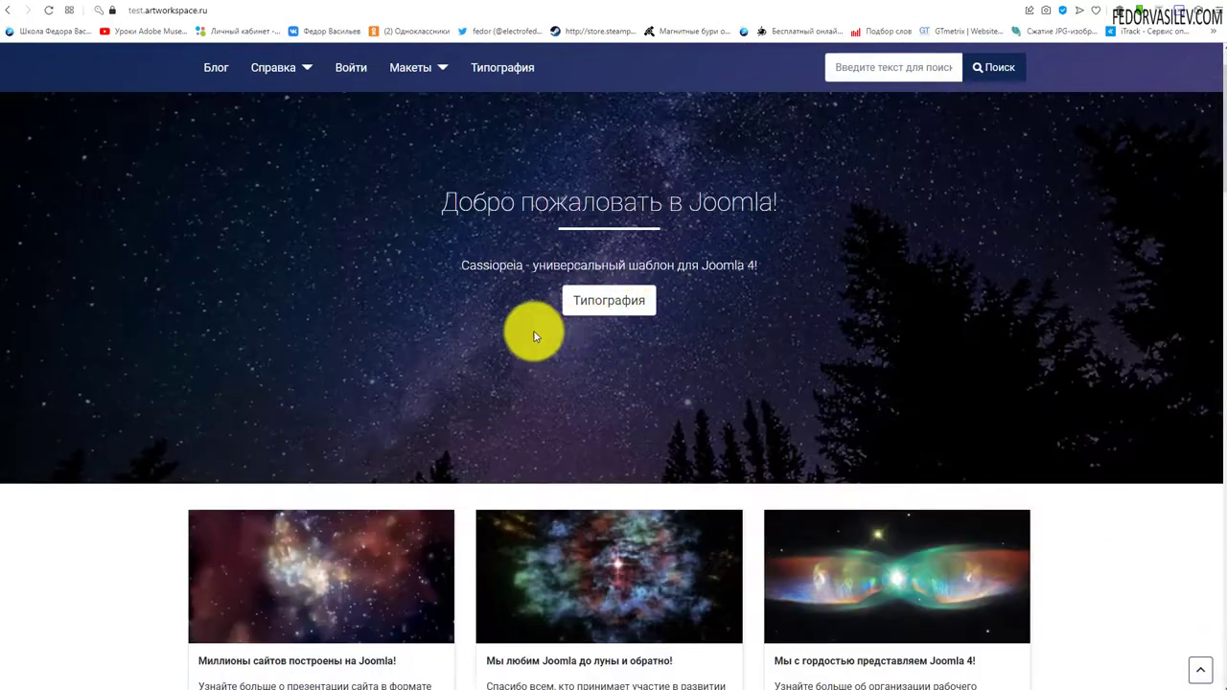
scroll(535, 336, "up", 1)
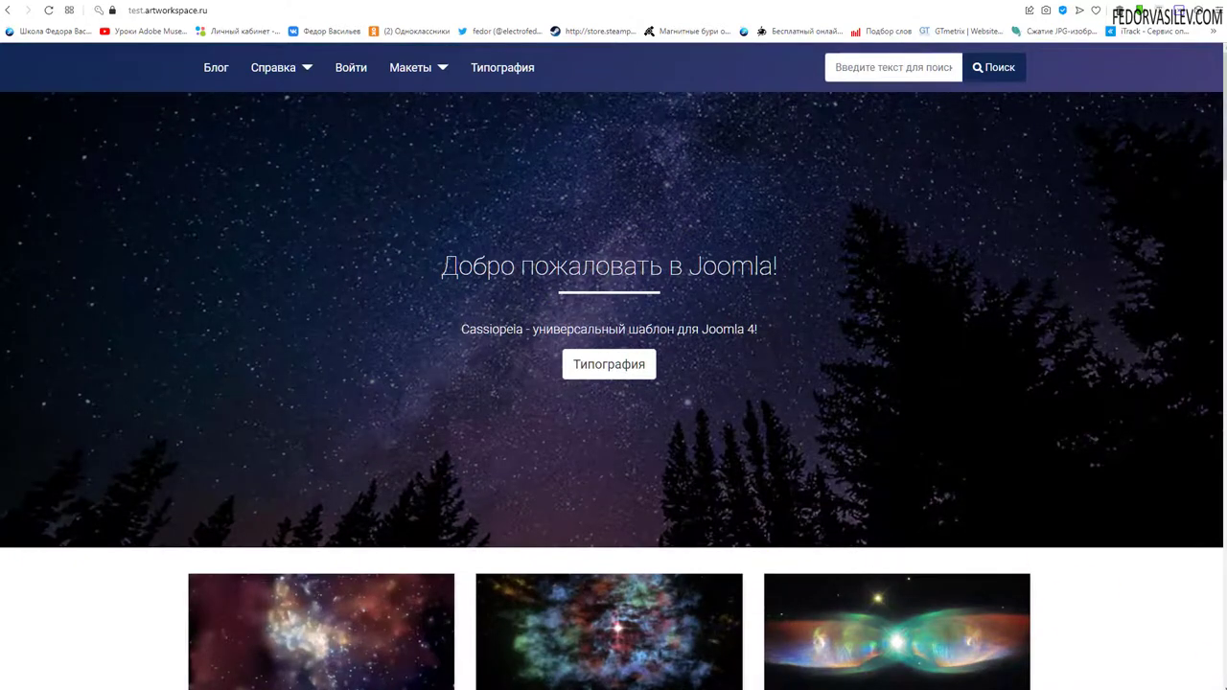
key("ctrl+Tab")
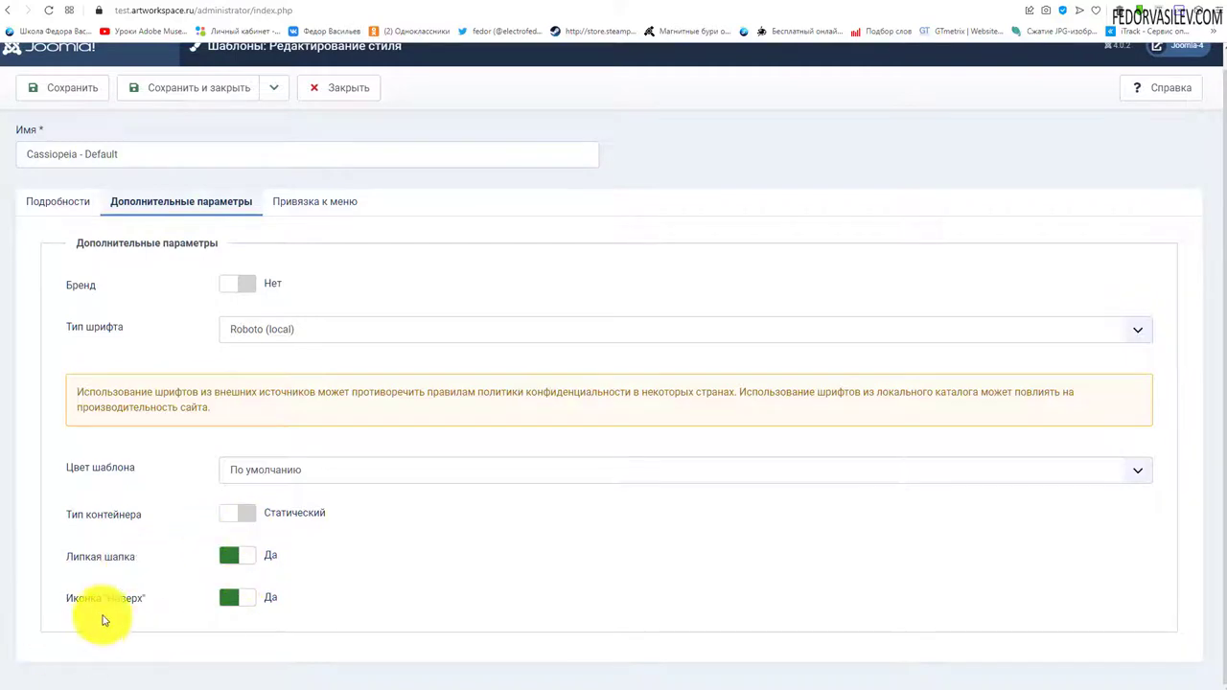
key("ctrl+shift+Tab")
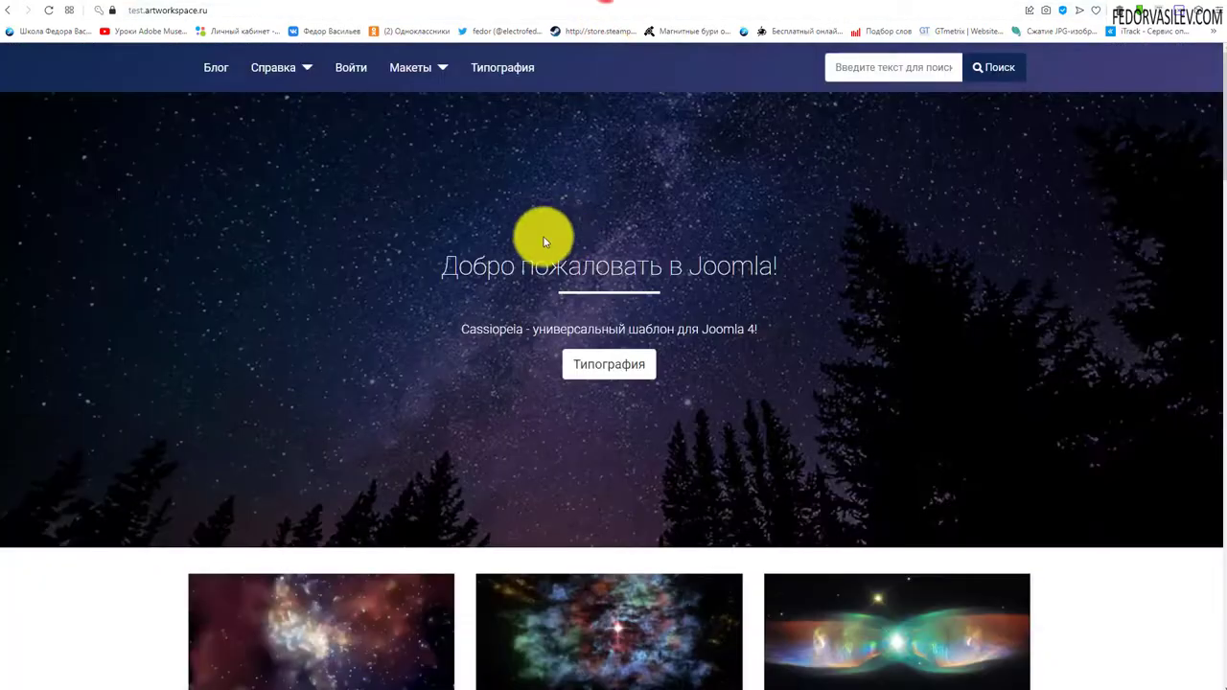
Go down the demo site's home page, return to its top with the "Наверх" icon, and look at the header menu.
scroll(866, 265, "down", 5)
key("F5")
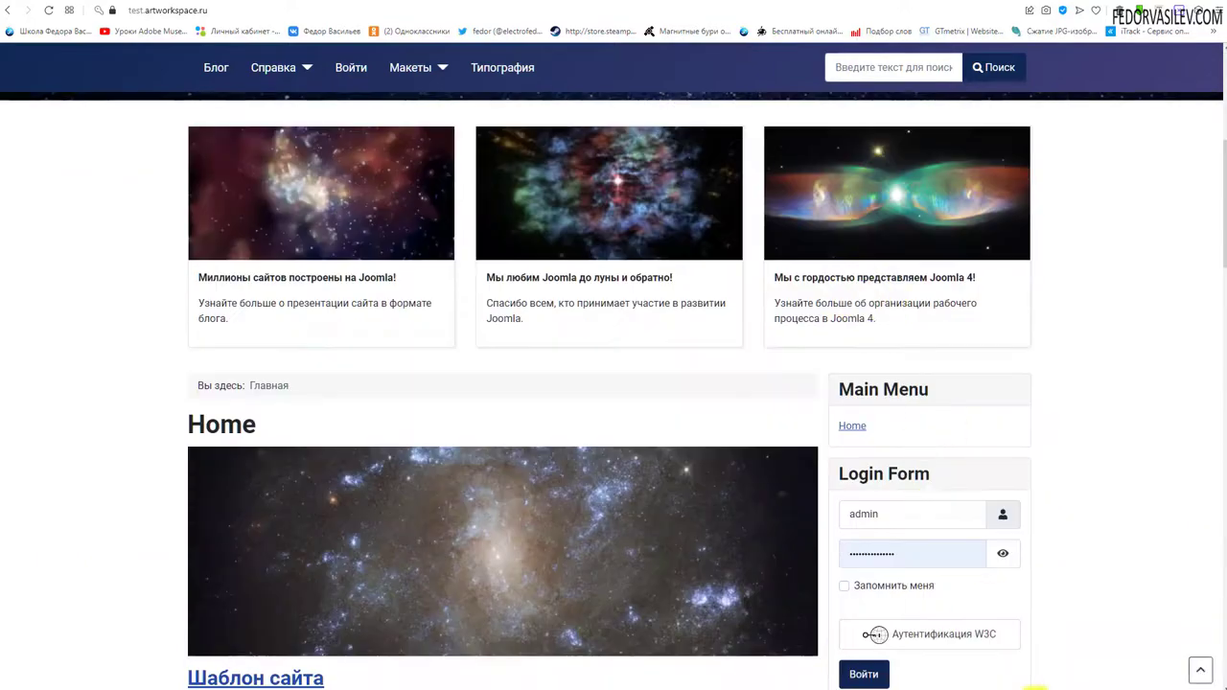
scroll(1073, 402, "down", 10)
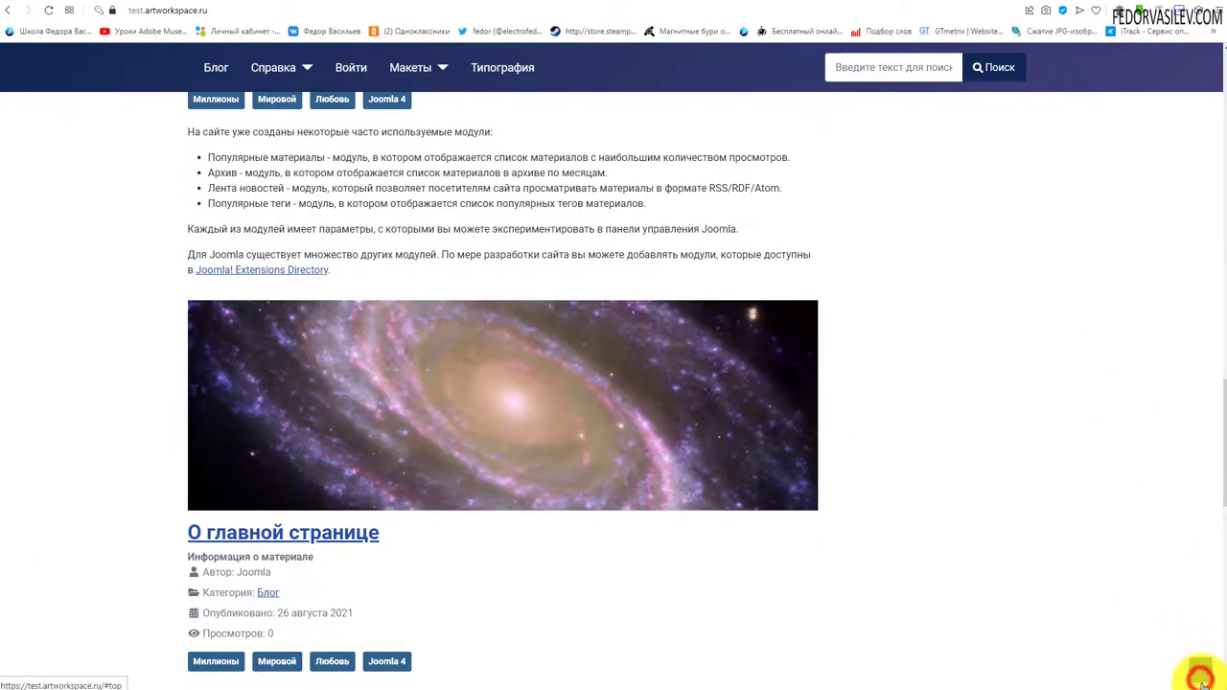
left_click(1200, 680)
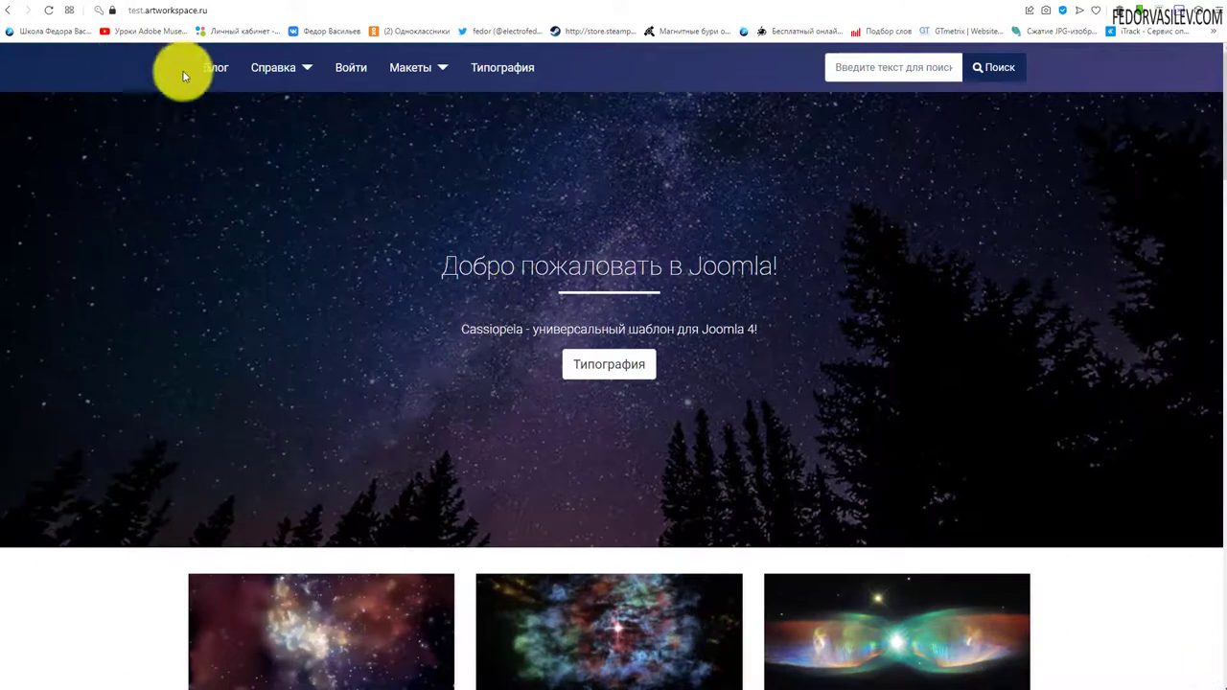
left_click(300, 69)
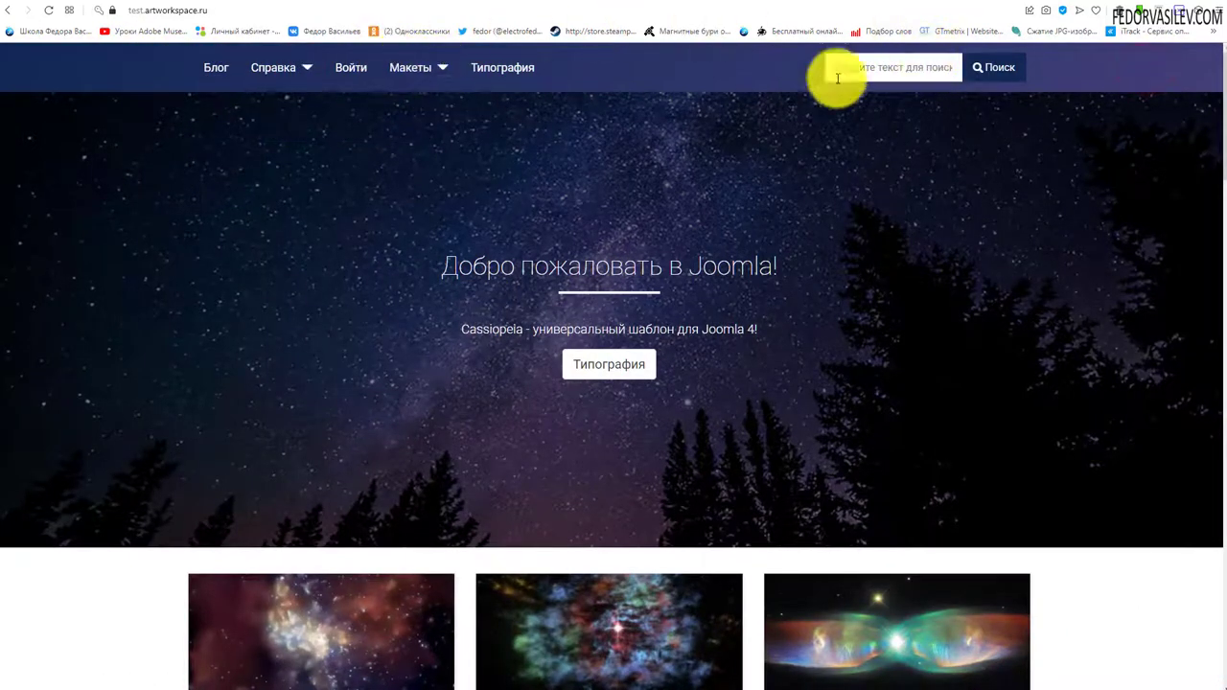
Examine how the sticky header behaves at different heights of the demo site's home page, from the banner to the last articles.
scroll(541, 170, "down", 15)
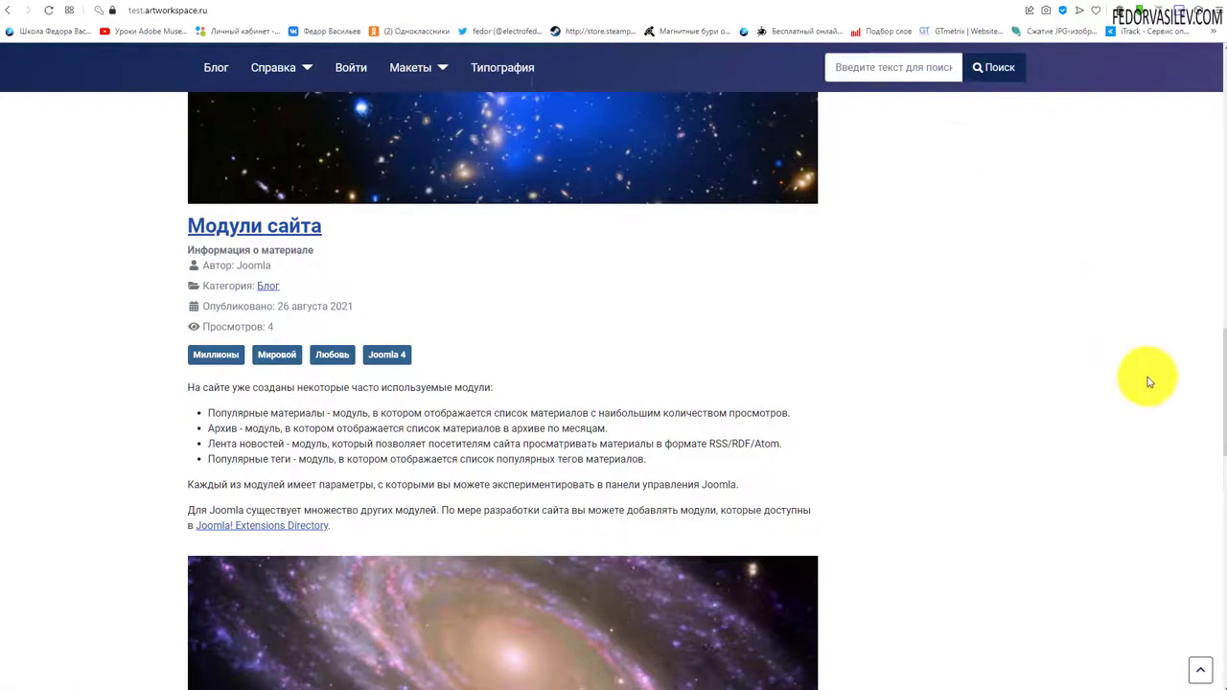
scroll(1224, 419, "up", 15)
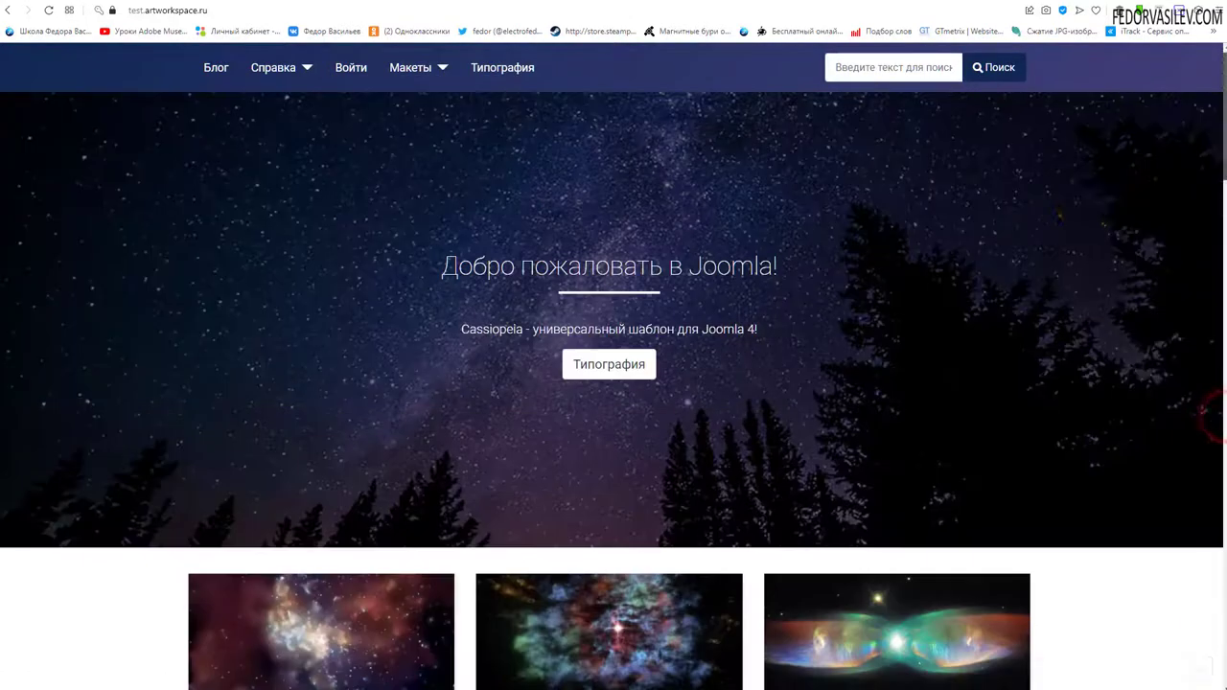
scroll(649, 186, "down", 7)
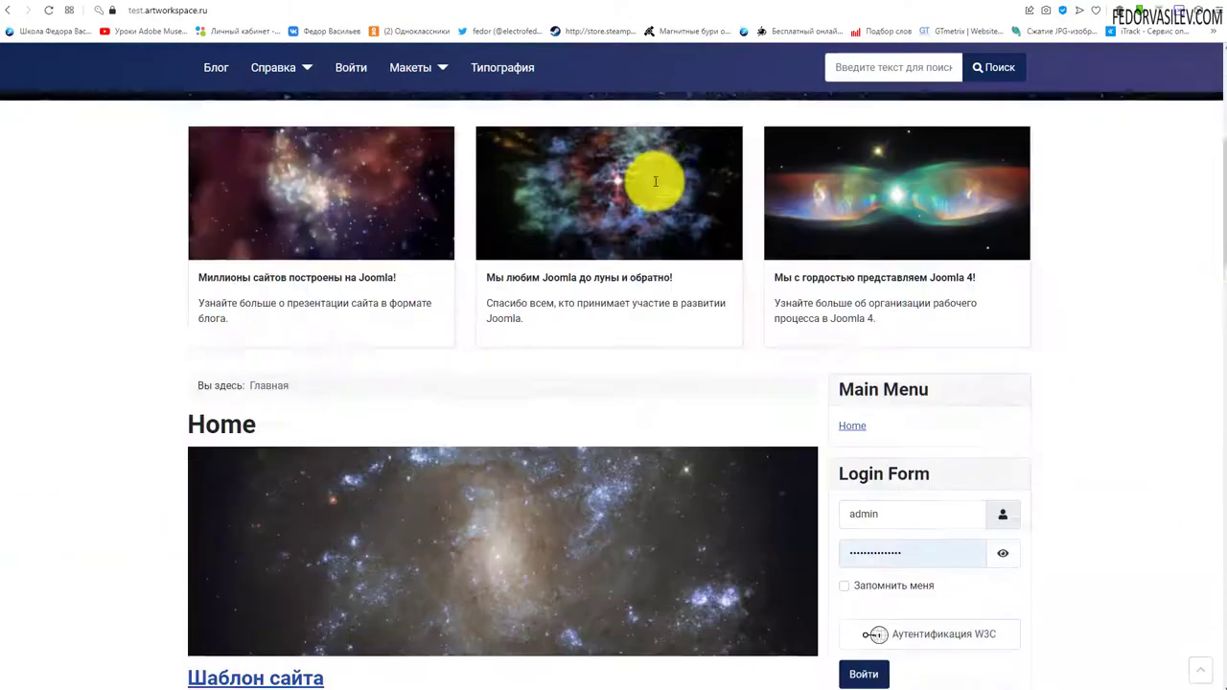
scroll(612, 328, "up", 6)
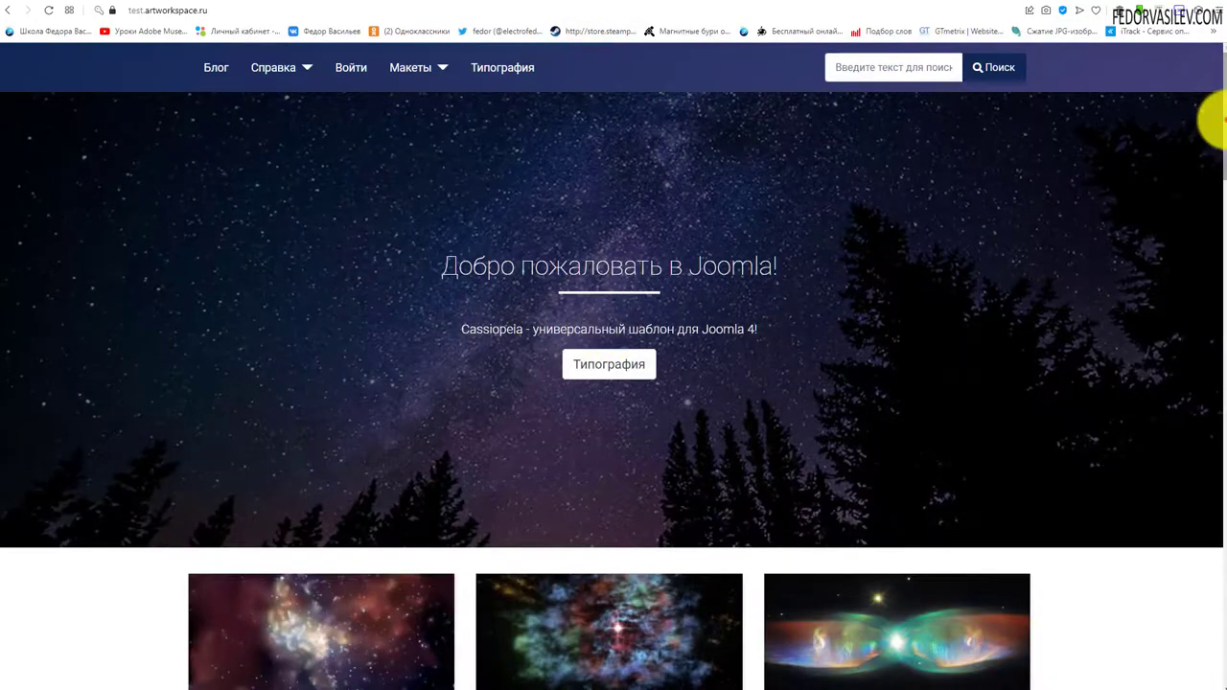
left_click_drag(1216, 120, 1215, 422)
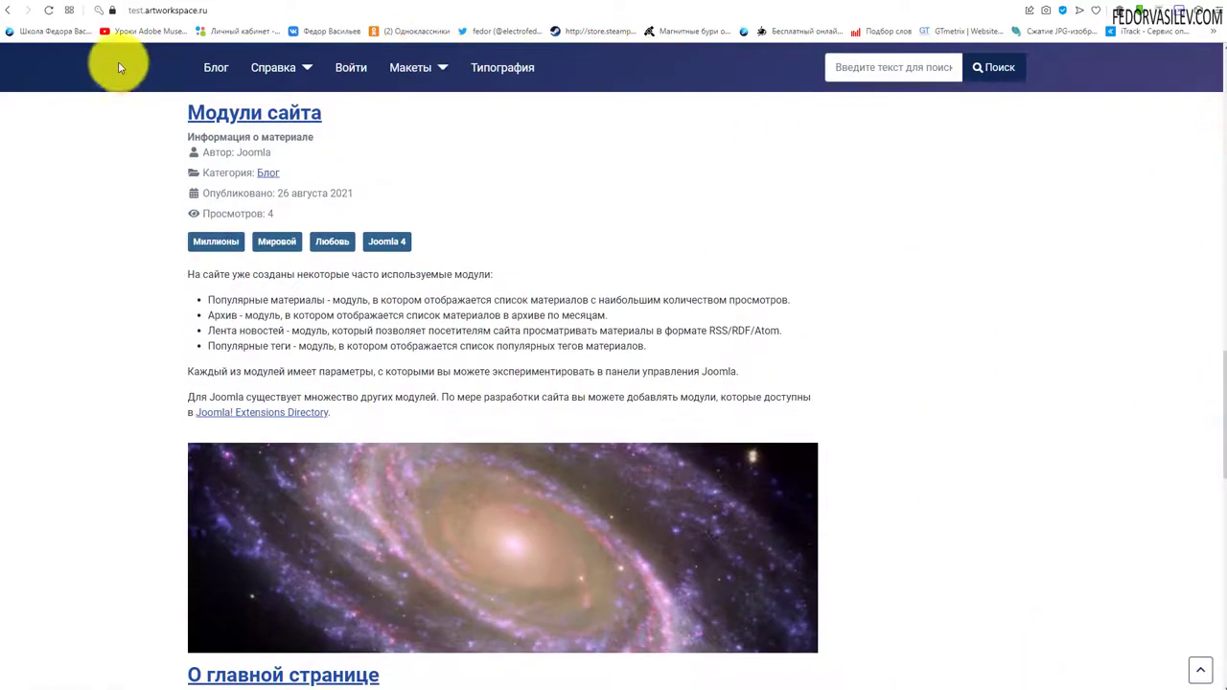
left_click_drag(1223, 392, 1202, 581)
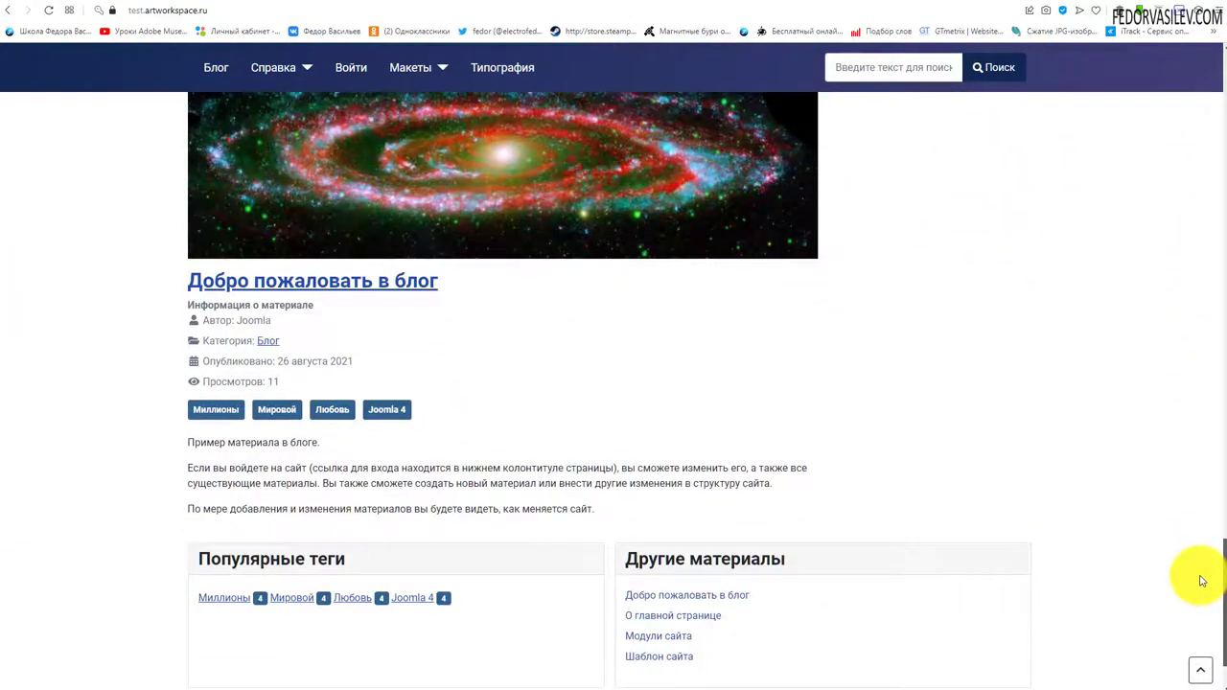
Test the "Наверх" icon repeatedly from the lower part of the demo home page, going back down between tries.
left_click(1201, 677)
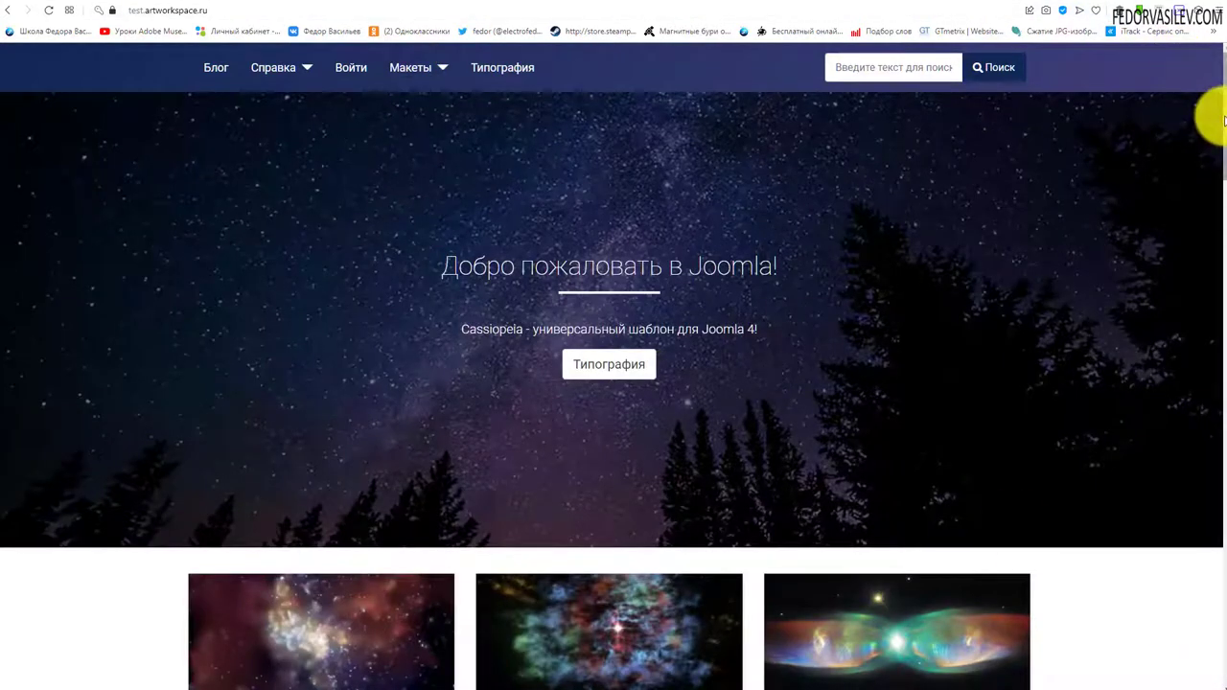
left_click_drag(1218, 119, 1224, 571)
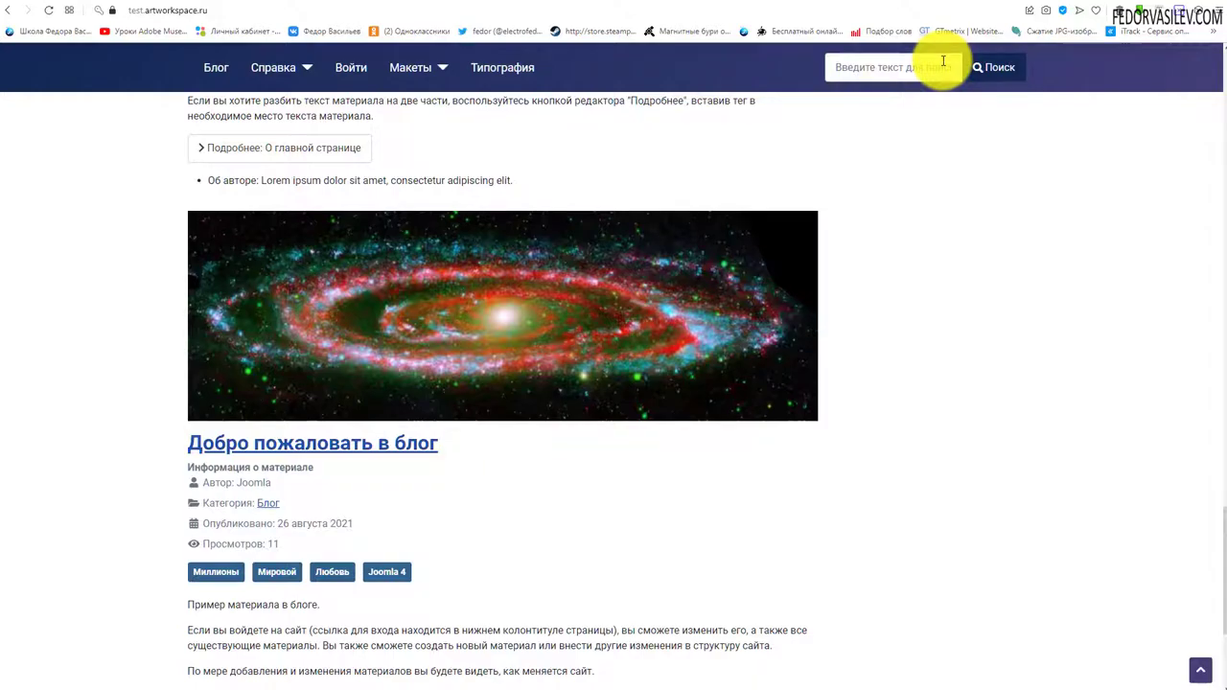
left_click(1199, 669)
left_click_drag(1223, 178, 1220, 674)
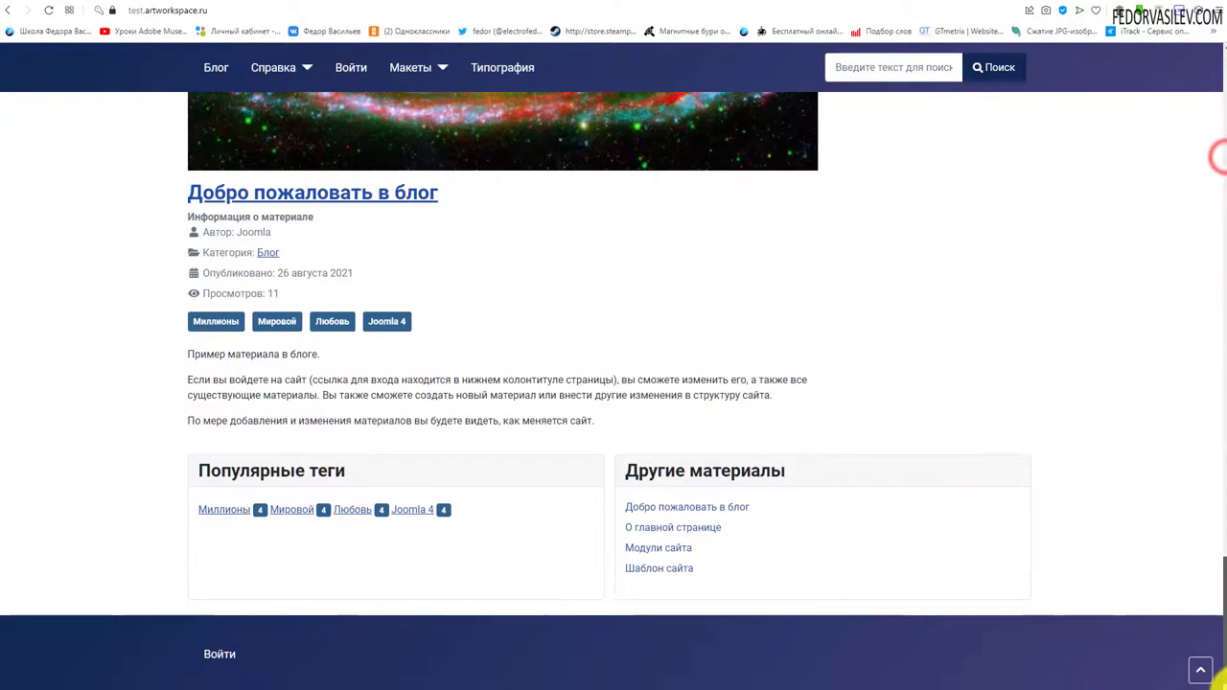
left_click_drag(1219, 158, 446, 60)
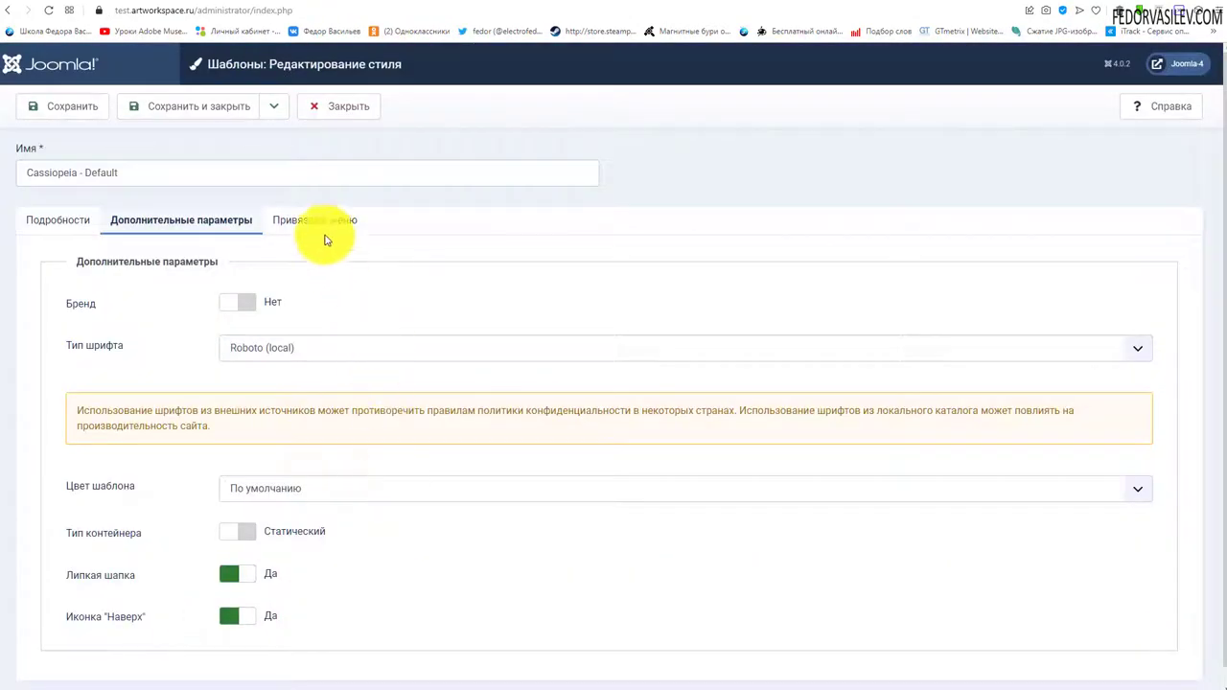
Examine the menu assignment ("Привязка к меню") of the Cassiopeia - Default style on the demo site and on joomla4.loc.
left_click(323, 220)
scroll(128, 391, "down", 2)
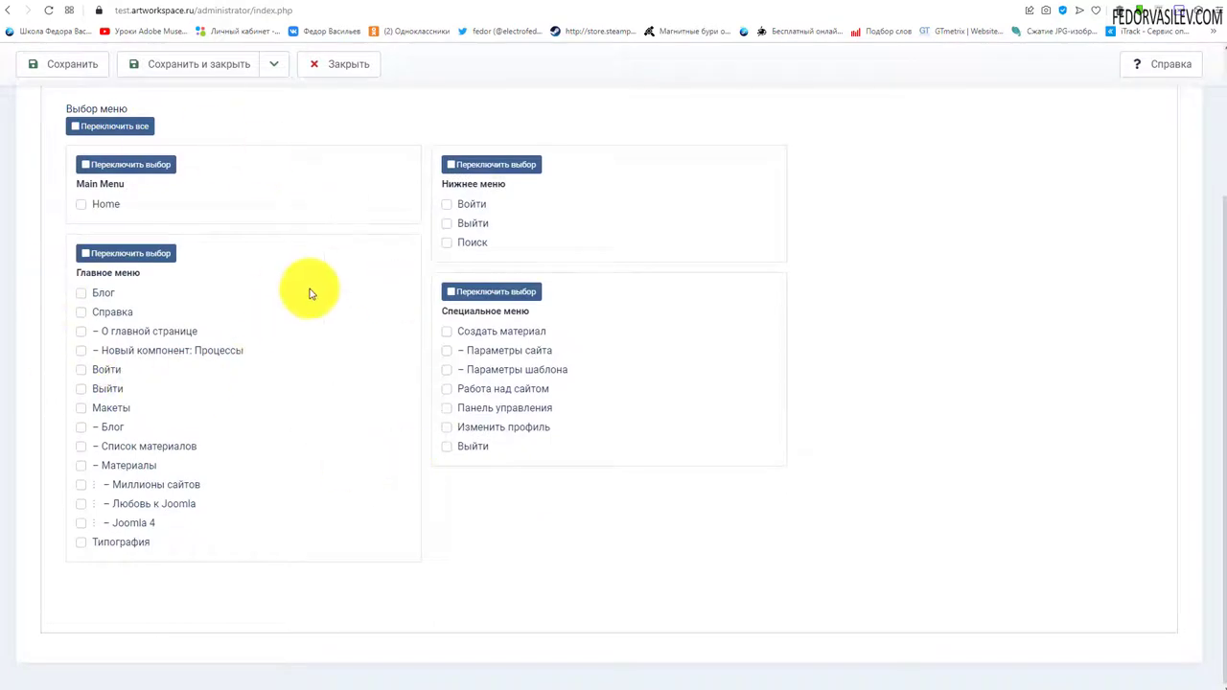
scroll(307, 288, "up", 2)
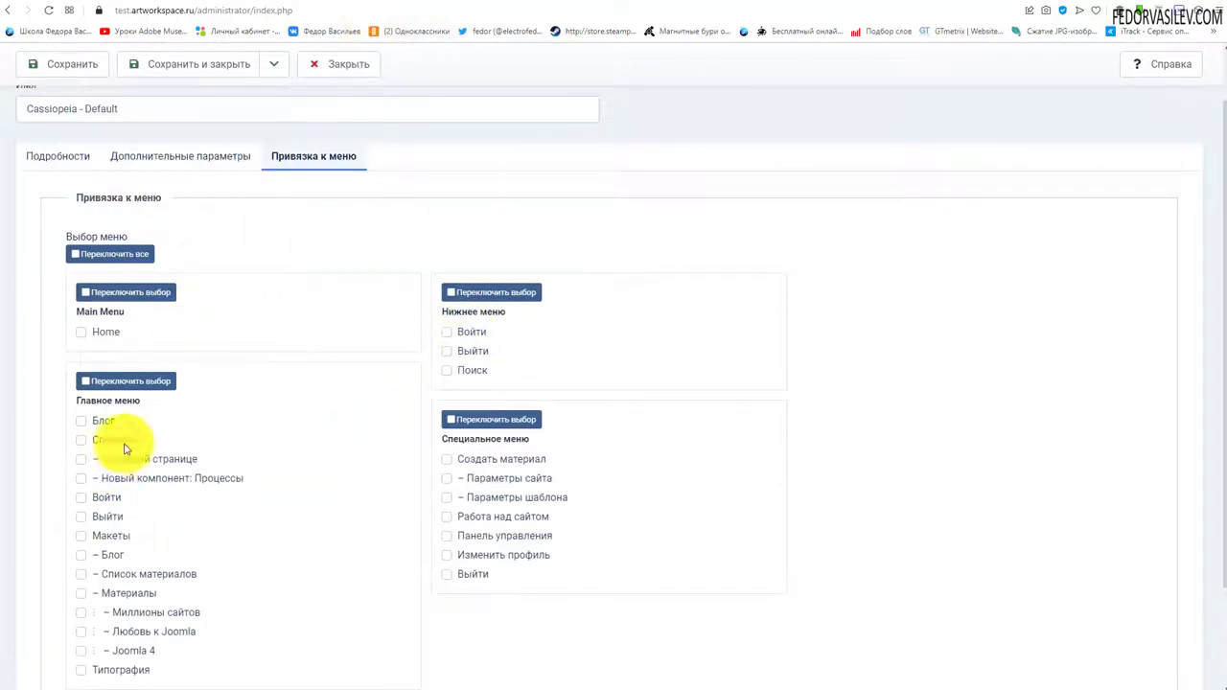
scroll(192, 393, "down", 2)
left_click(393, 3)
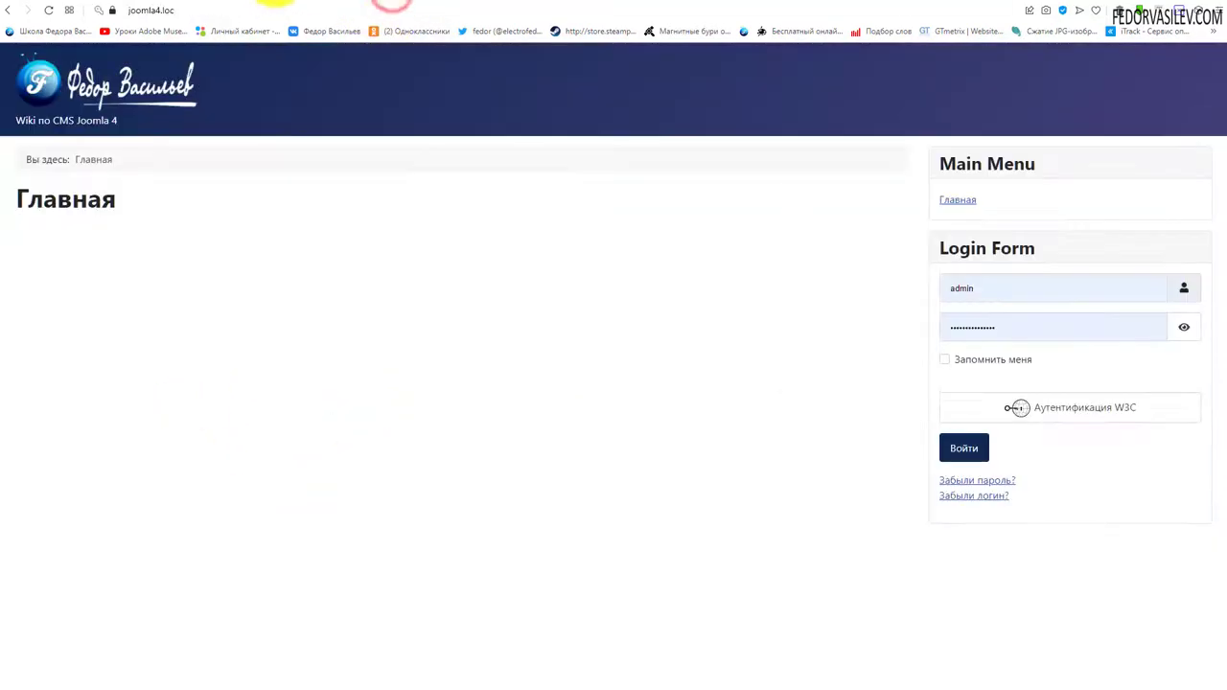
left_click(280, 3)
scroll(169, 239, "up", 5)
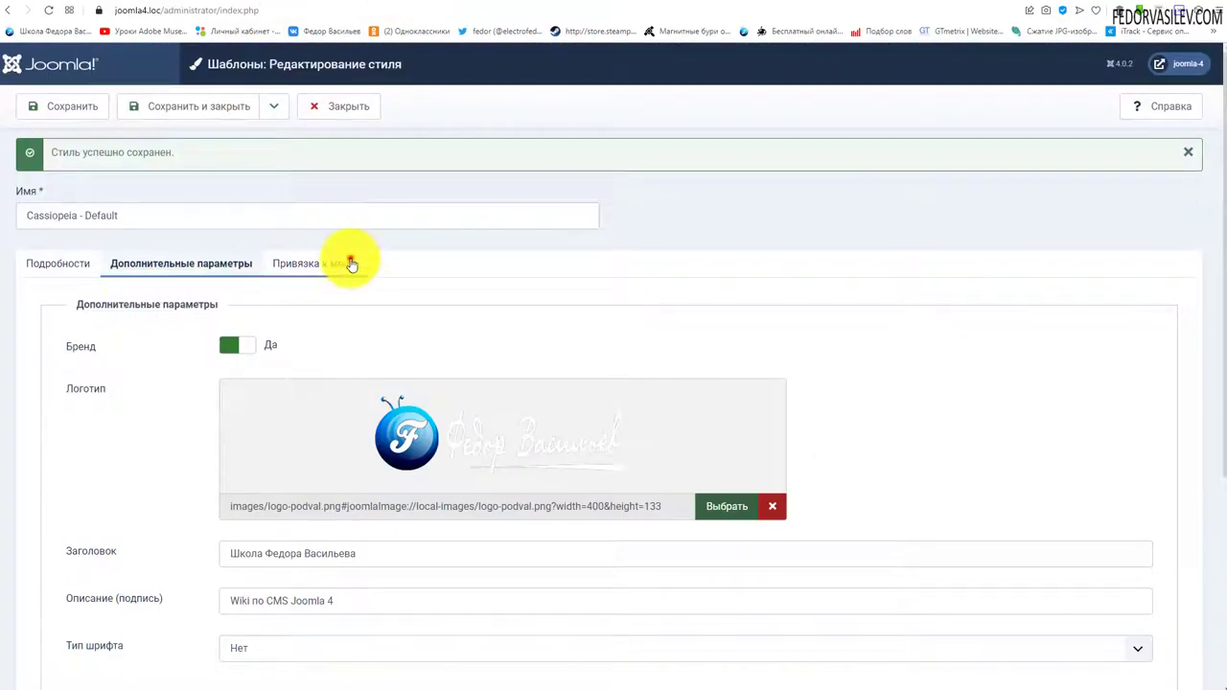
left_click(348, 261)
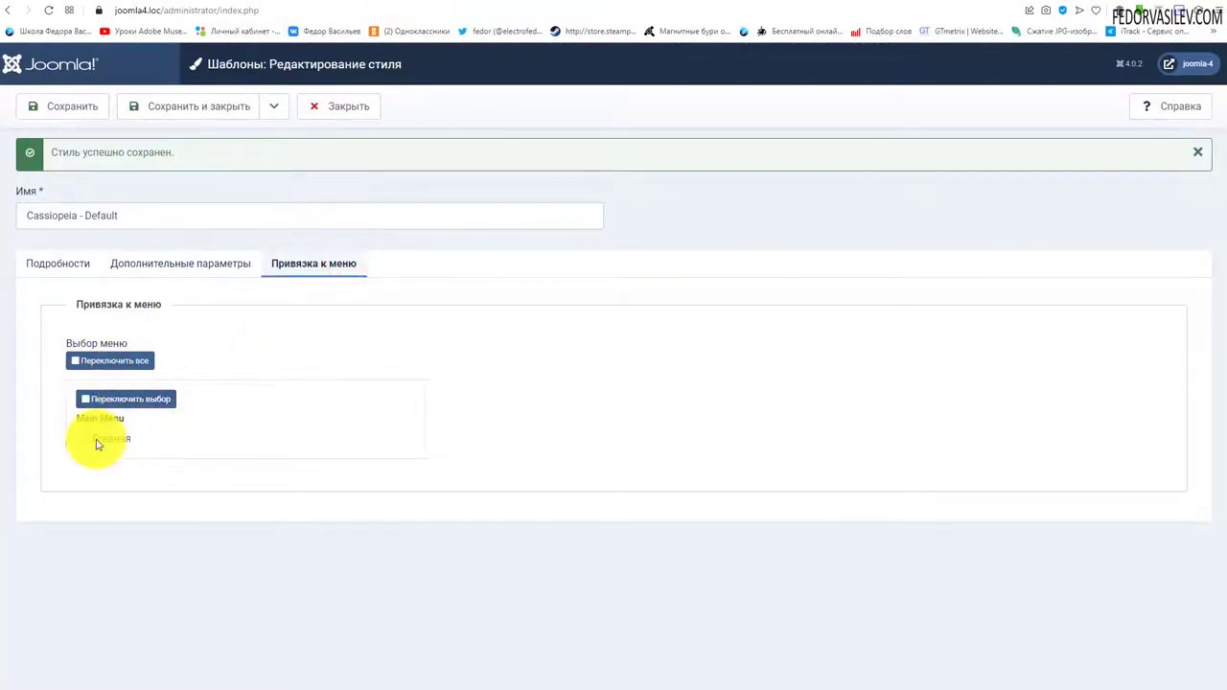
In the demo site's style, assign the template to the Main Menu item "Home" and clear that assignment again.
left_click(507, 3)
scroll(82, 412, "up", 2)
scroll(86, 393, "up", 1)
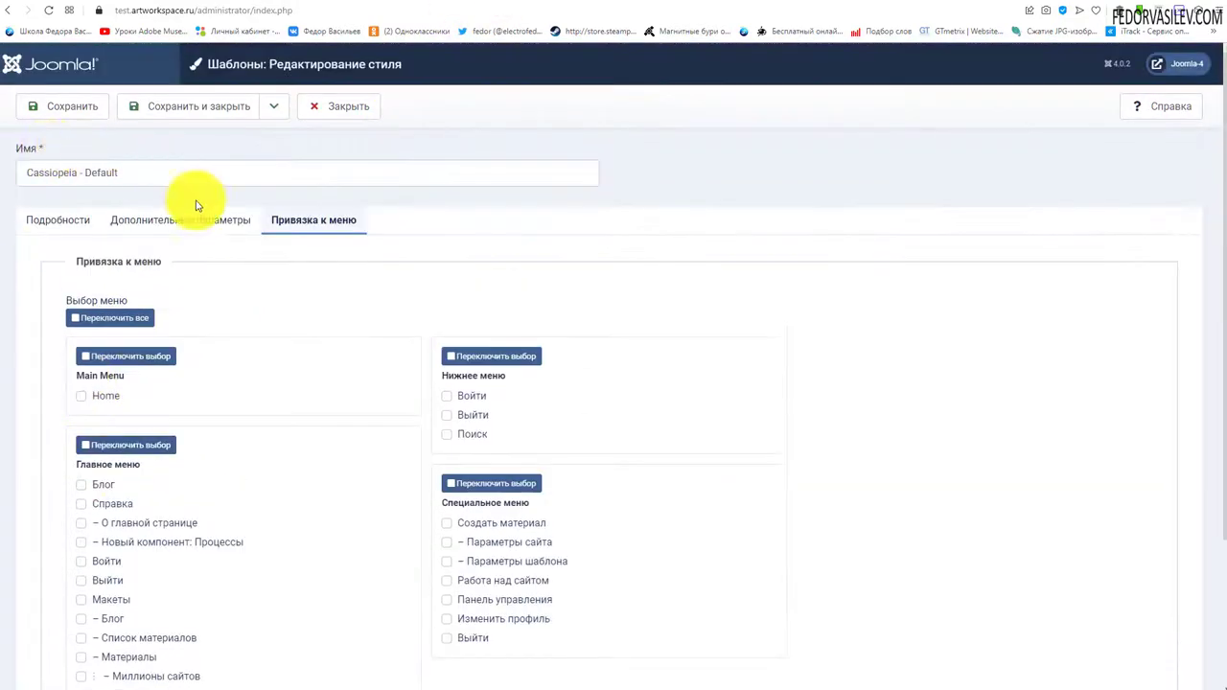
scroll(225, 323, "down", 2)
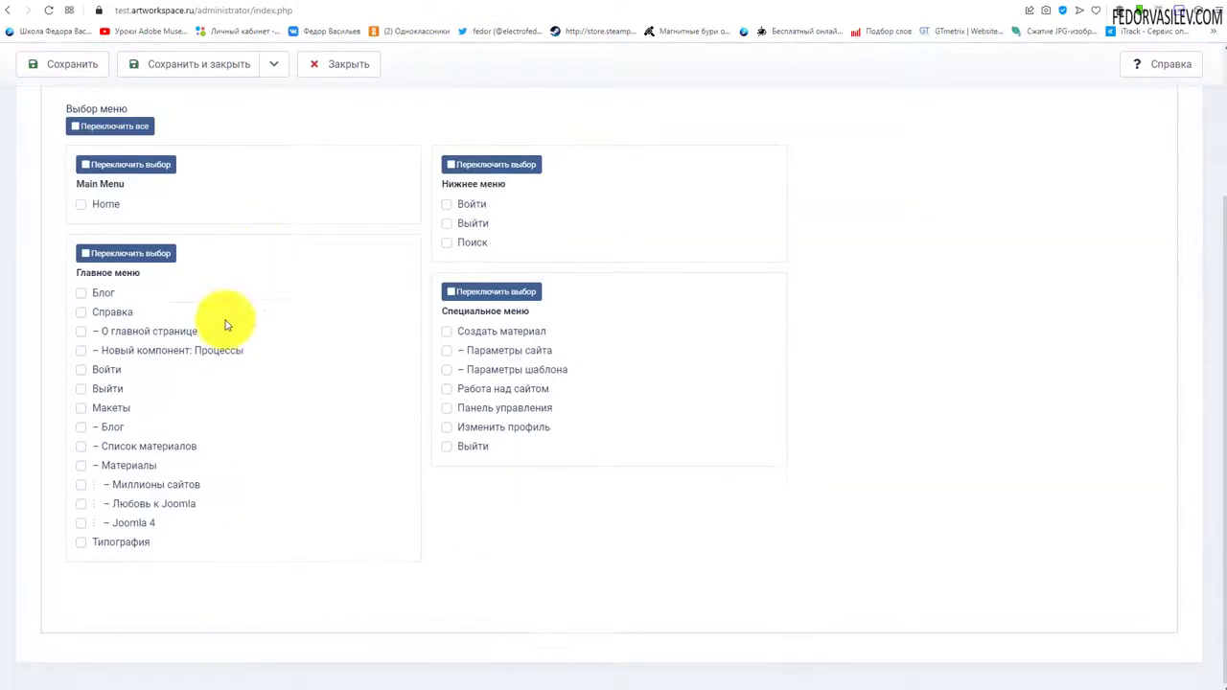
left_click(81, 204)
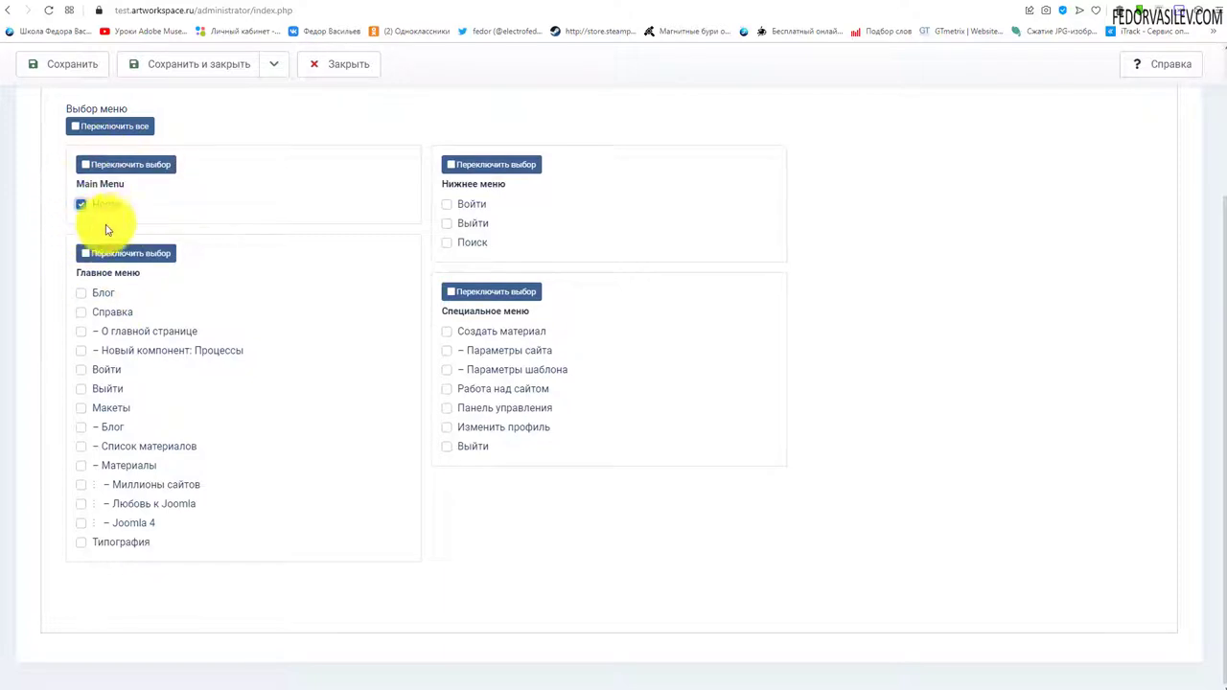
scroll(153, 422, "up", 2)
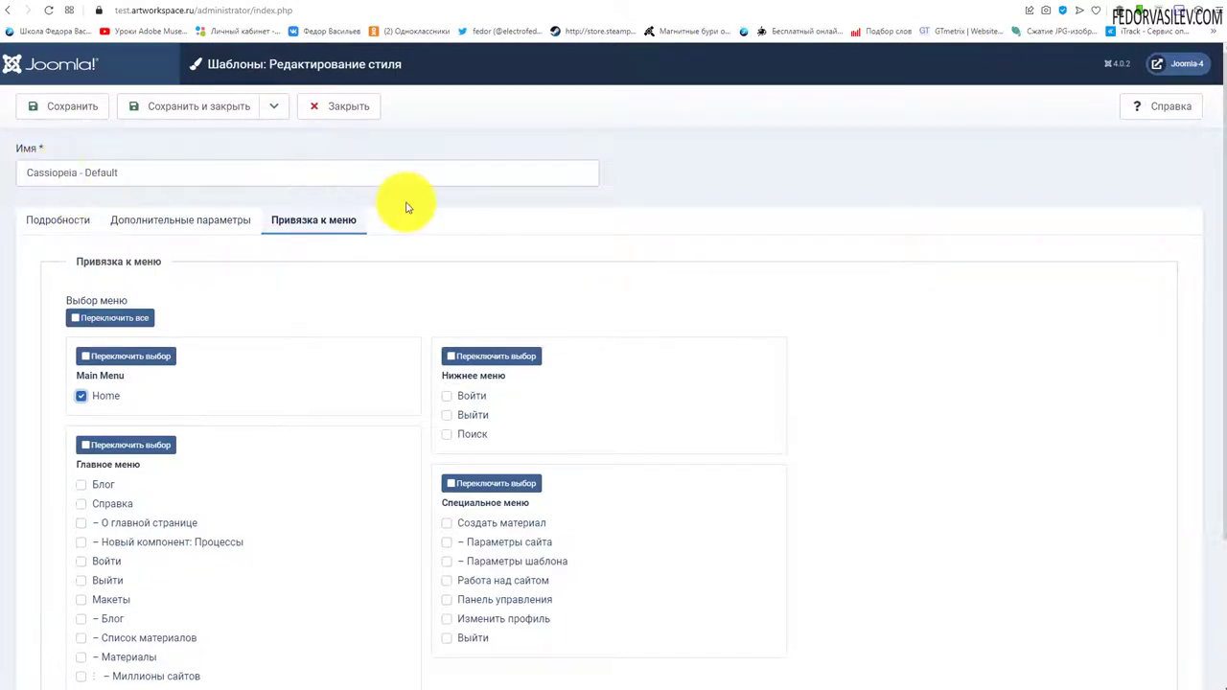
scroll(405, 201, "down", 2)
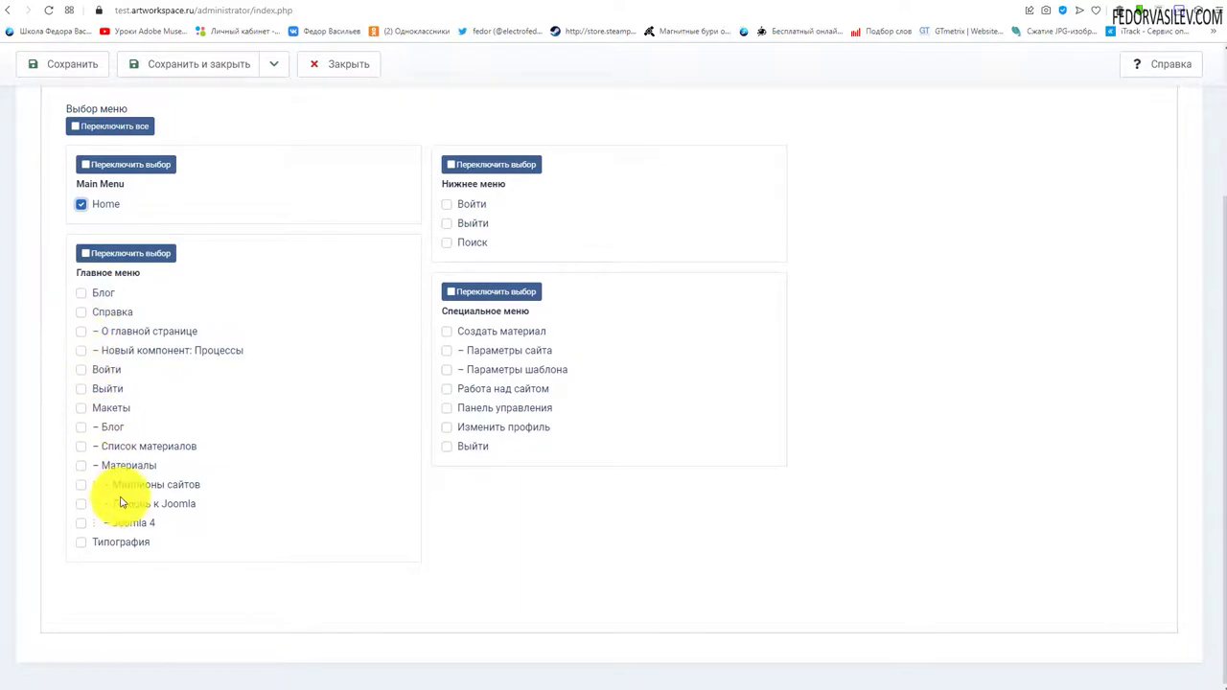
scroll(123, 503, "up", 1)
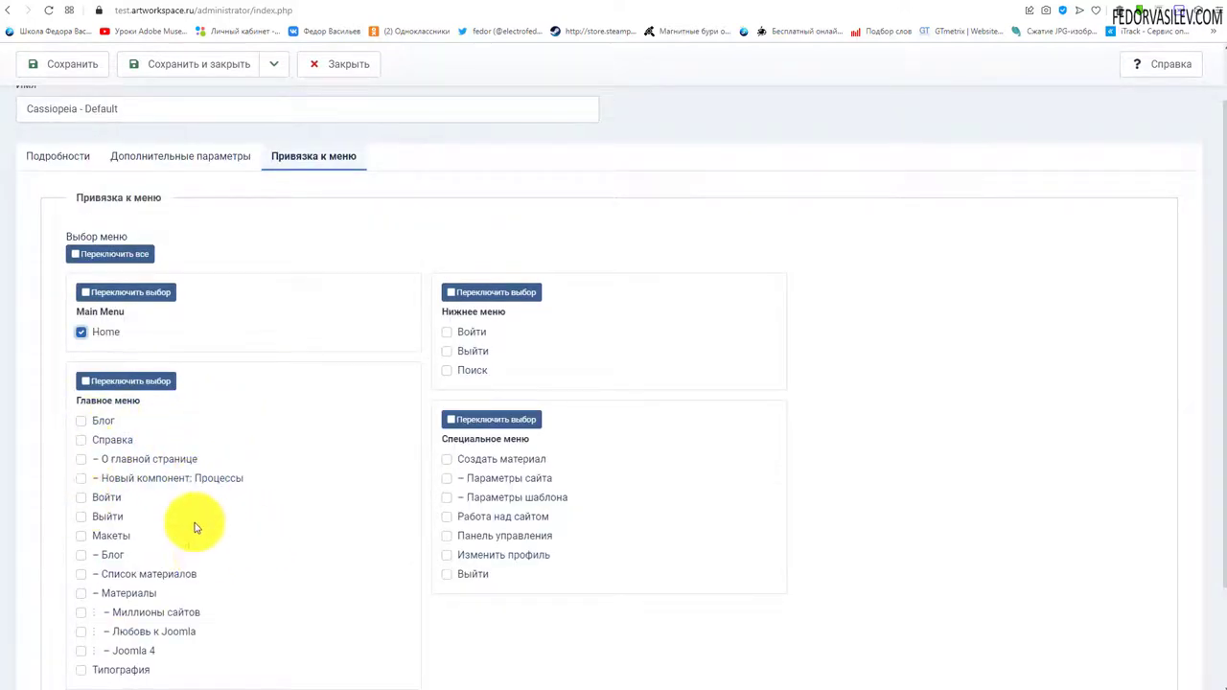
left_click(80, 334)
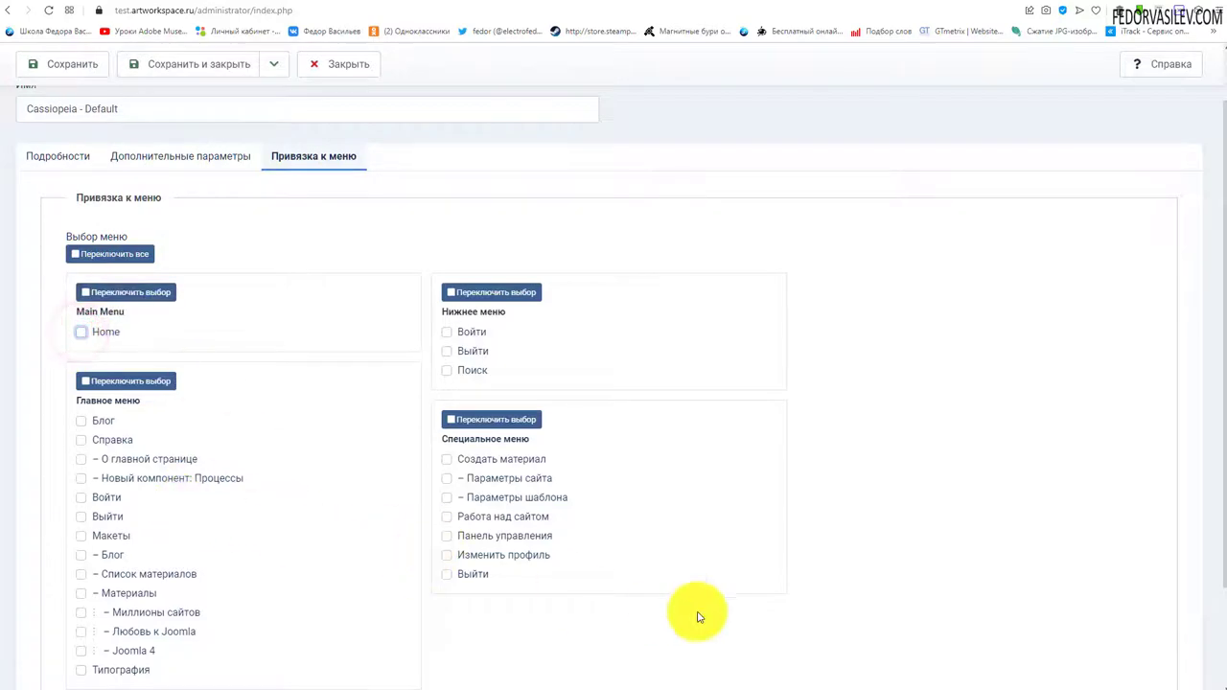
scroll(192, 450, "down", 1)
scroll(131, 467, "up", 2)
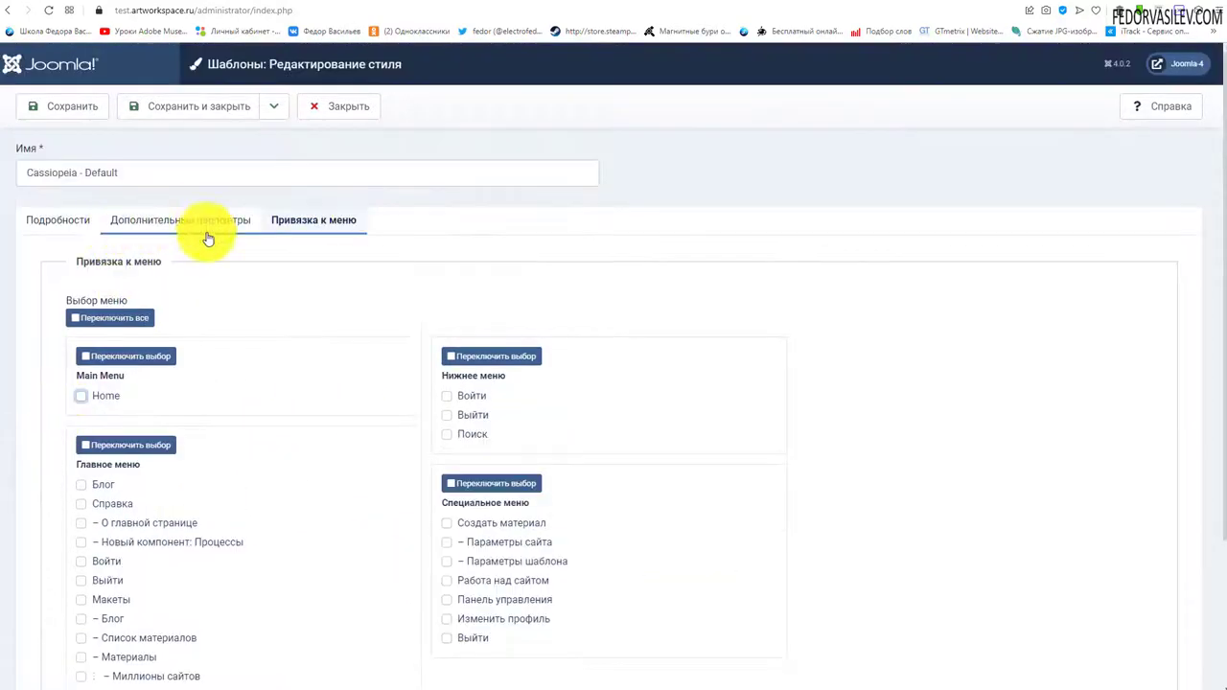
Return to the demo style's additional parameters and examine the headings, text styles and lists on the site's "Типография" page.
left_click(170, 221)
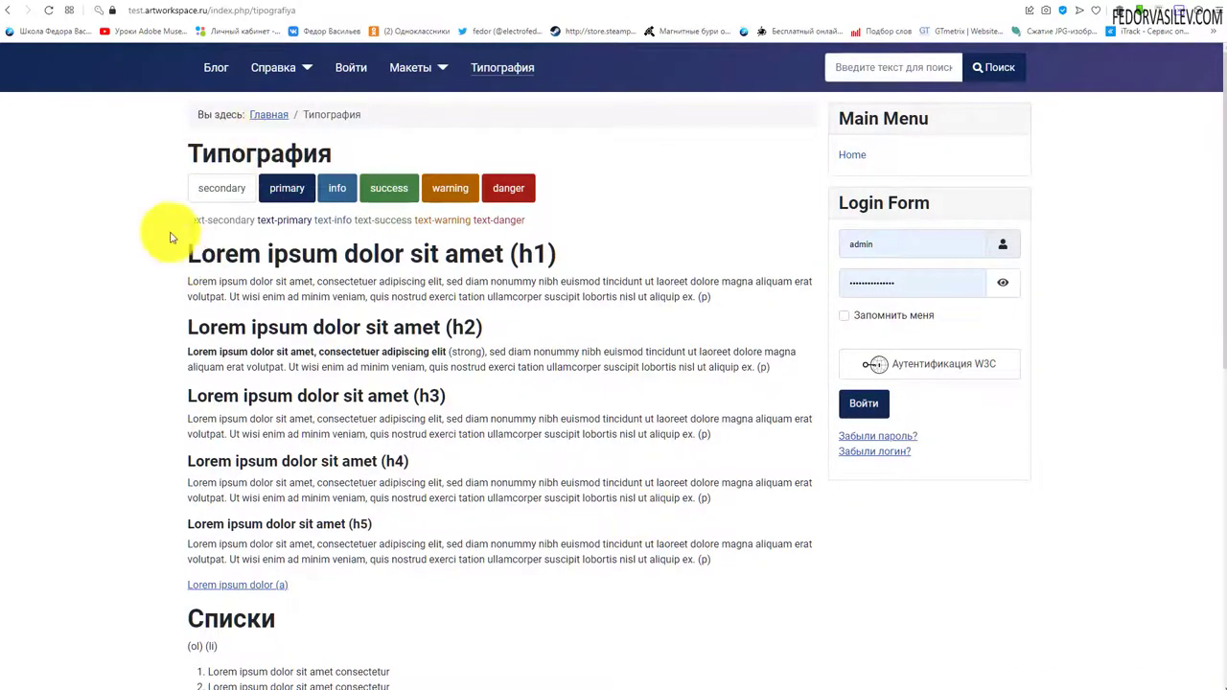
scroll(331, 201, "down", 2)
scroll(331, 201, "down", 5)
scroll(294, 402, "up", 6)
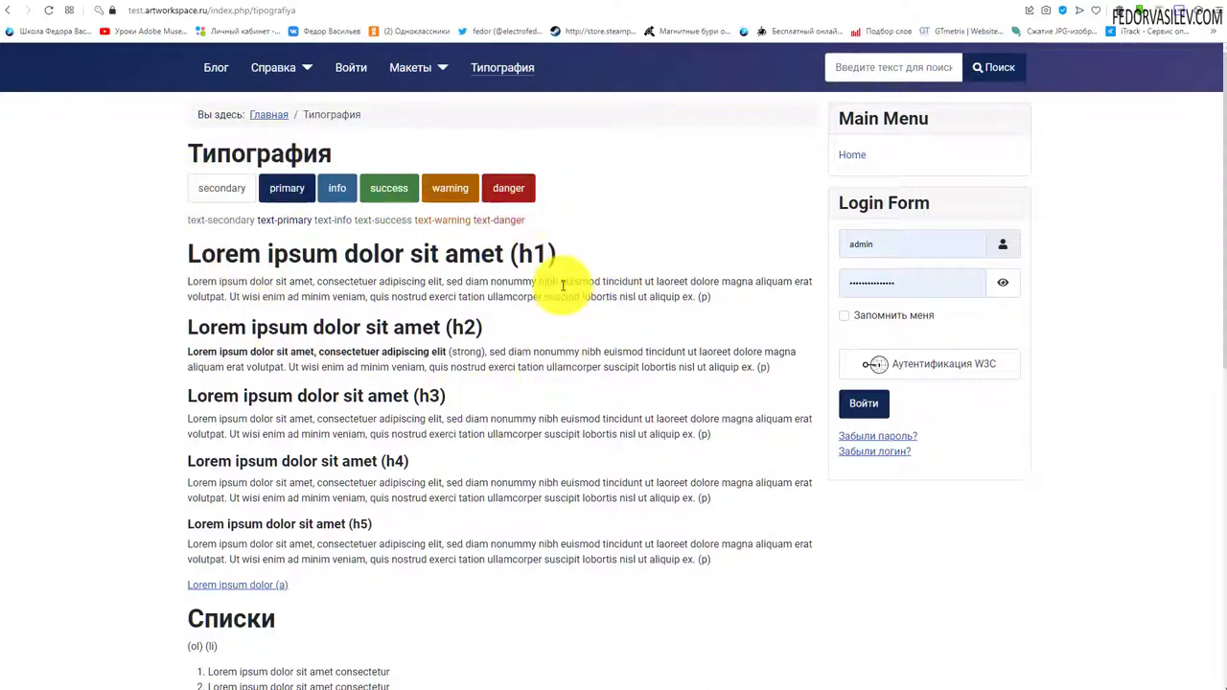
scroll(614, 418, "down", 6)
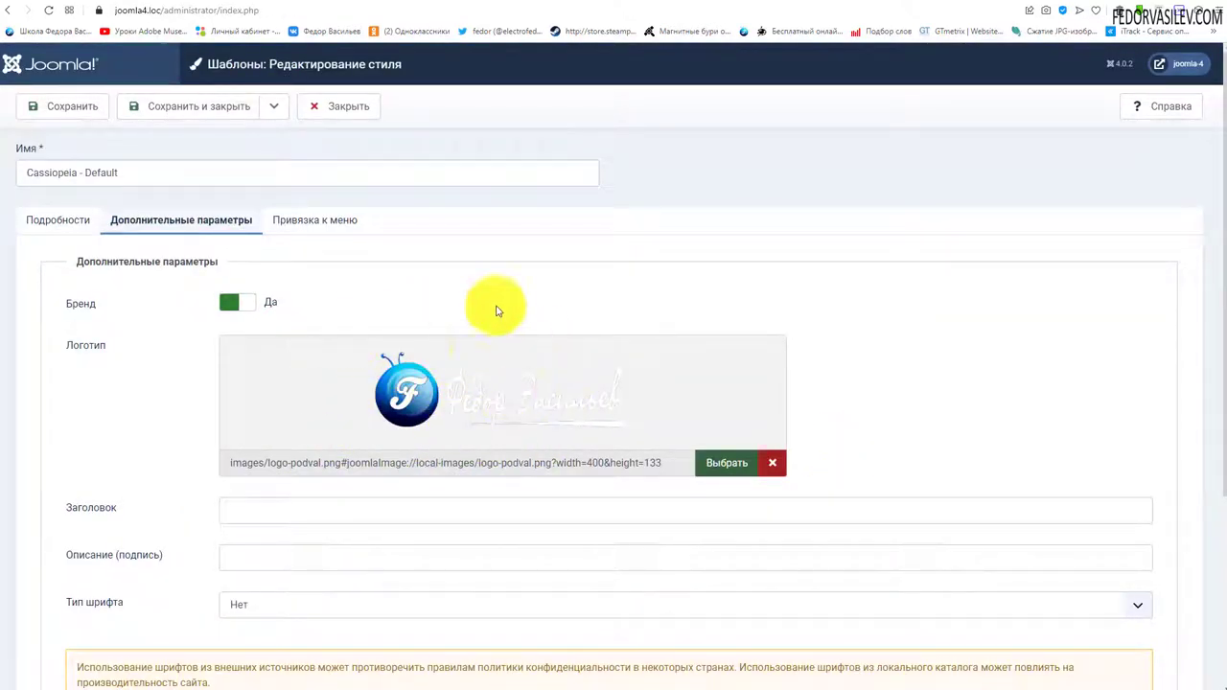
left_click(415, 6)
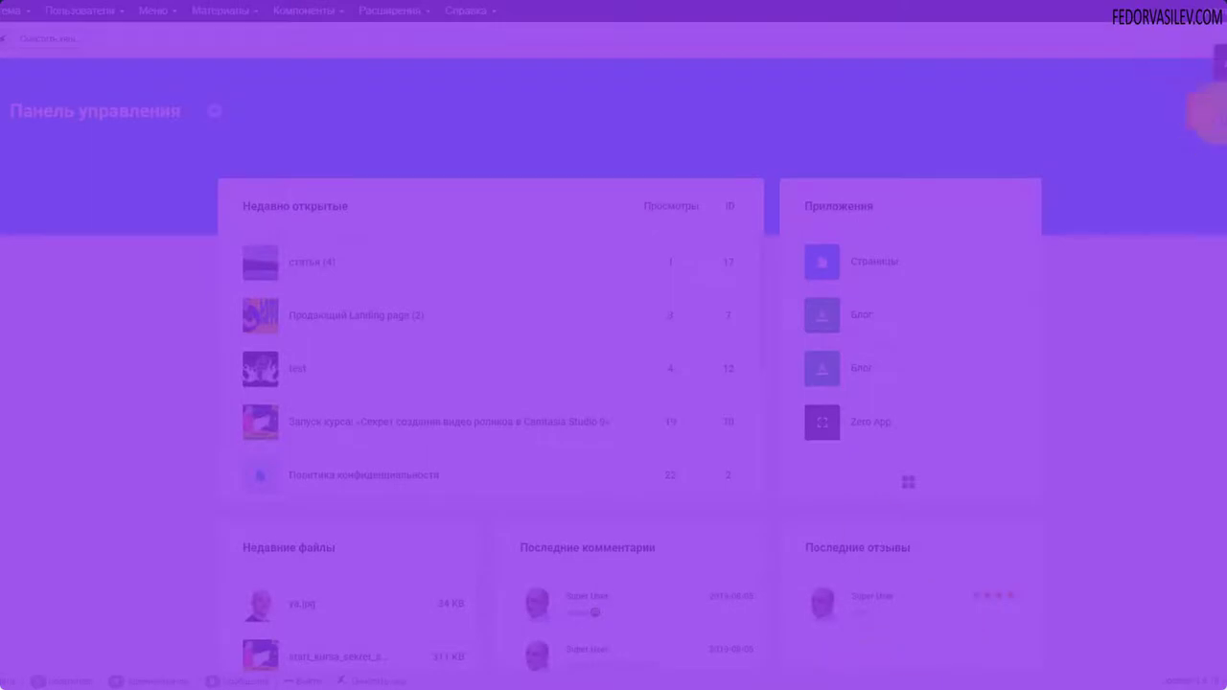
left_click(1212, 115)
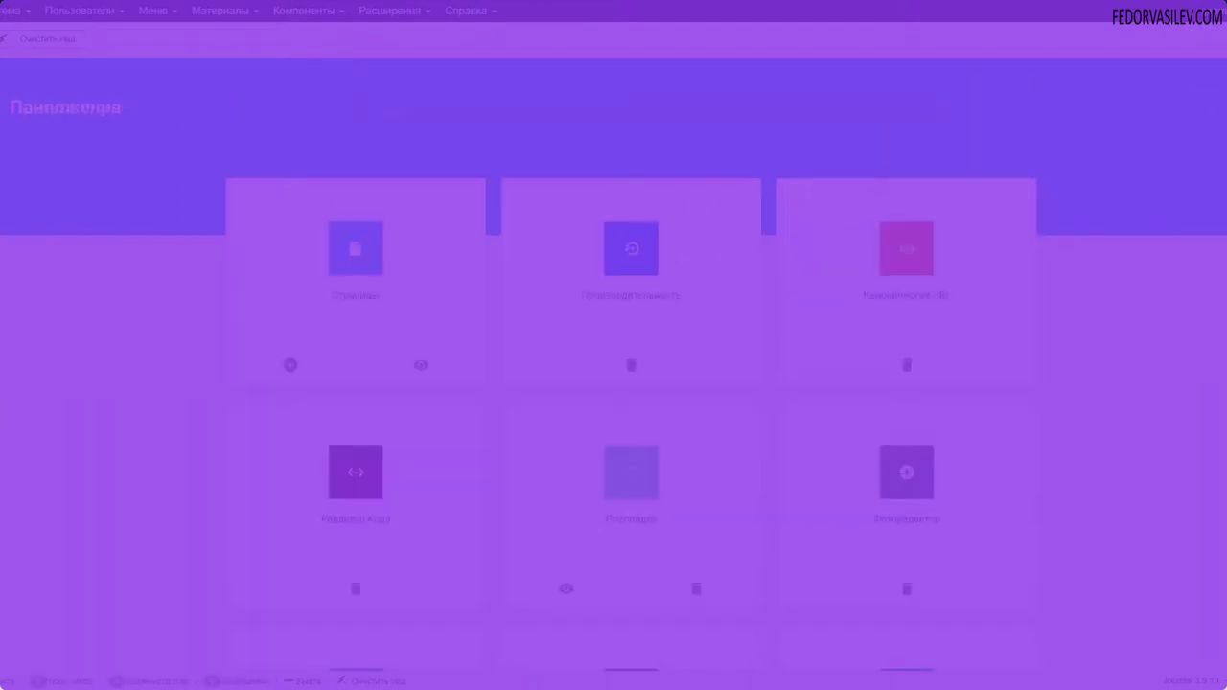
left_click(186, 198)
left_click(39, 290)
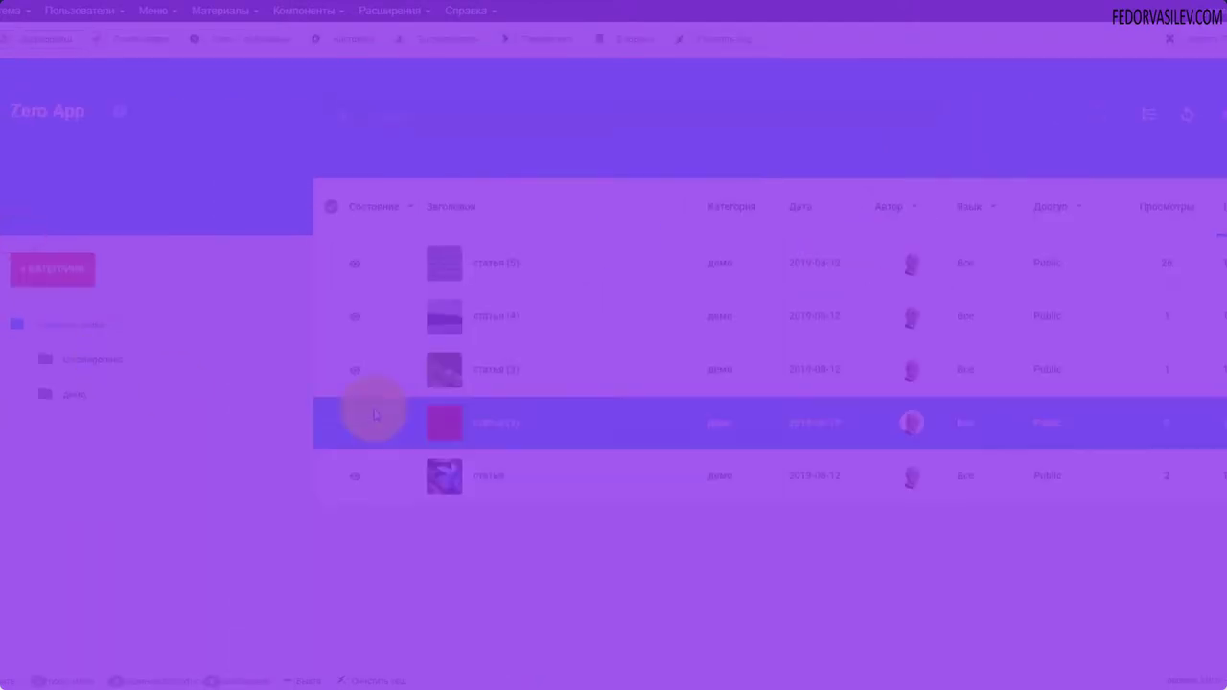
left_click(119, 111)
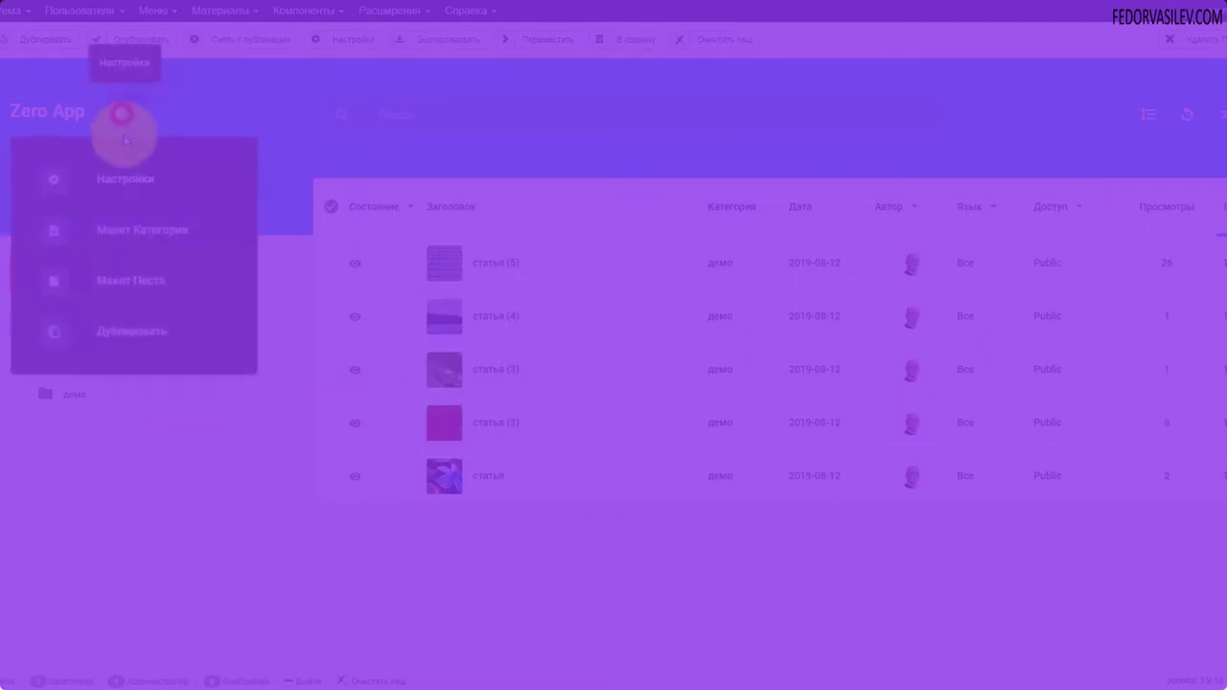
left_click(129, 285)
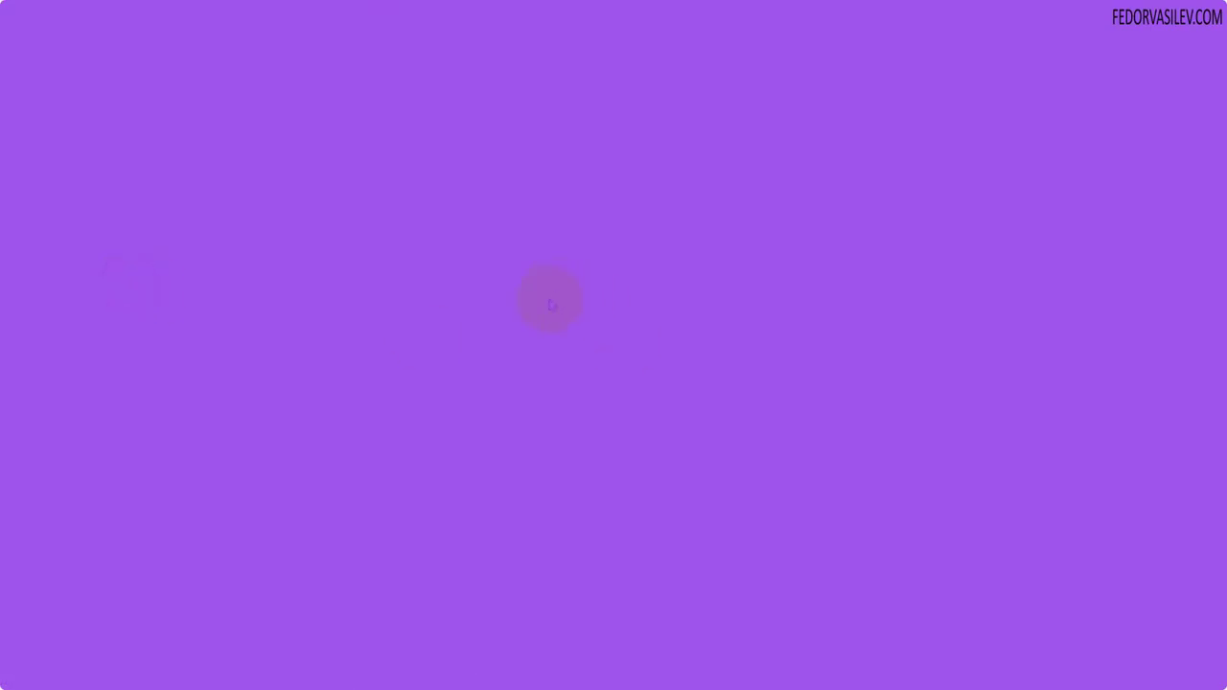